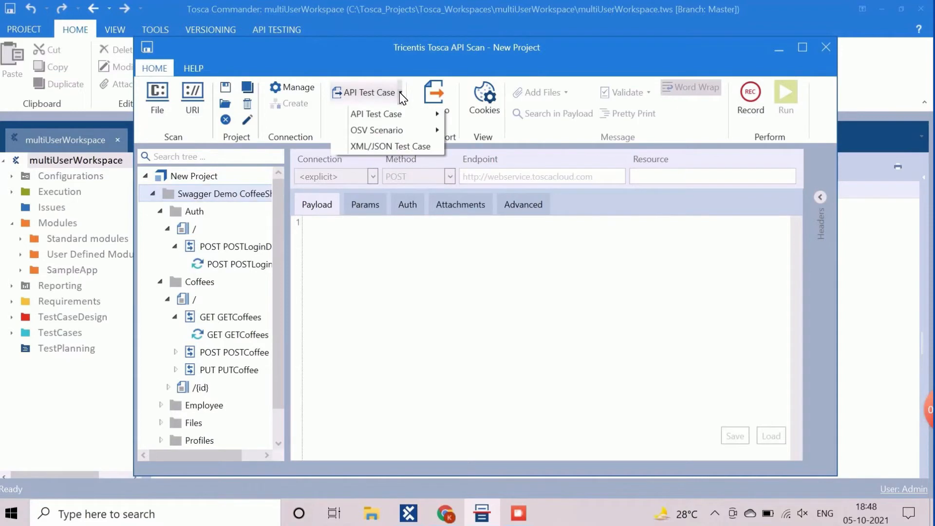
Step: Check out the Tosca workspace after the first export fails with a checkout-required error
mouse_move(393, 113)
click(486, 118)
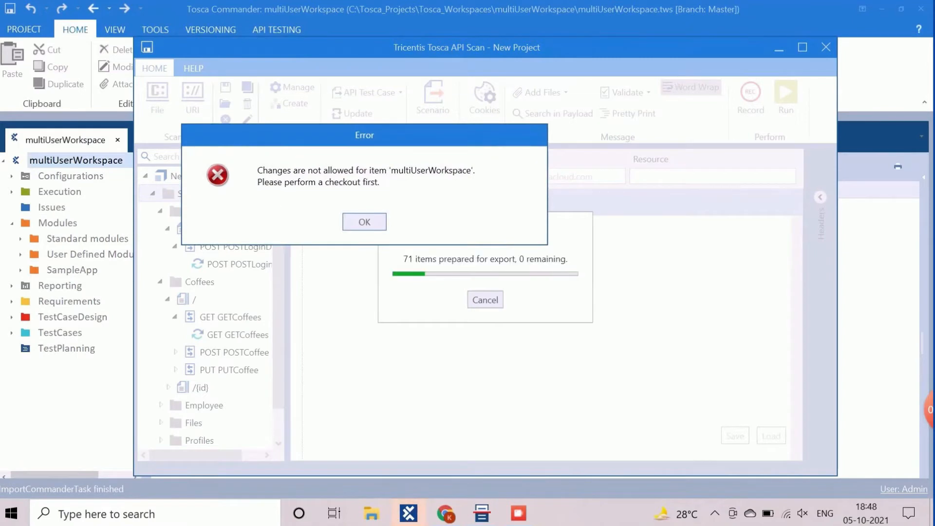
click(365, 222)
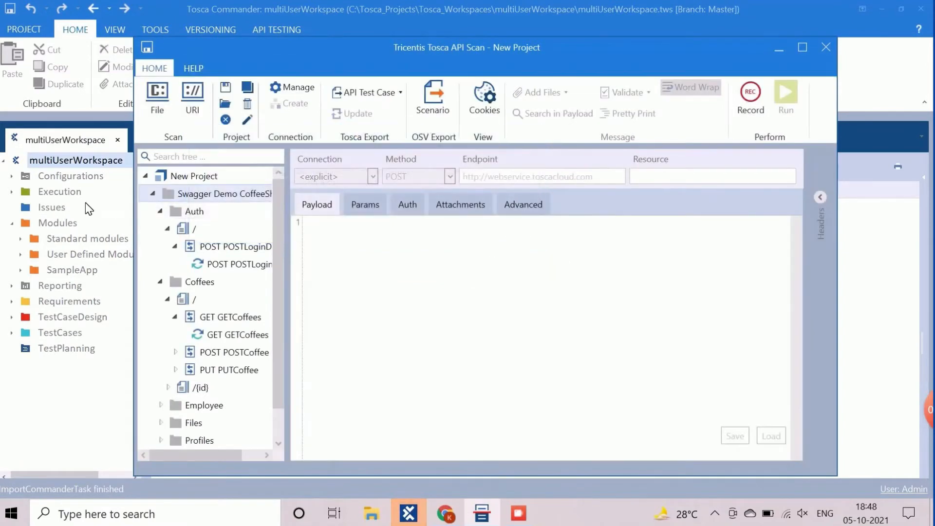
click(62, 162)
right_click(63, 162)
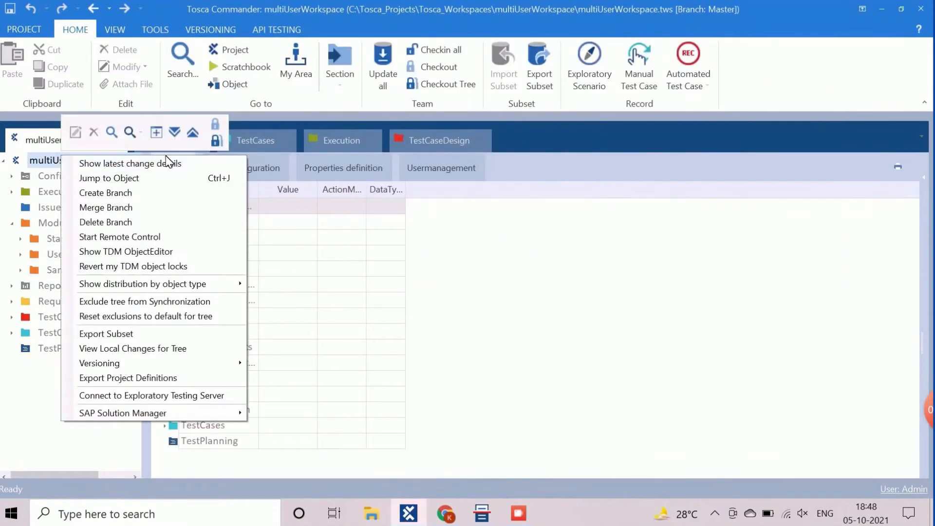
click(216, 124)
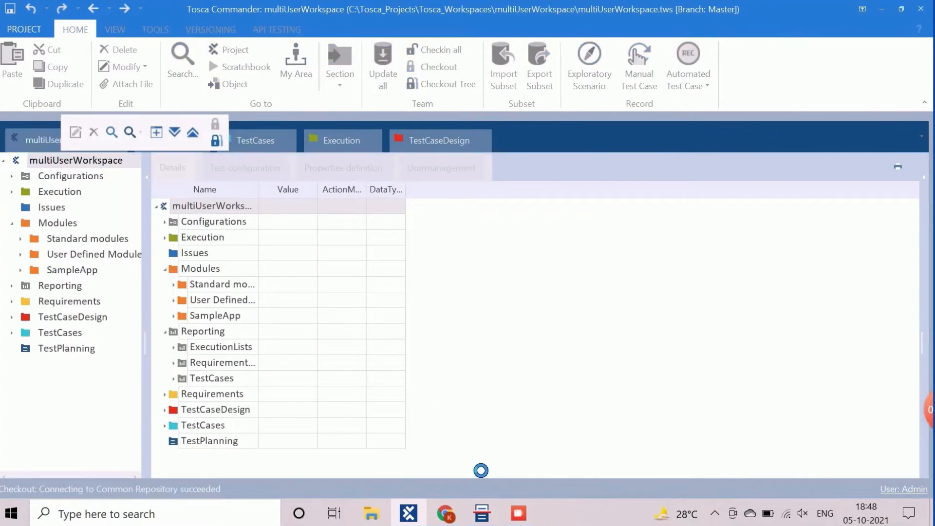
Step: Export the scanned API test cases into the workspace and close API Scan without saving
click(482, 515)
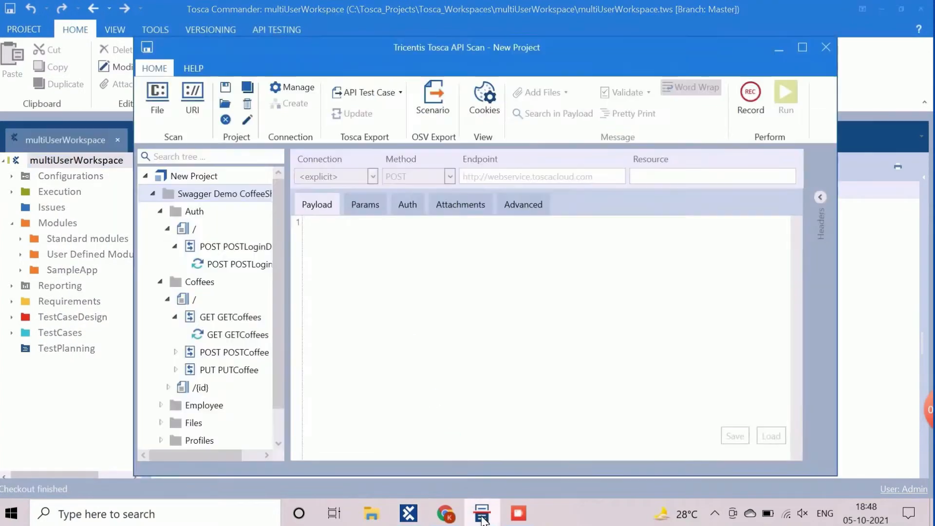
click(400, 93)
mouse_move(398, 114)
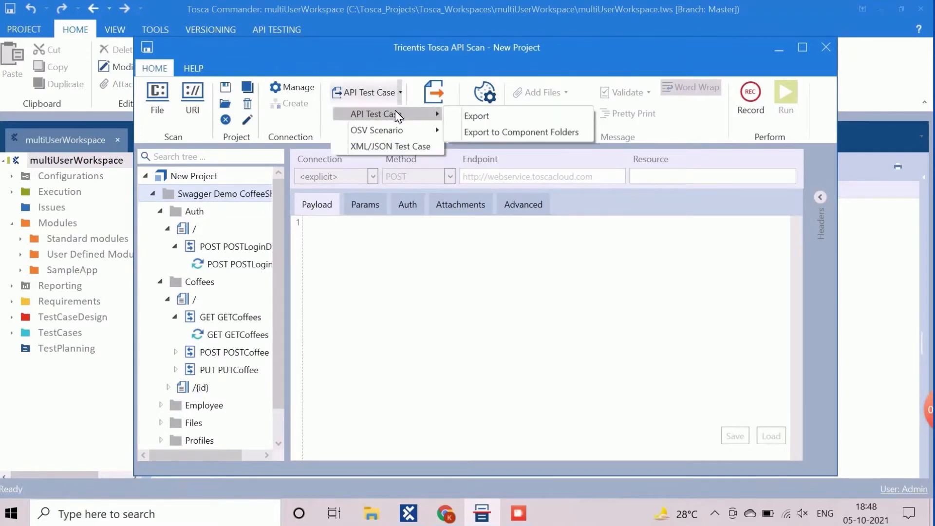
click(468, 116)
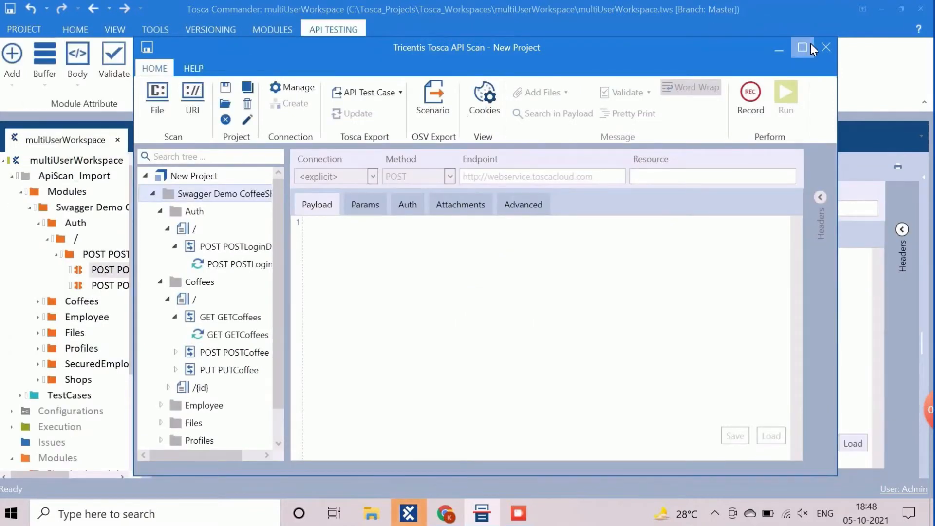
click(826, 47)
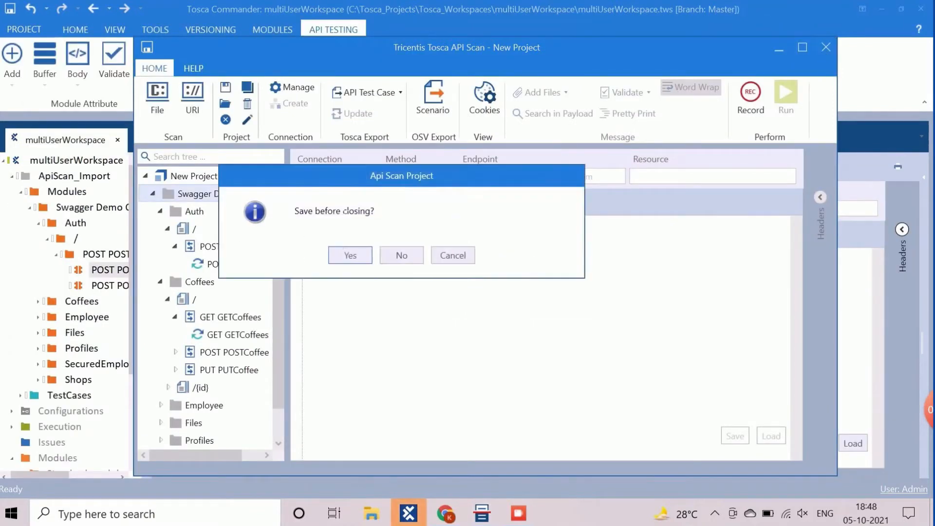
click(399, 255)
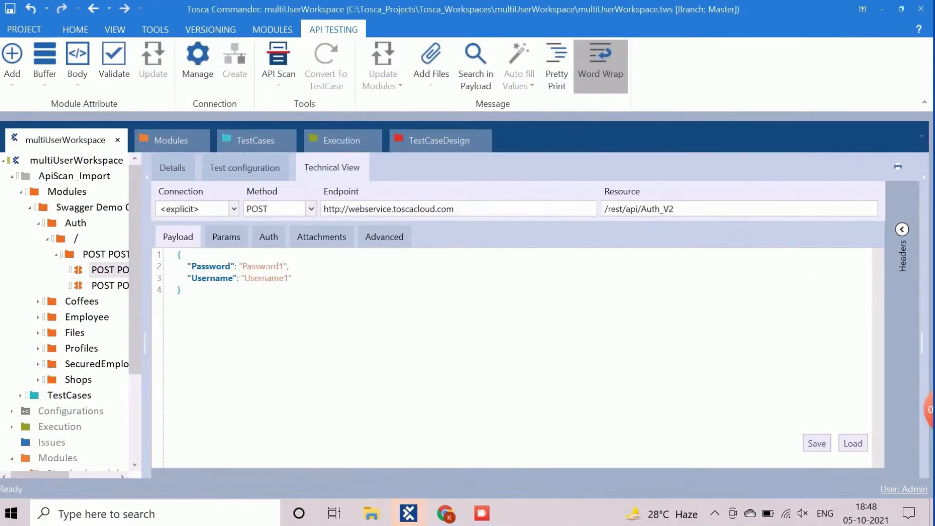
Step: Browse the ApiScan_Import Modules and TestCases folders, expanding Swagger Demo and Auth
click(28, 197)
double_click(28, 190)
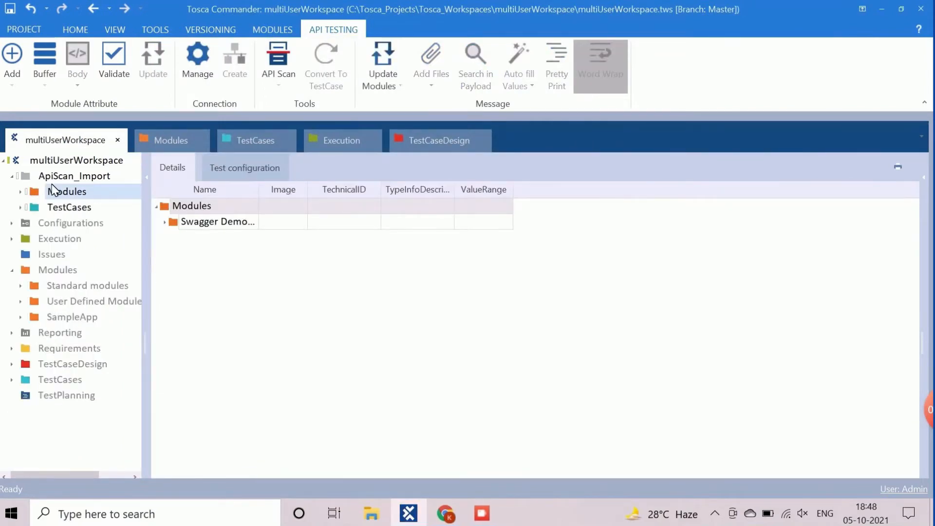
click(73, 176)
click(54, 192)
click(53, 200)
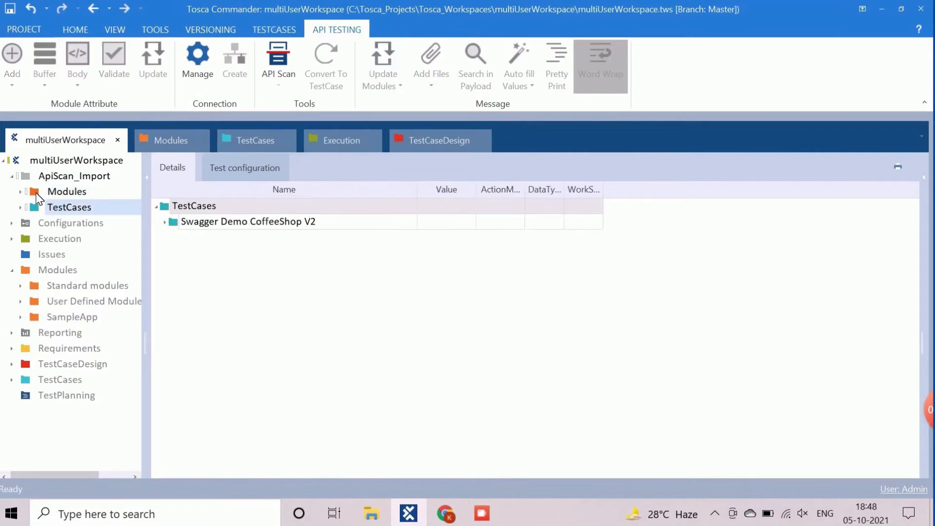
click(20, 192)
click(30, 207)
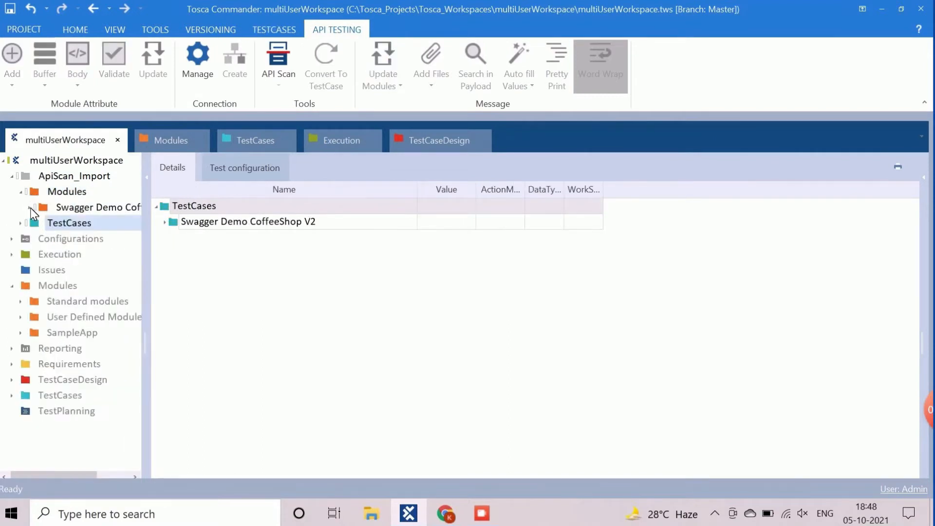
click(30, 208)
click(38, 224)
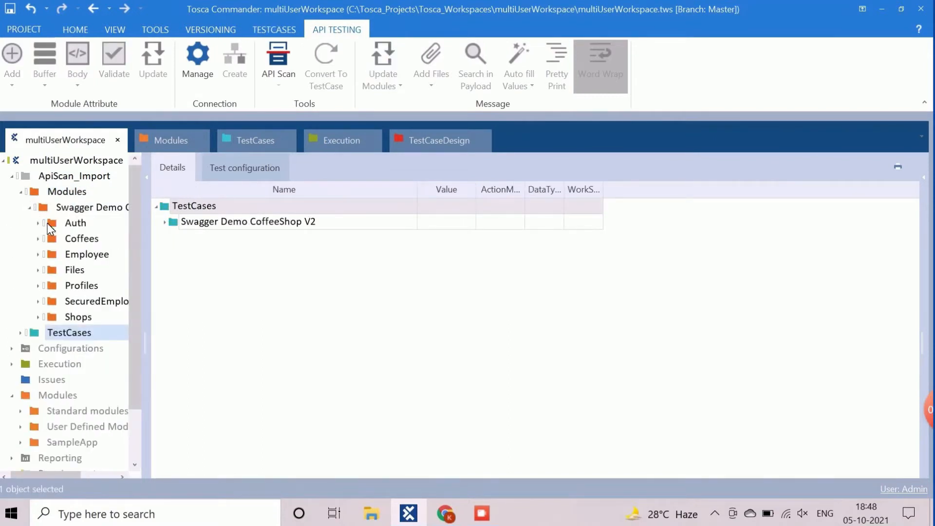
click(38, 224)
click(38, 223)
Step: Inspect the Auth login request's endpoint and payload and the login response's token
click(66, 239)
click(69, 253)
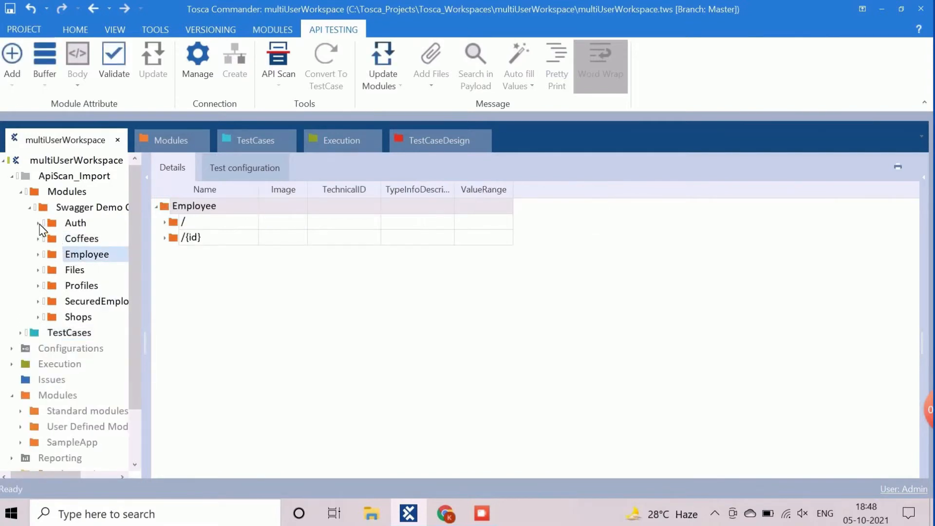
click(38, 223)
click(94, 255)
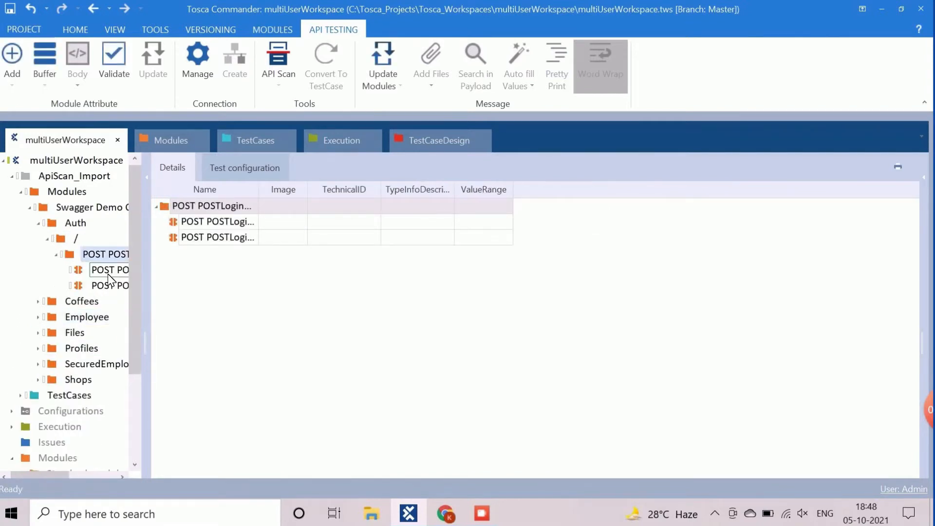
click(106, 271)
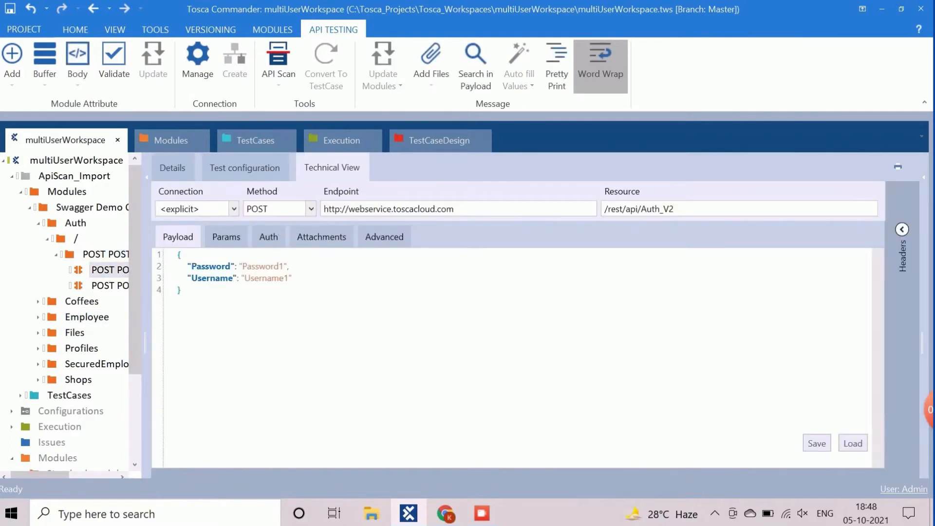
click(116, 288)
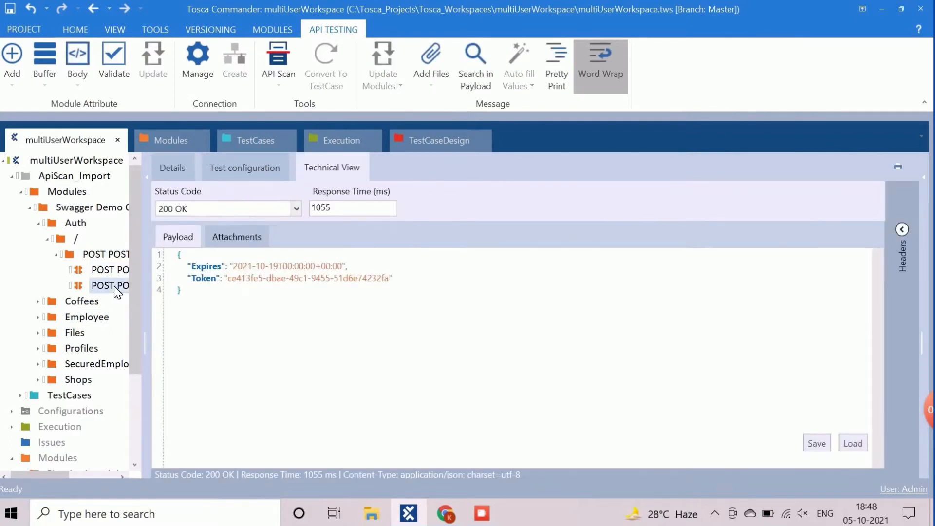
Step: Inspect the Coffees GET request, its returned coffee list, and the sample POST response payload
click(38, 302)
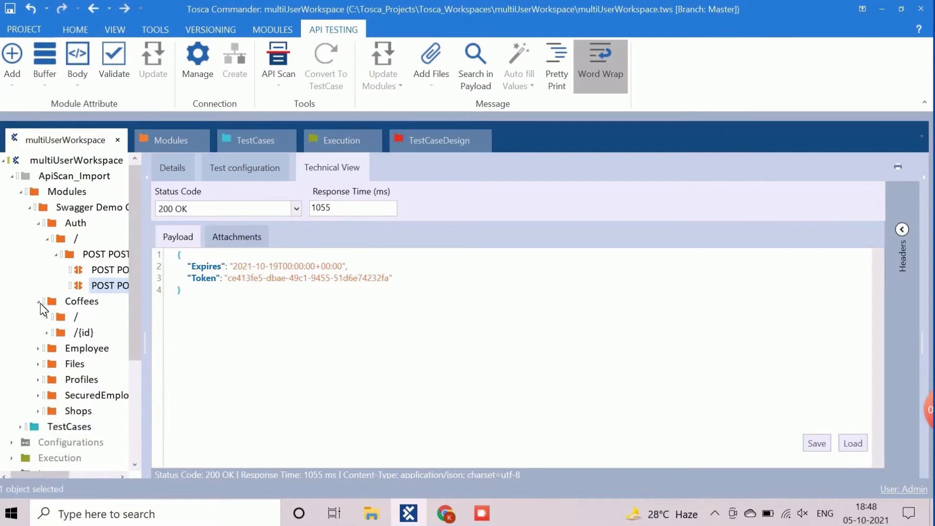
click(47, 318)
click(56, 332)
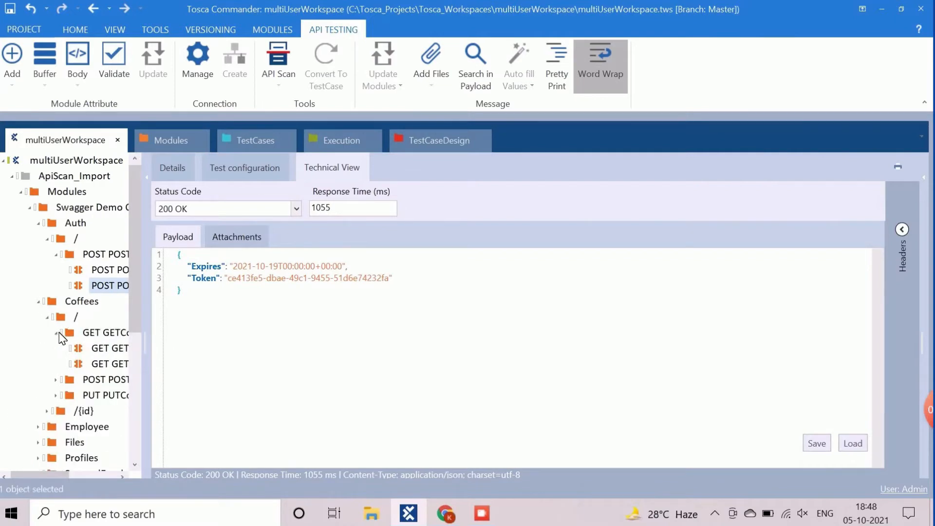
click(101, 349)
click(100, 365)
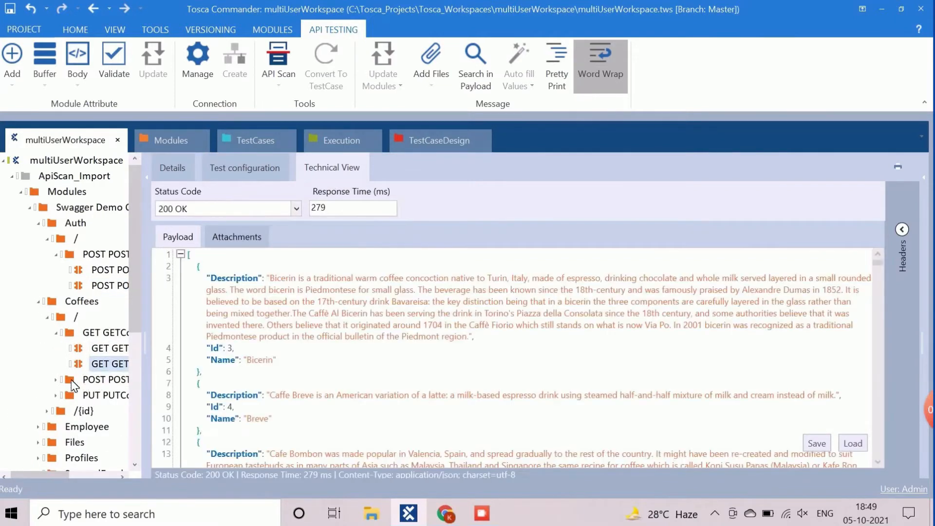
click(56, 380)
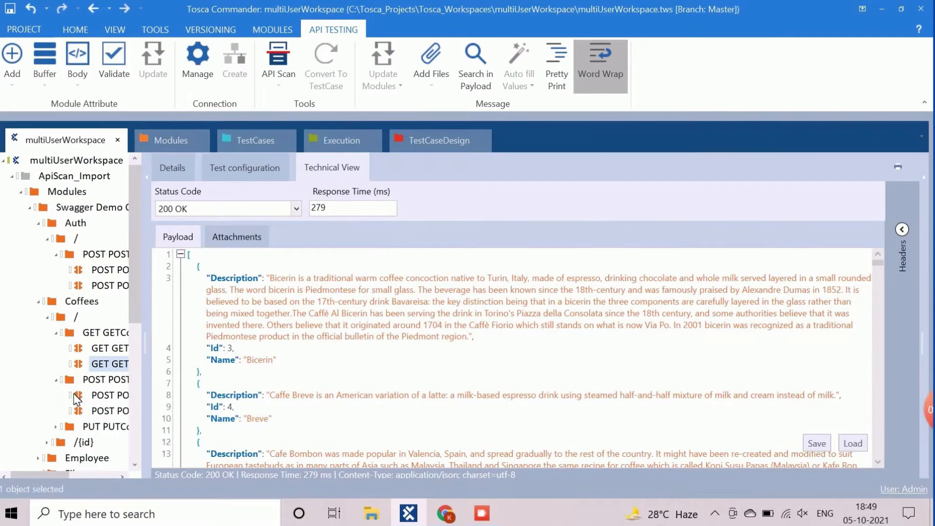
click(102, 412)
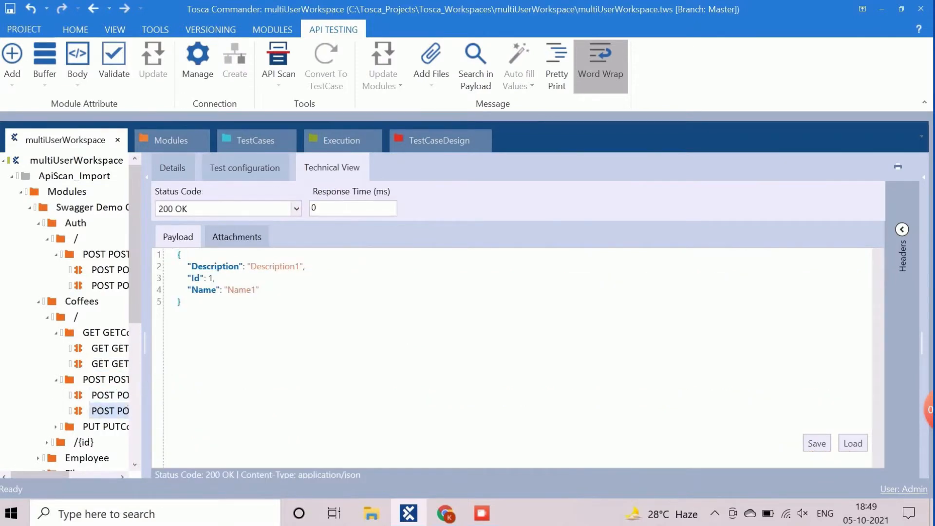
Step: Open the Coffees test case folder and select the GET GETCoffees Request test step
click(38, 302)
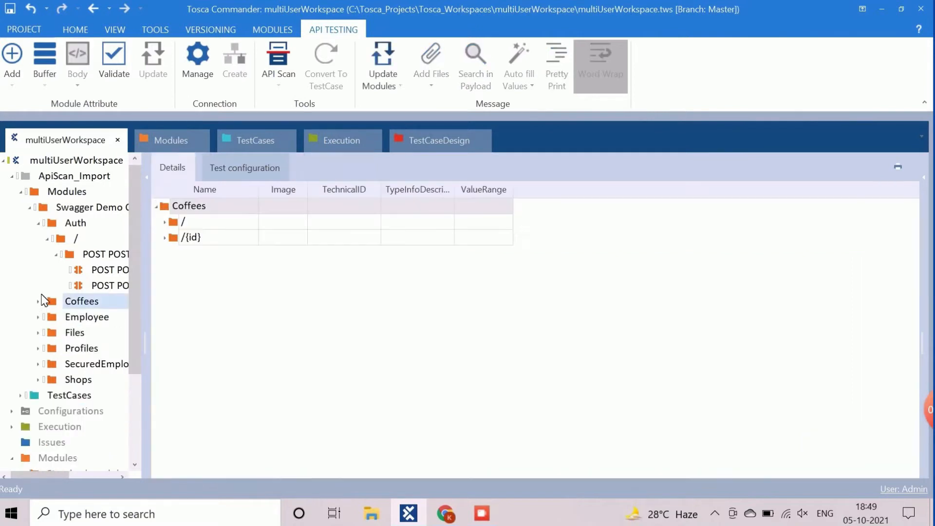
click(38, 223)
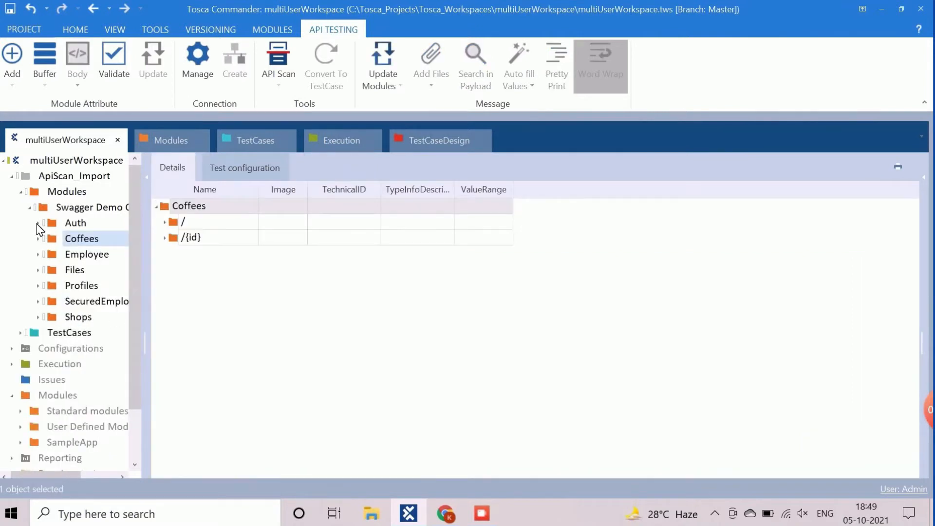
click(20, 335)
click(30, 348)
scroll(51, 355, down, 2)
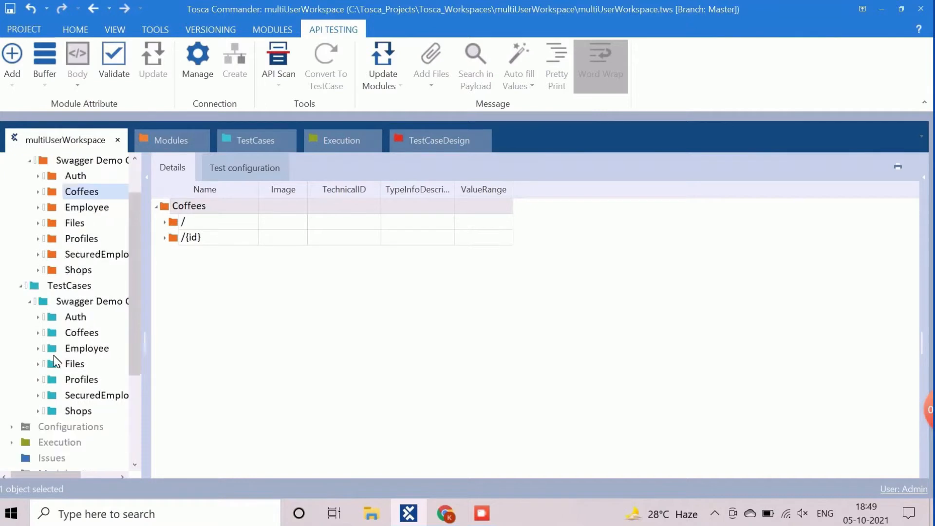
click(68, 271)
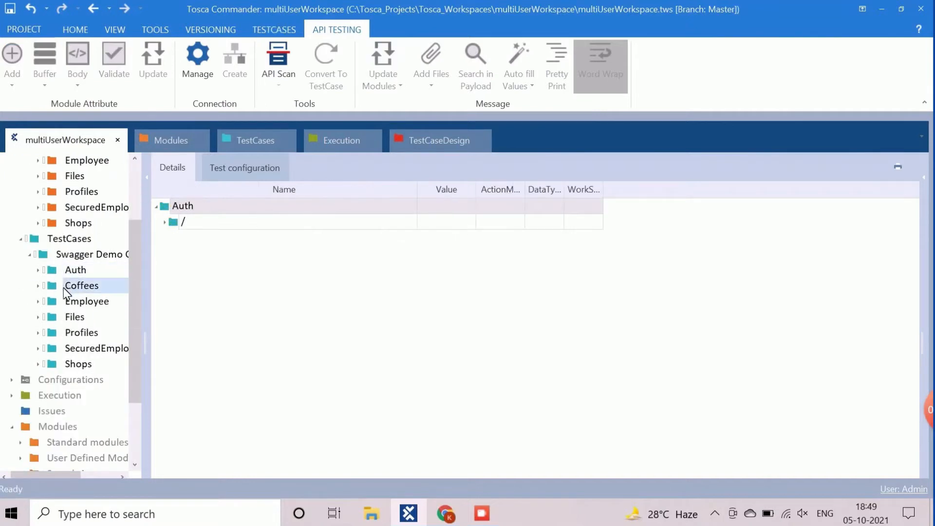
click(68, 286)
click(165, 223)
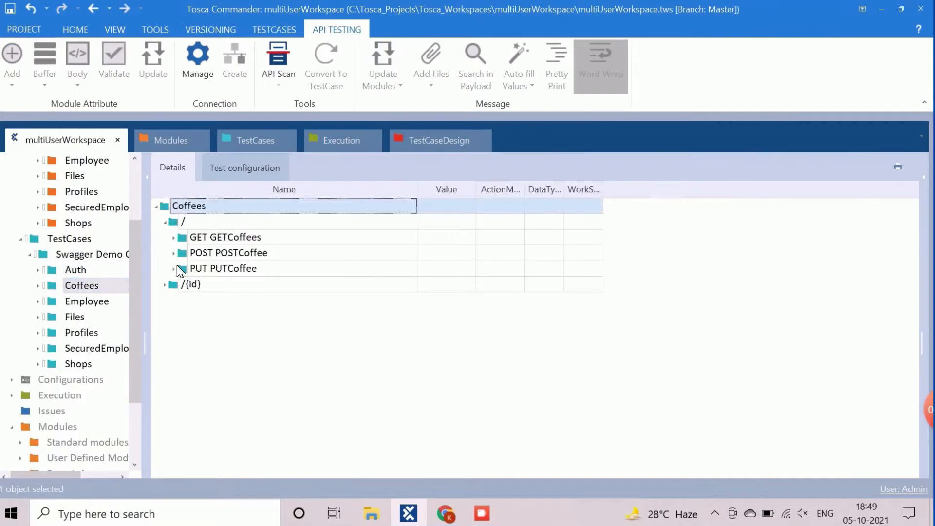
click(173, 238)
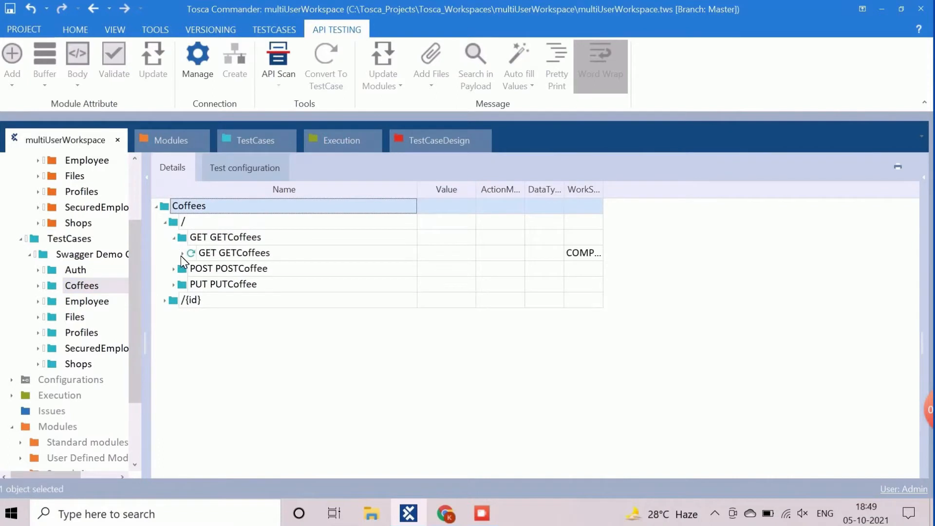
click(182, 254)
click(260, 270)
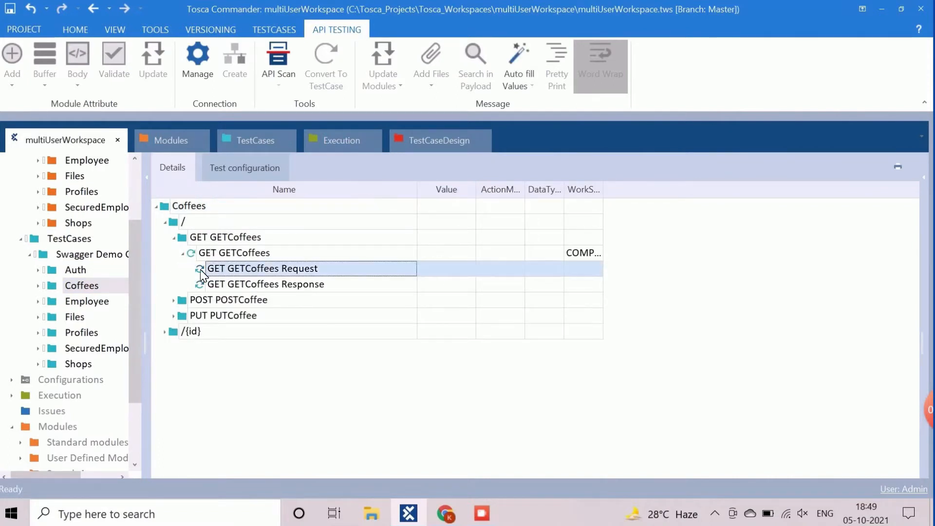
click(211, 287)
click(224, 268)
Step: Jump to the step's module and show the Coffees module folder with its / and /{id} paths
right_click(222, 271)
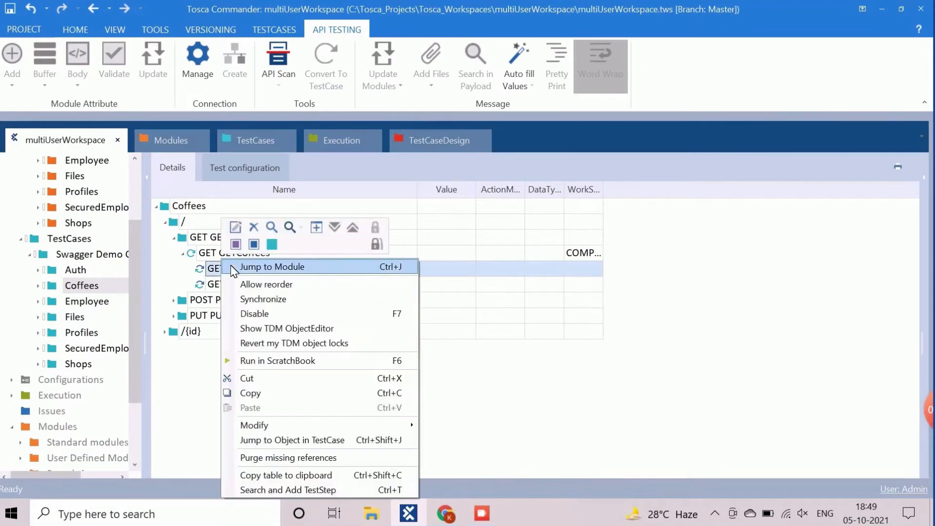
click(280, 268)
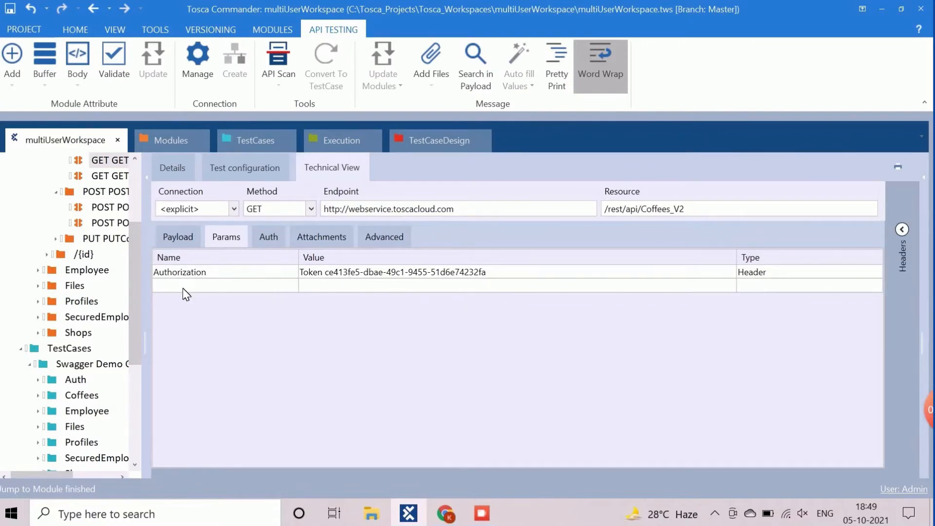
drag(152, 307, 299, 306)
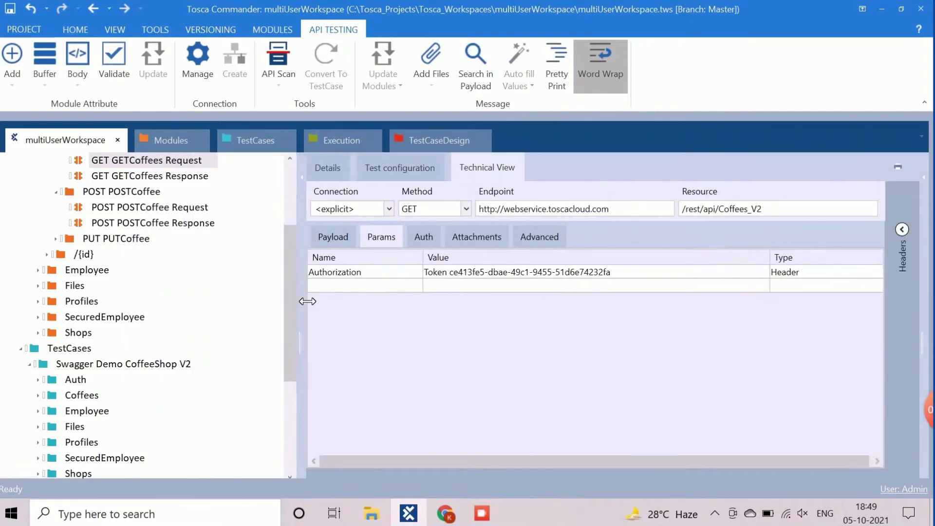
scroll(122, 292, up, 3)
click(40, 239)
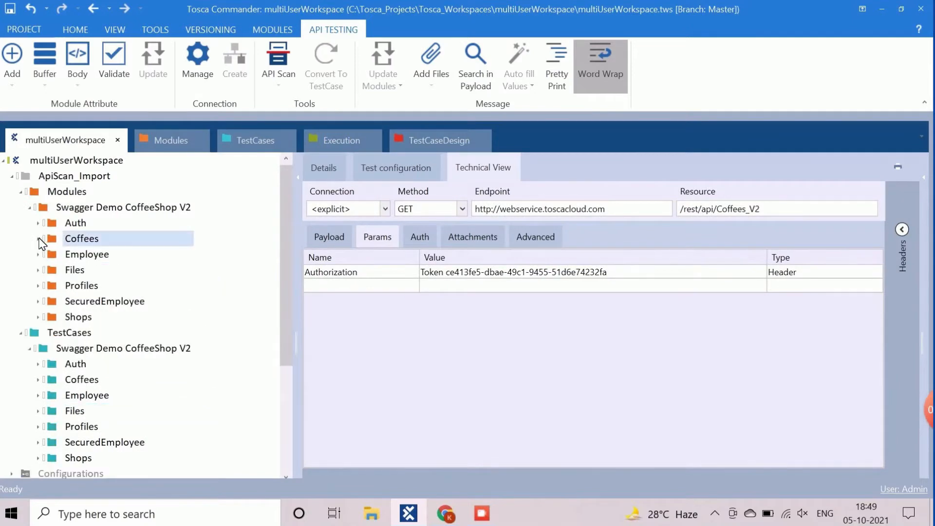
scroll(116, 332, down, 1)
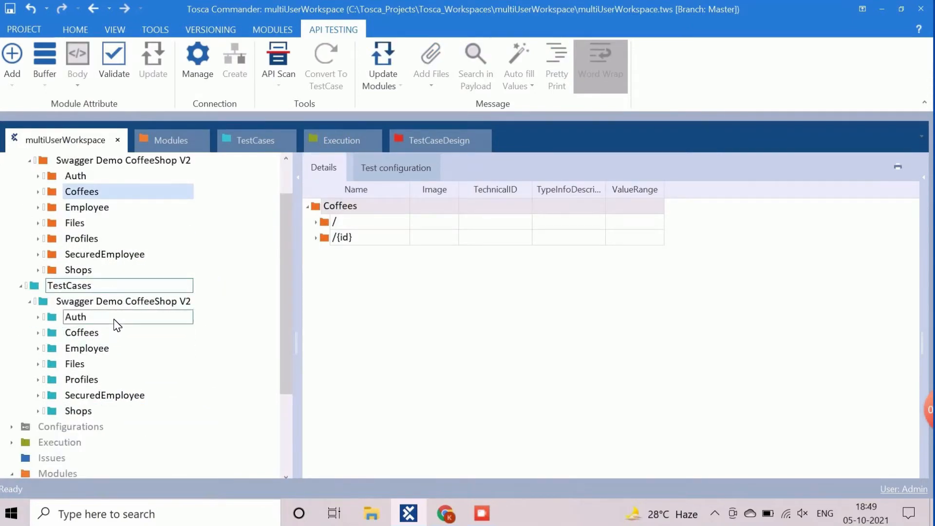
scroll(127, 253, up, 1)
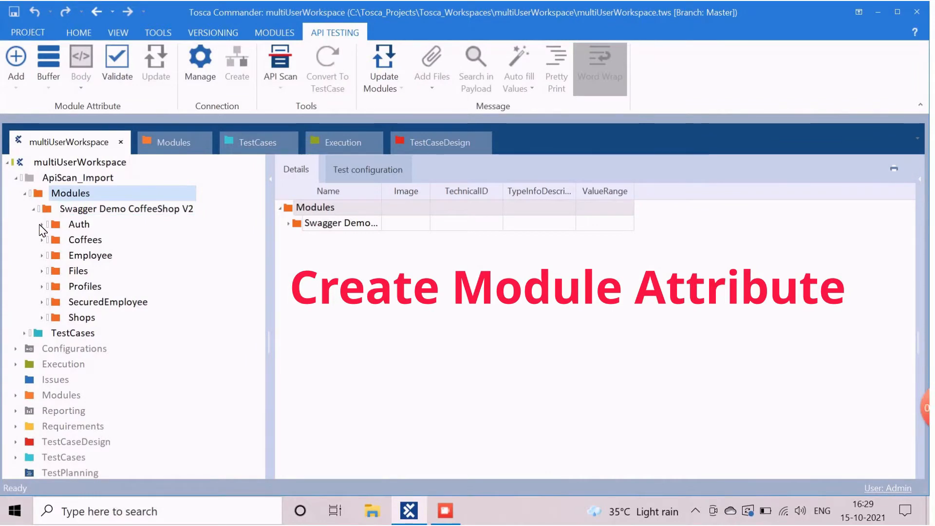
Step: Review the POST POSTLoginData request and response modules, including the response status and payload
click(42, 227)
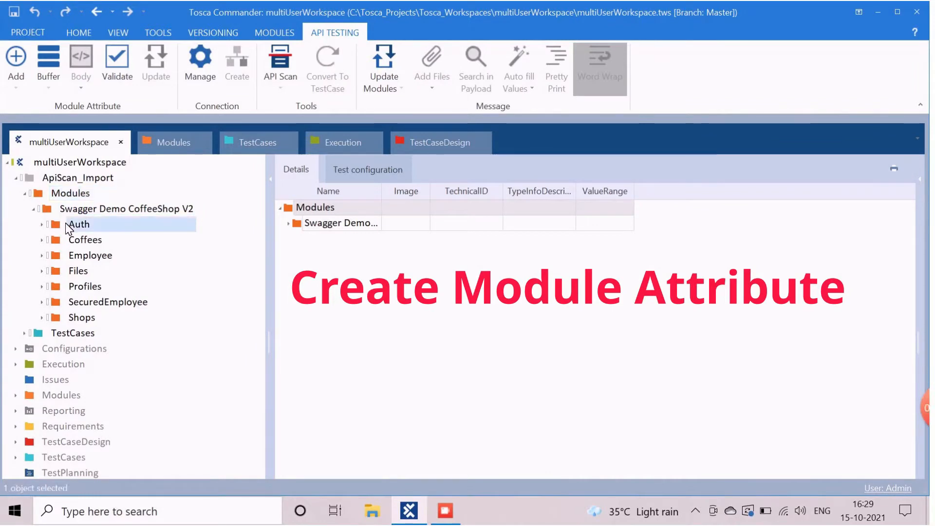
click(45, 237)
click(42, 225)
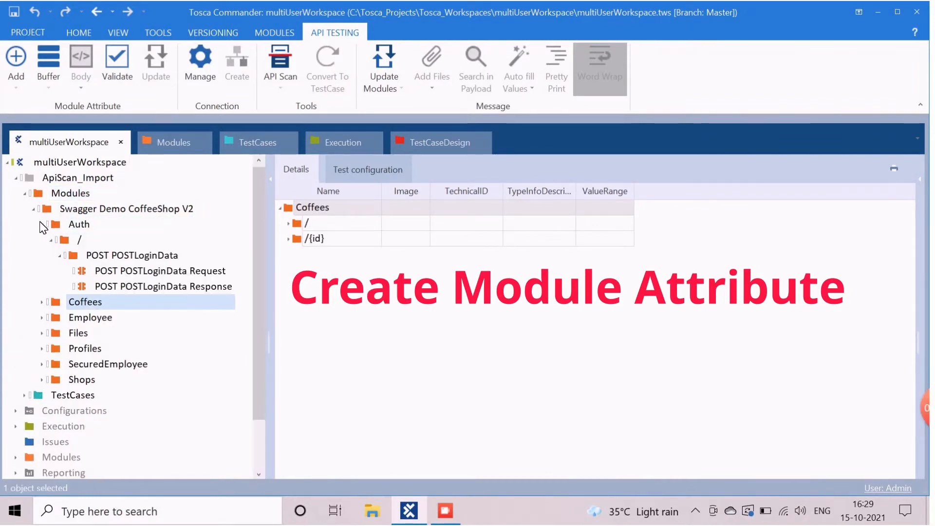
click(102, 272)
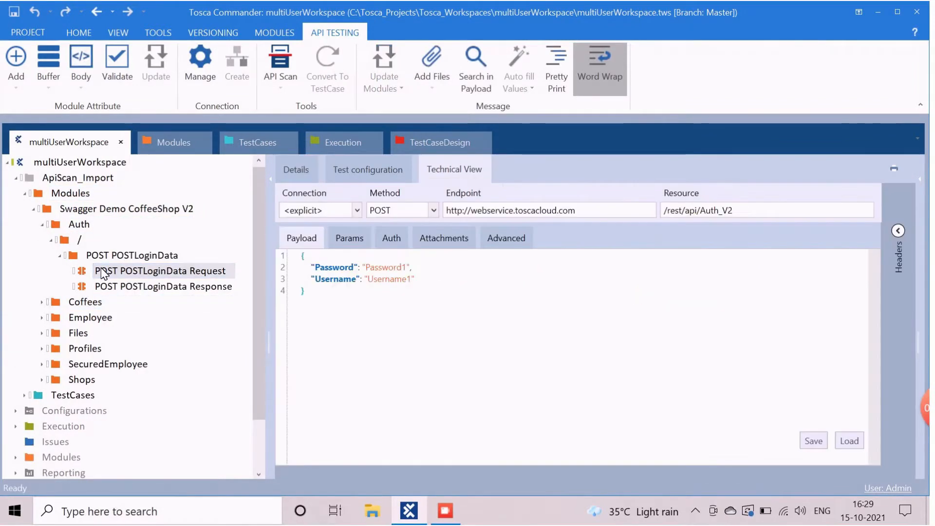
click(149, 285)
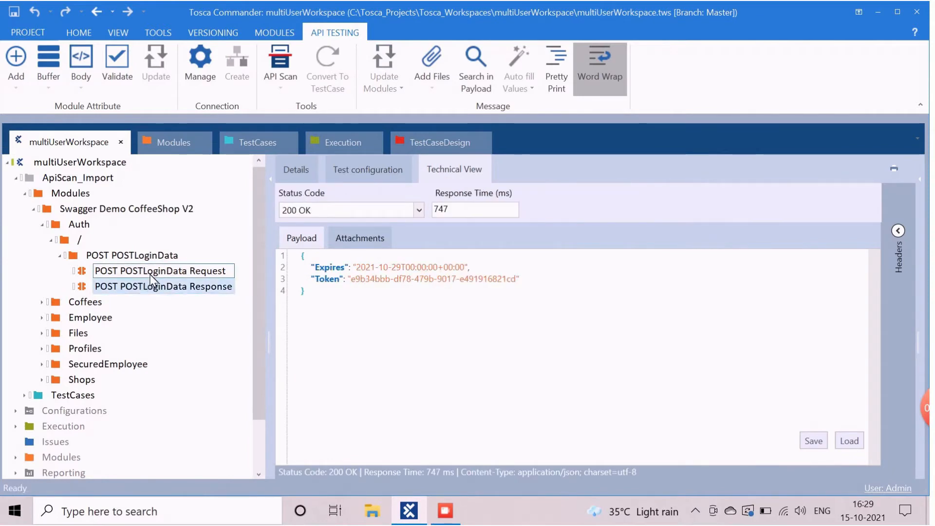
click(152, 272)
click(215, 287)
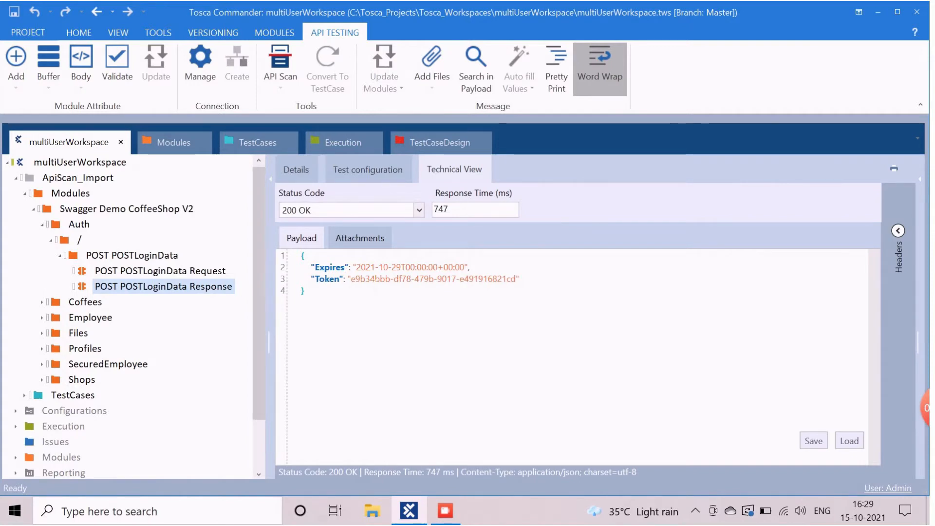
click(143, 272)
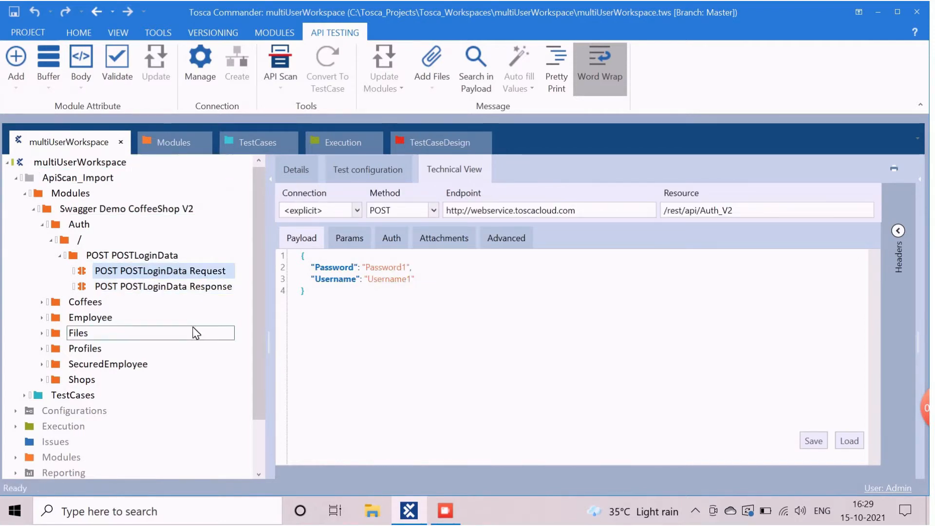
Step: Add Password and Username attributes to the POST POSTLoginData Request via the Attribute Assistant
click(47, 84)
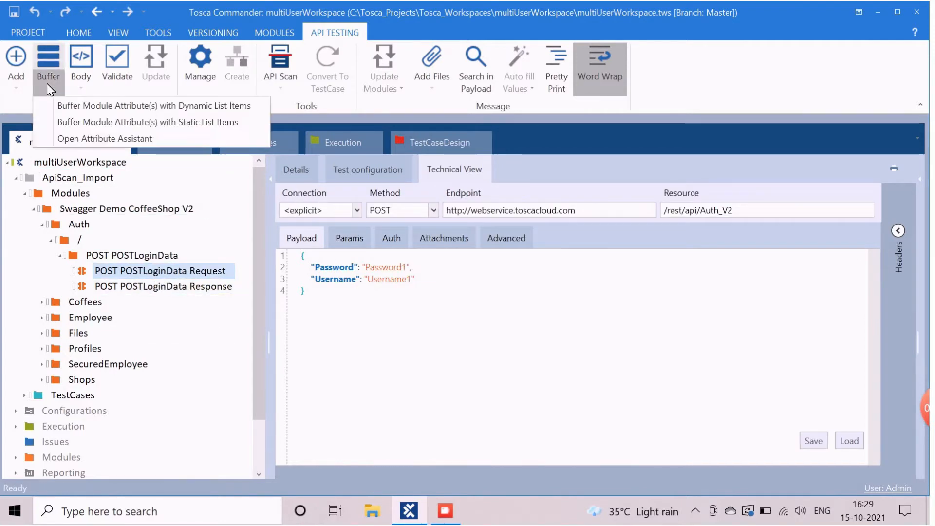
click(69, 105)
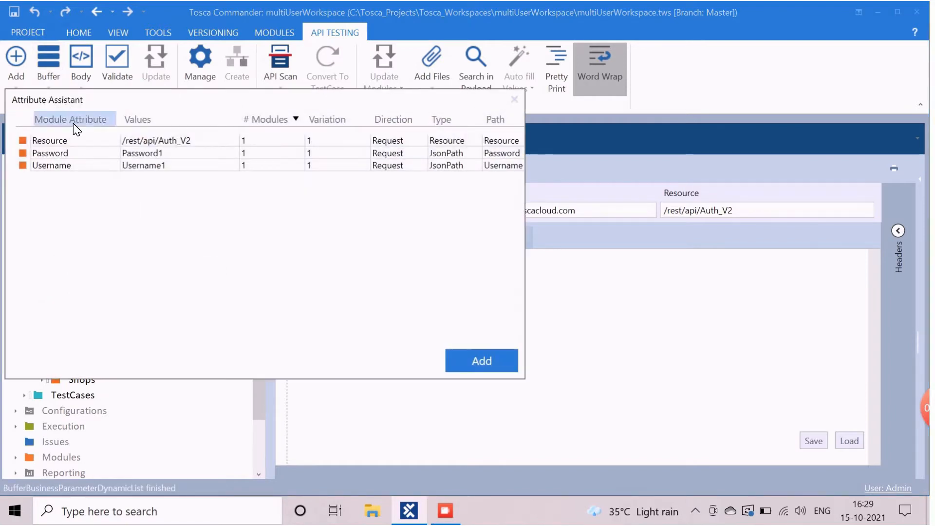
click(62, 153)
ctrl+click(65, 164)
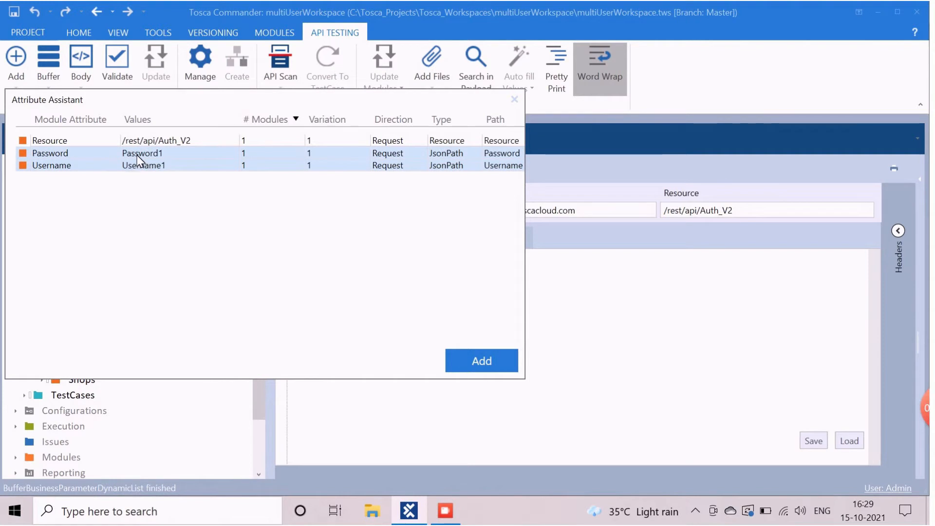
click(485, 363)
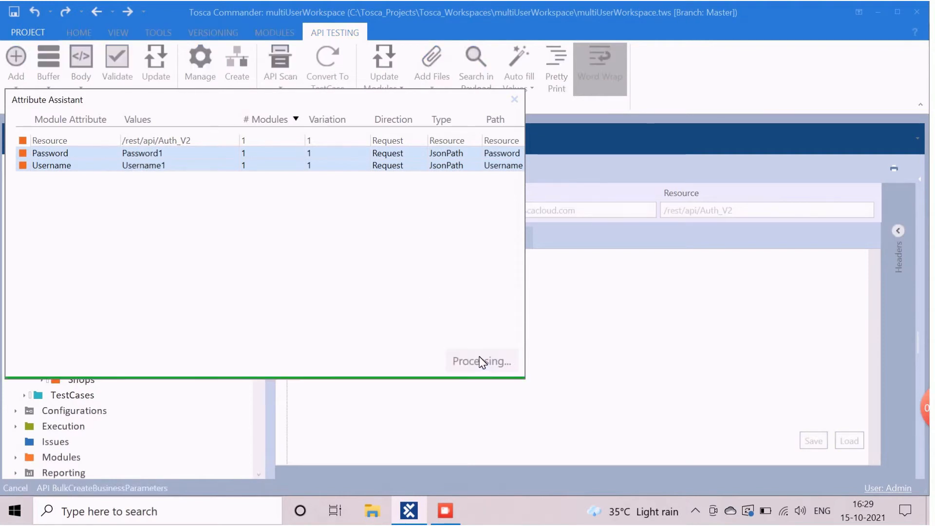
click(125, 287)
click(127, 302)
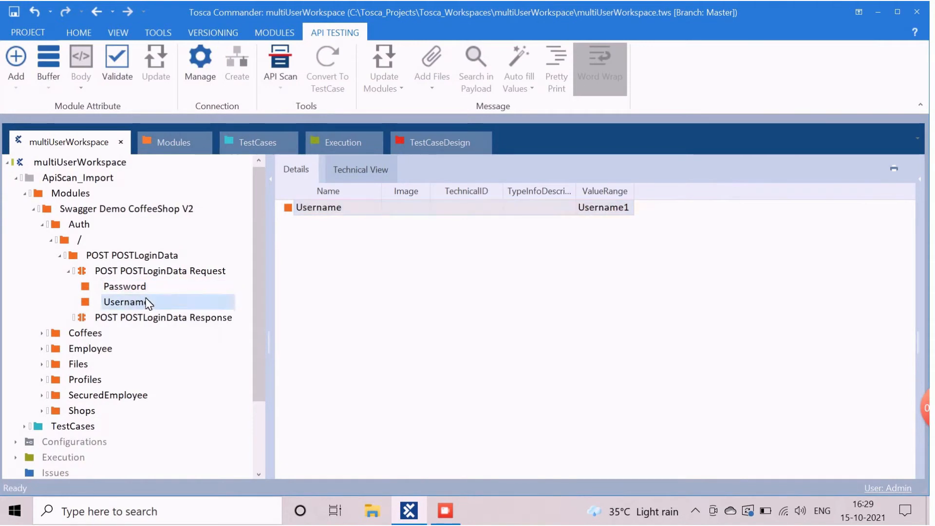
click(146, 272)
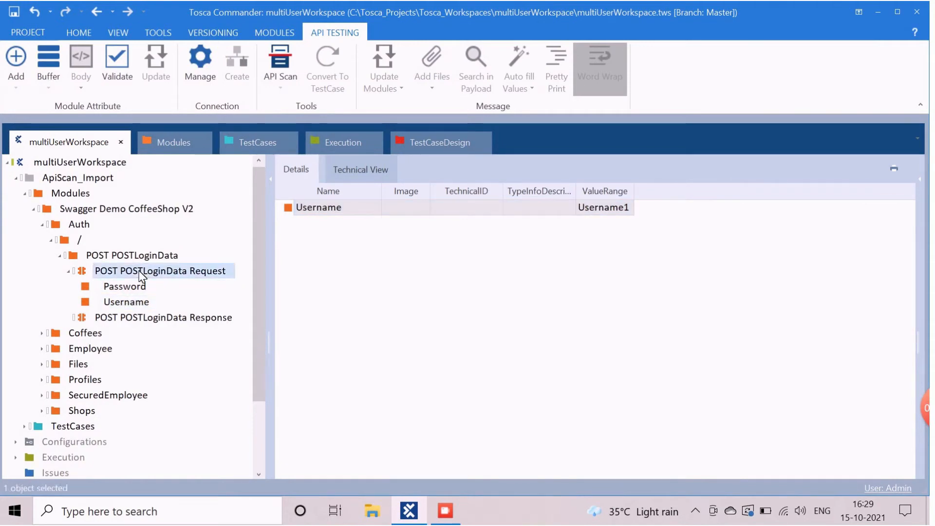
Step: Add StatusCode and Token attributes to the POST POSTLoginData Response module
click(131, 323)
click(49, 87)
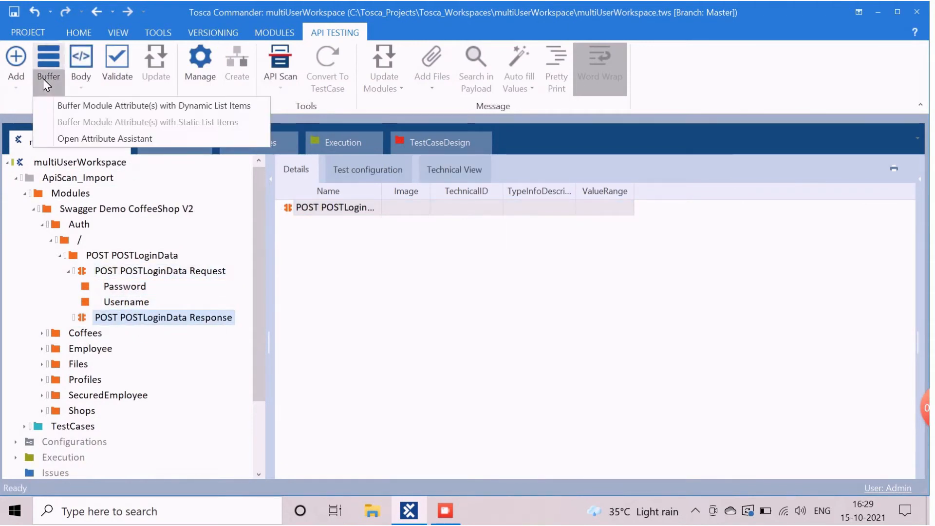
click(68, 106)
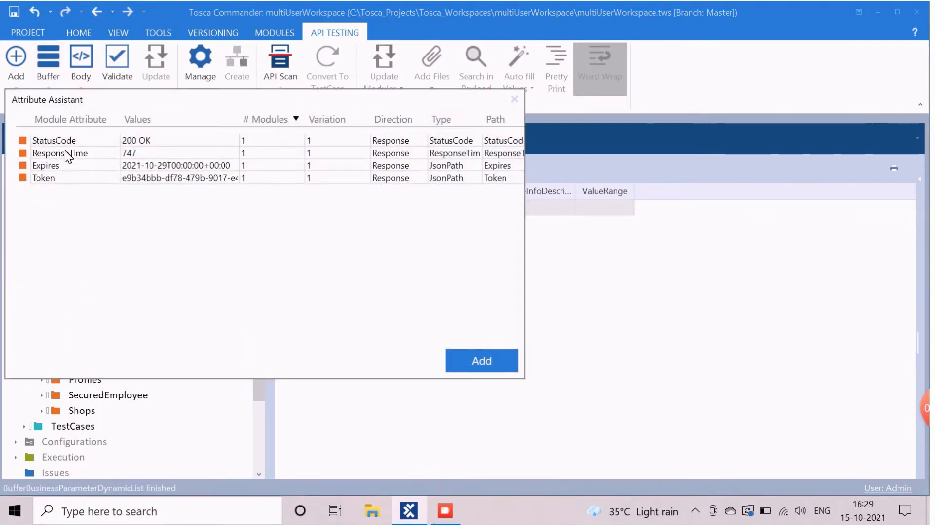
click(65, 139)
ctrl+click(63, 179)
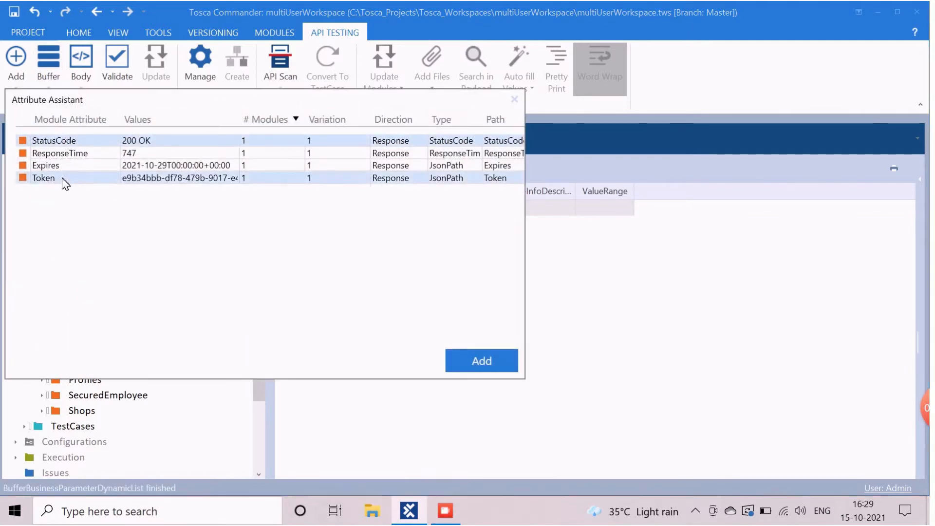
click(470, 364)
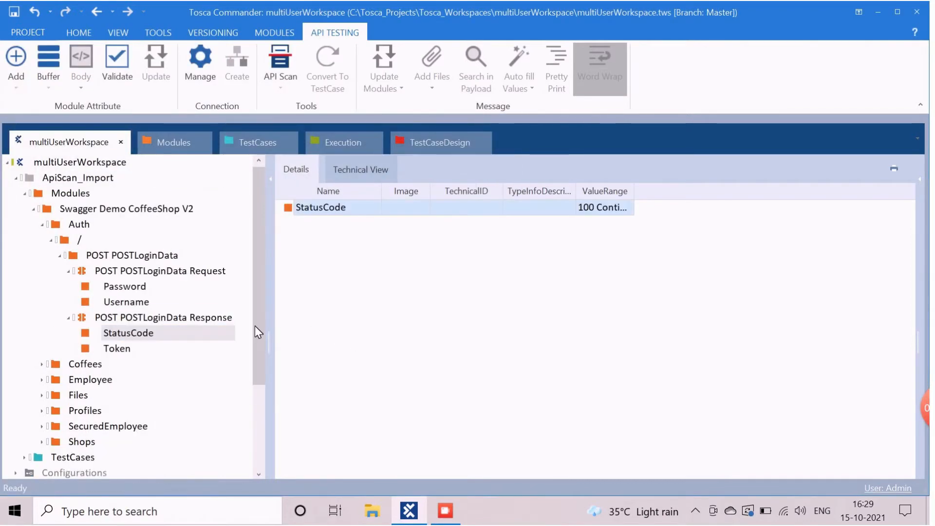
click(59, 255)
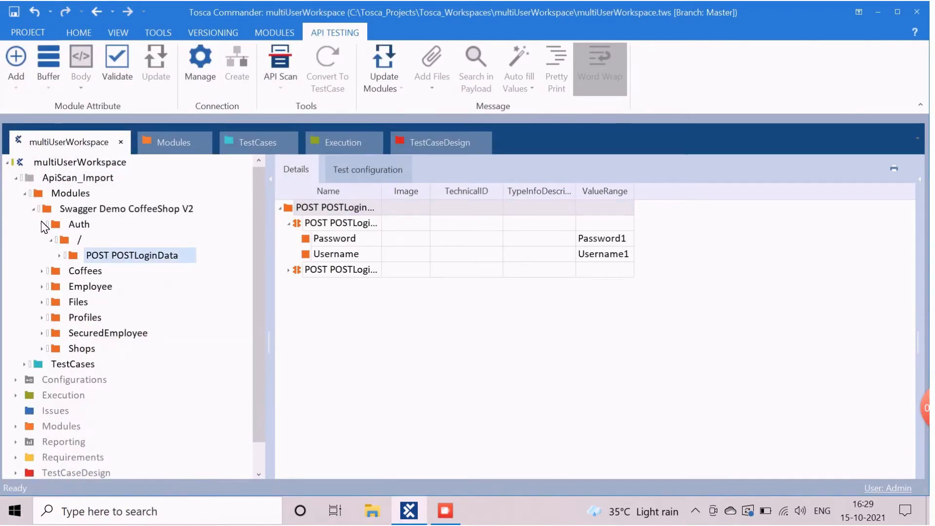
Step: Add Name, Description and Authorization attributes to the POST POSTCoffee Request module
click(43, 226)
click(42, 240)
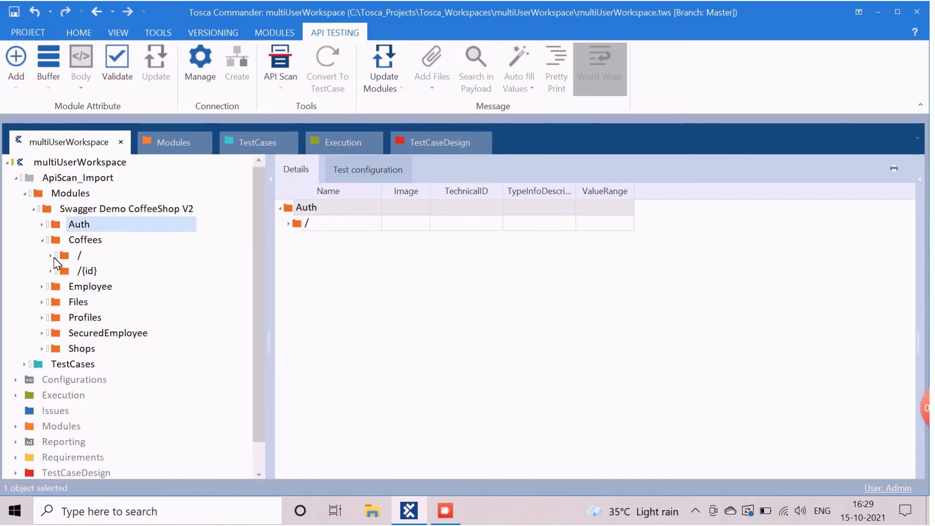
click(51, 256)
click(98, 287)
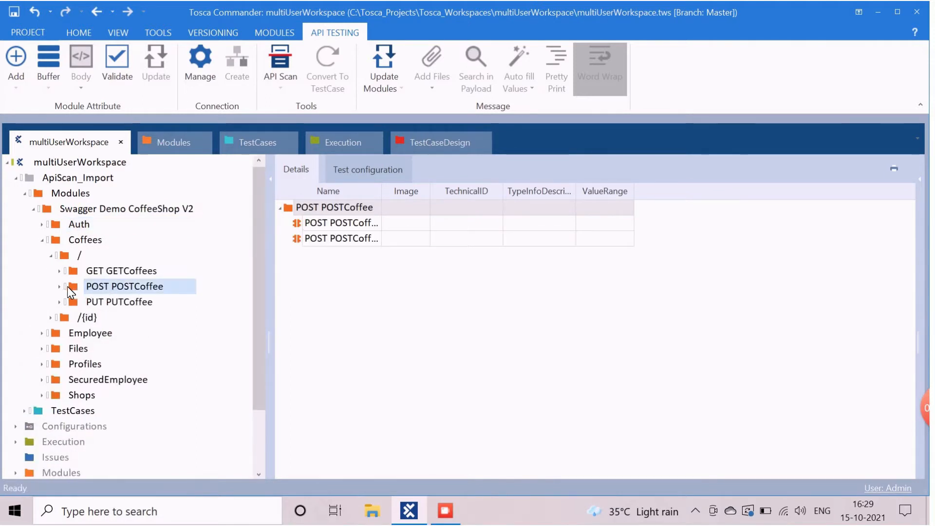
click(64, 286)
click(116, 301)
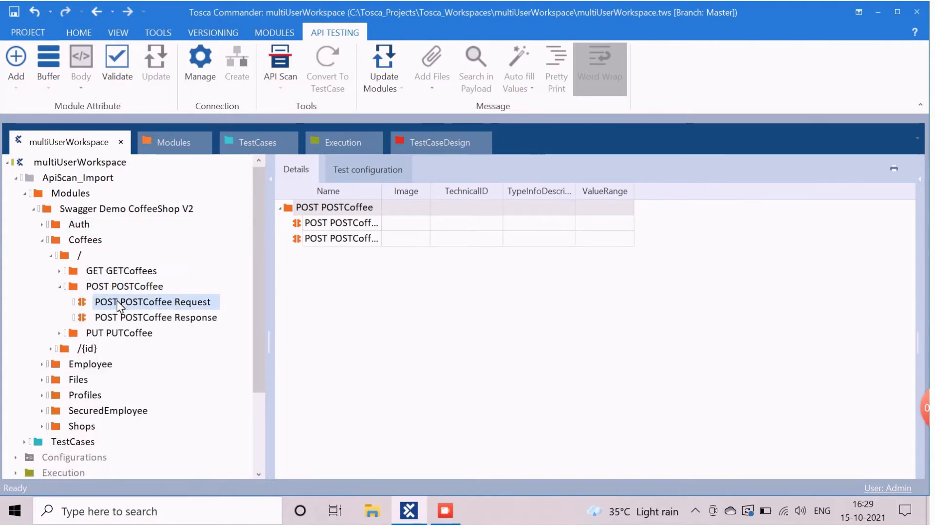
click(50, 89)
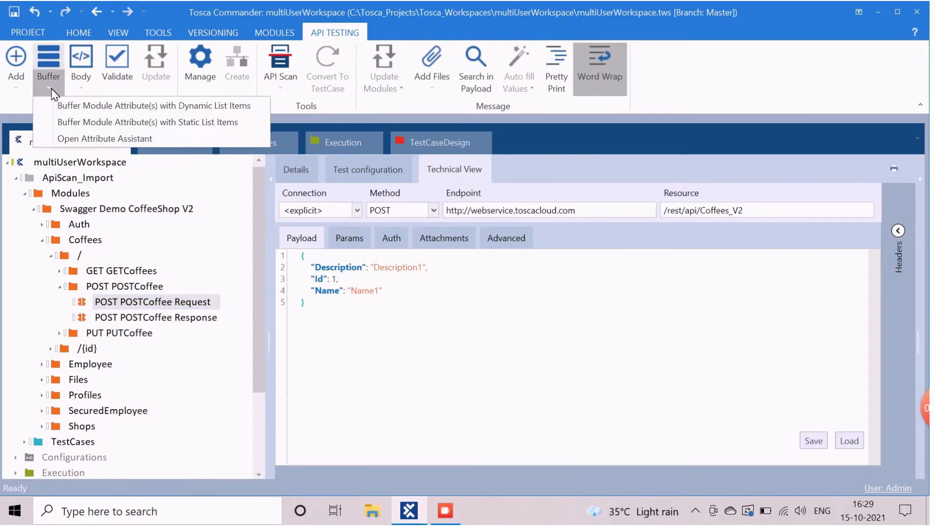
click(68, 107)
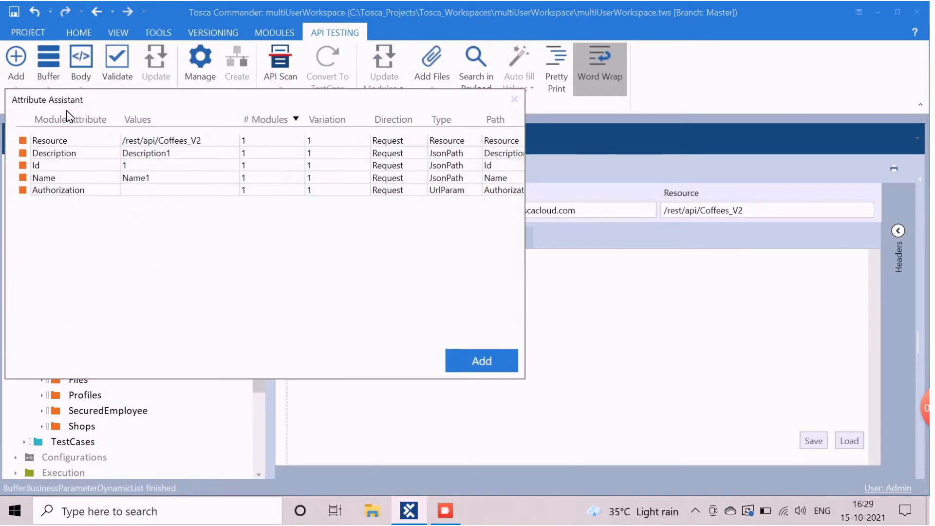
click(53, 179)
ctrl+click(57, 155)
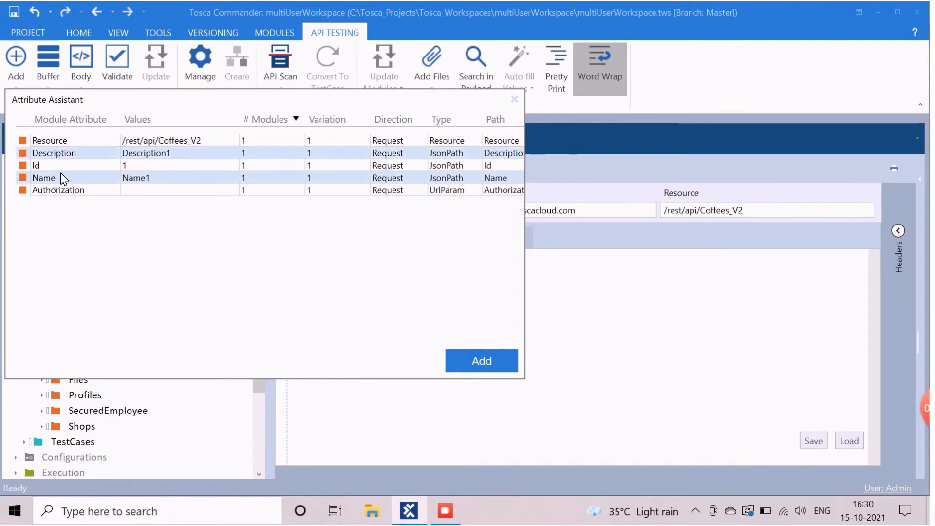
ctrl+click(59, 192)
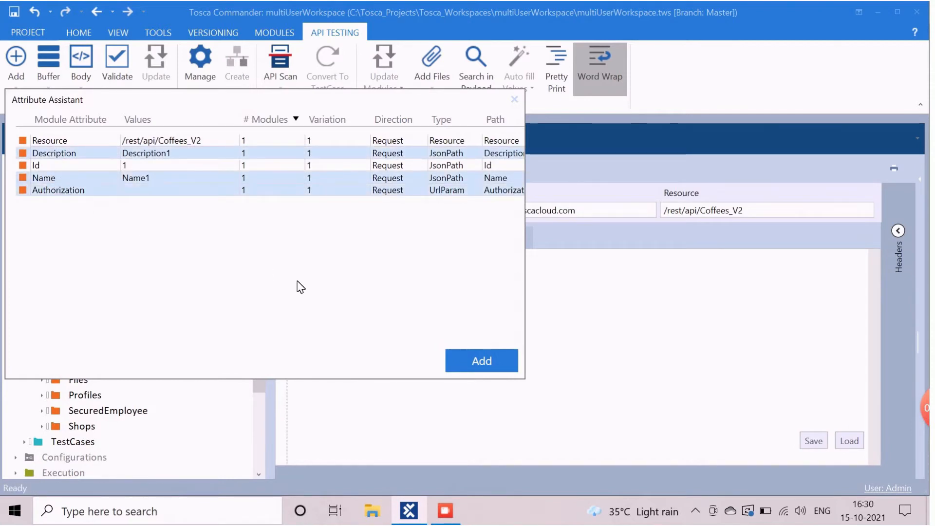
click(479, 370)
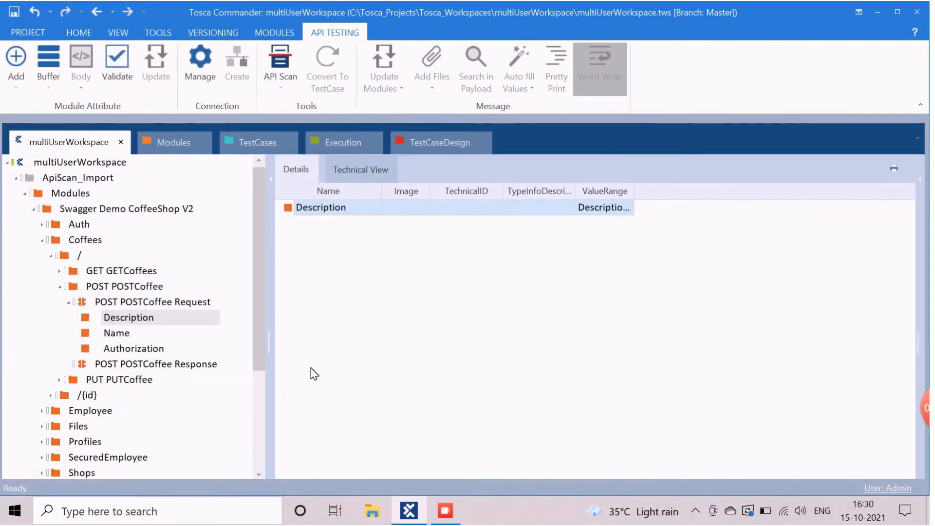
Step: Add StatusCode and Id attributes to the POST POSTCoffee Response module
click(106, 366)
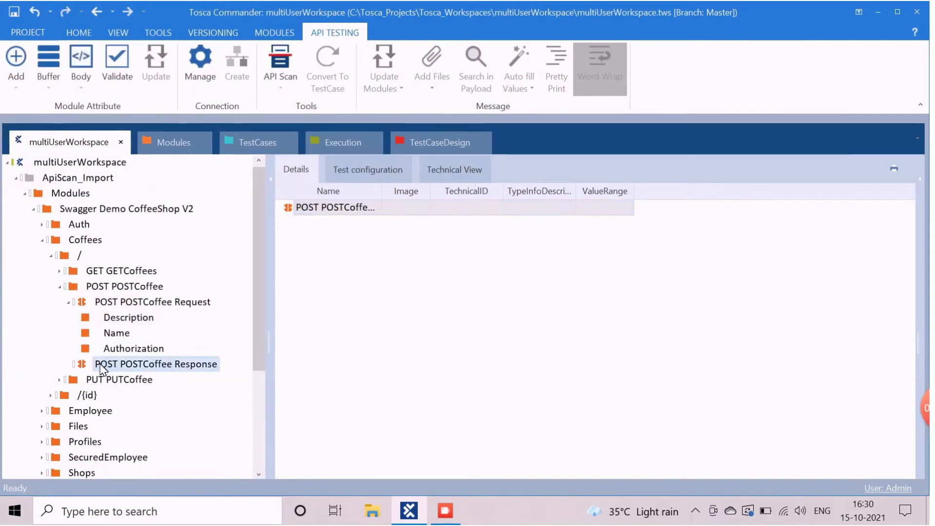
click(47, 90)
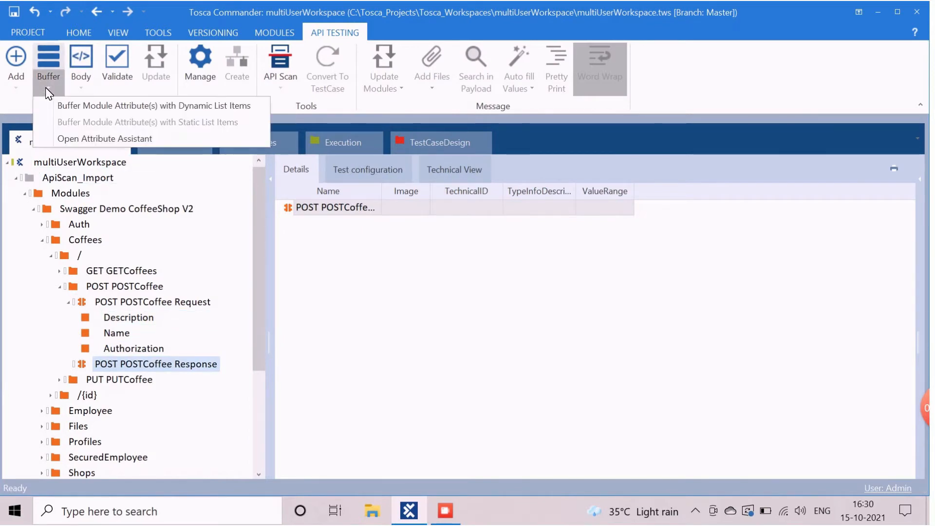
click(58, 100)
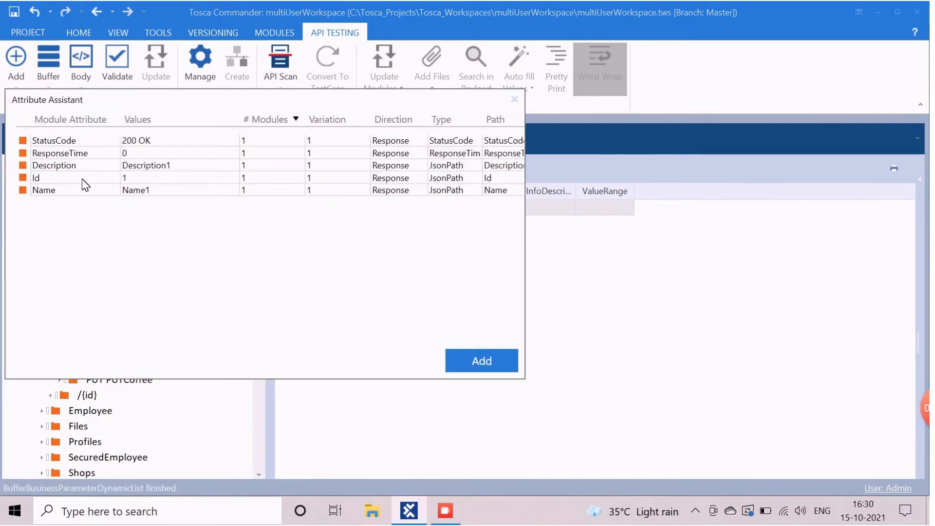
click(51, 141)
ctrl+click(43, 178)
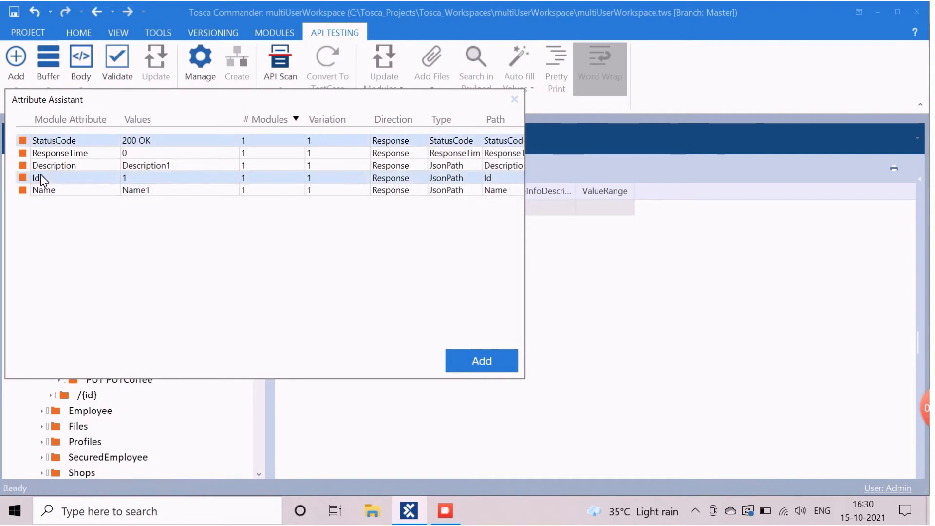
click(490, 365)
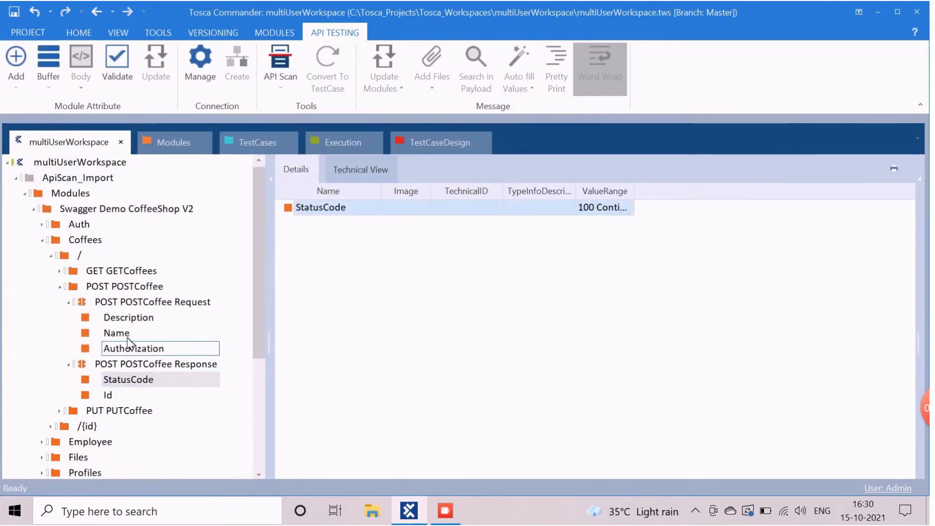
click(69, 302)
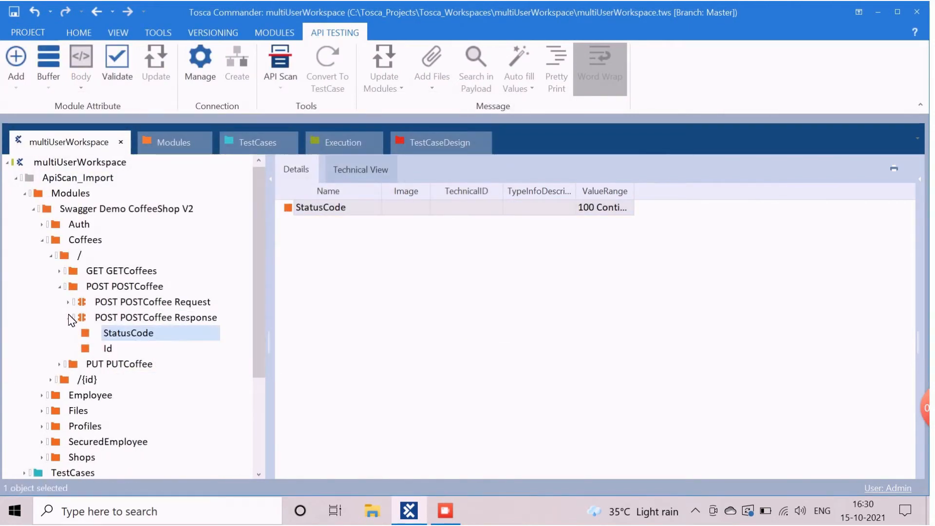
click(68, 317)
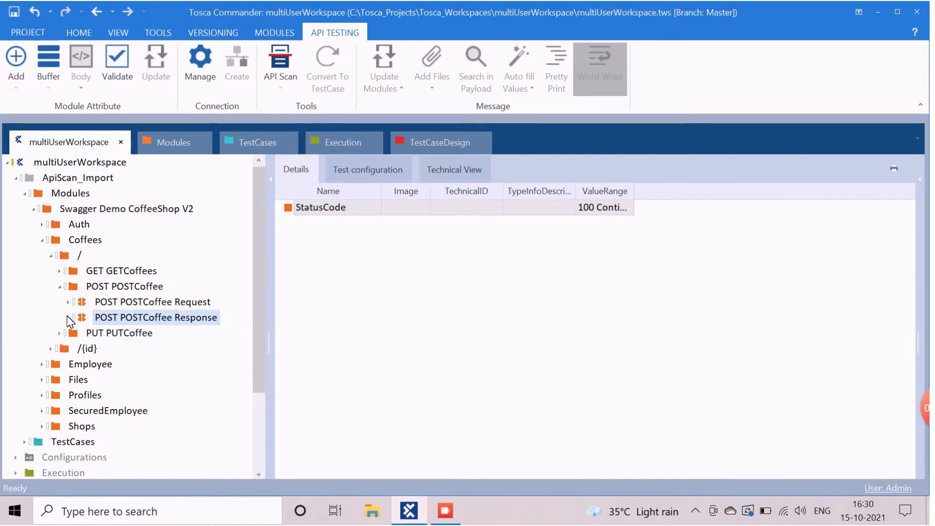
Step: Add id and Authorization attributes to the GET GETCoffeeById Request module
click(60, 287)
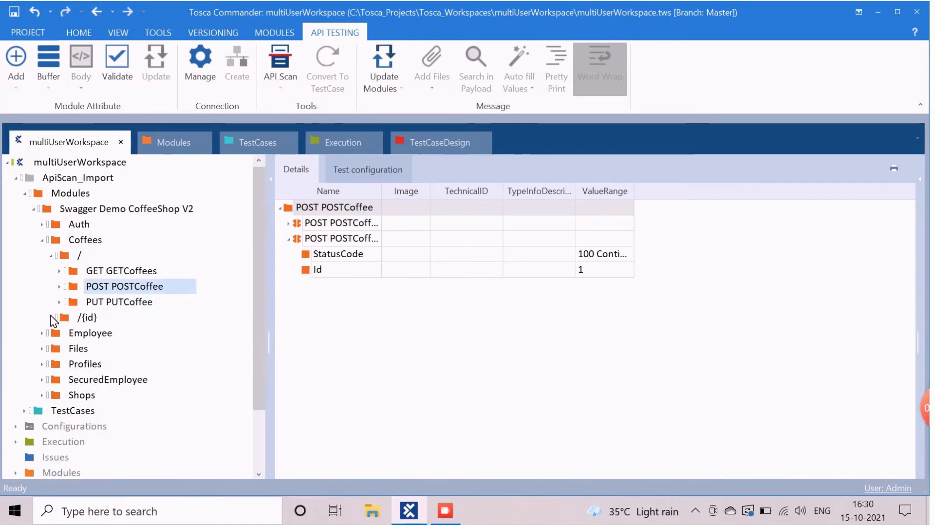
click(51, 317)
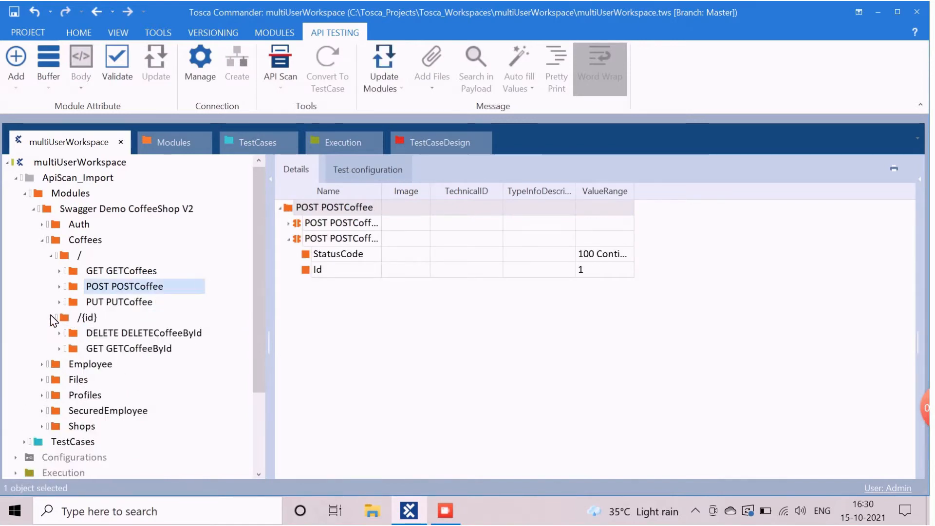
click(100, 350)
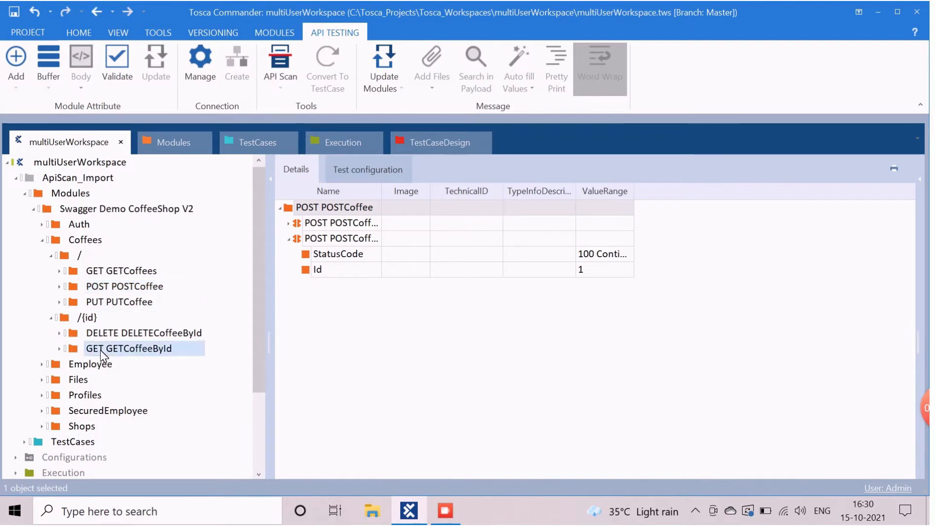
click(60, 348)
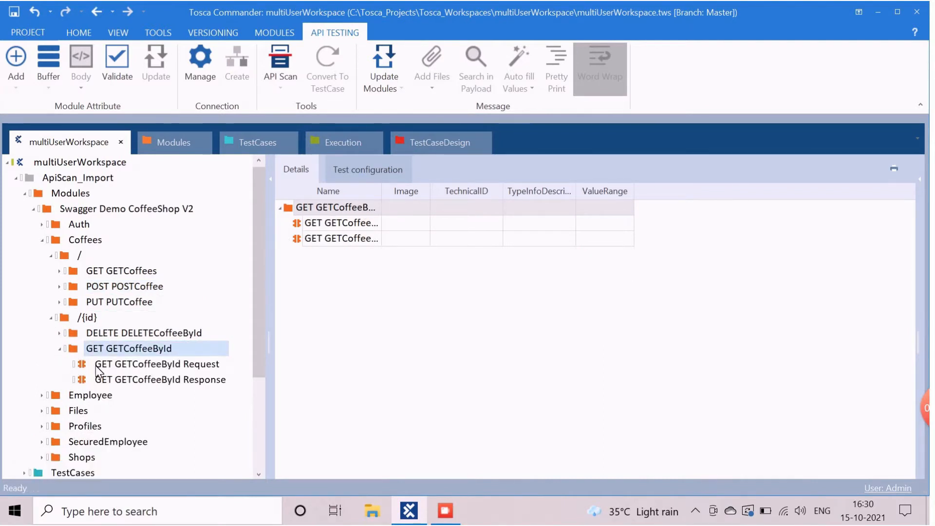
click(131, 369)
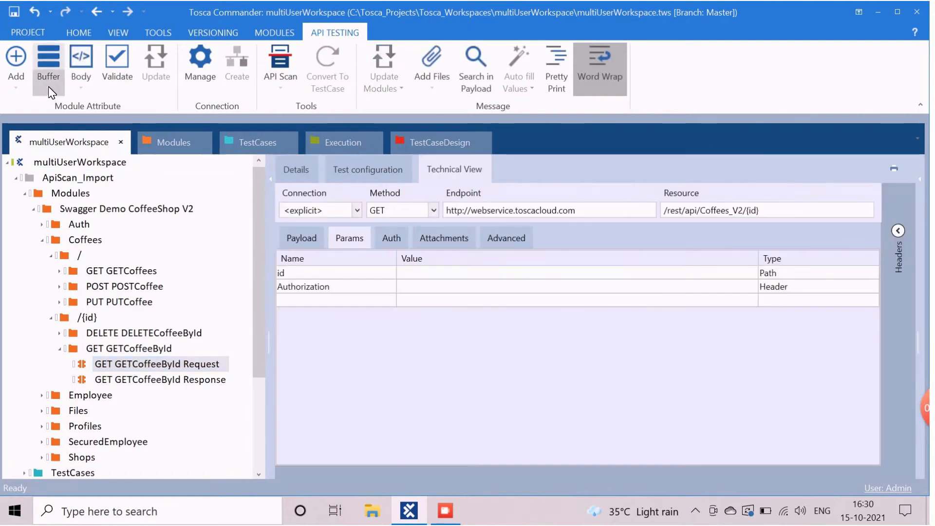
click(48, 86)
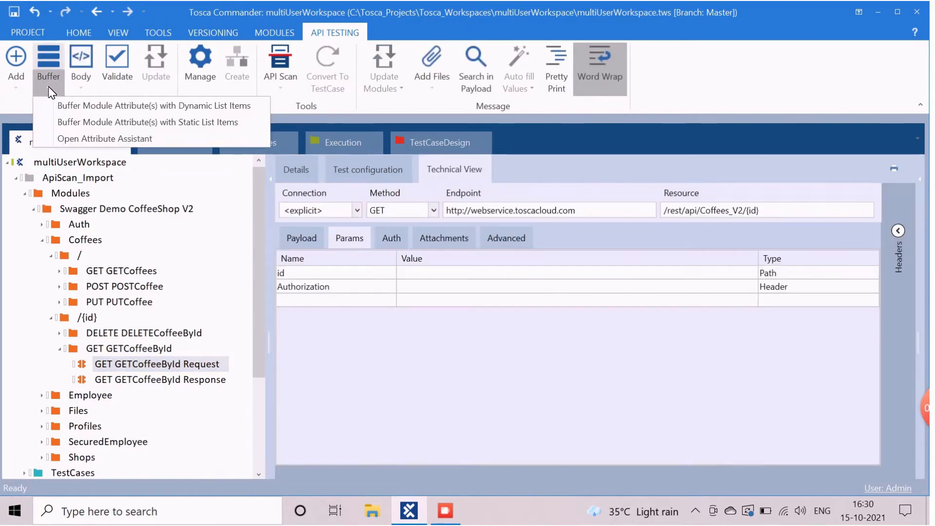
click(71, 106)
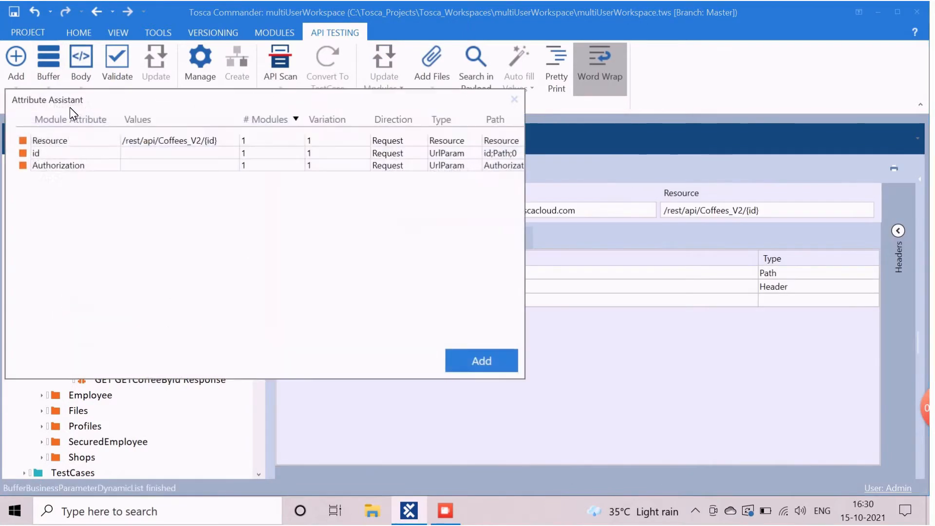
click(57, 152)
shift+click(66, 167)
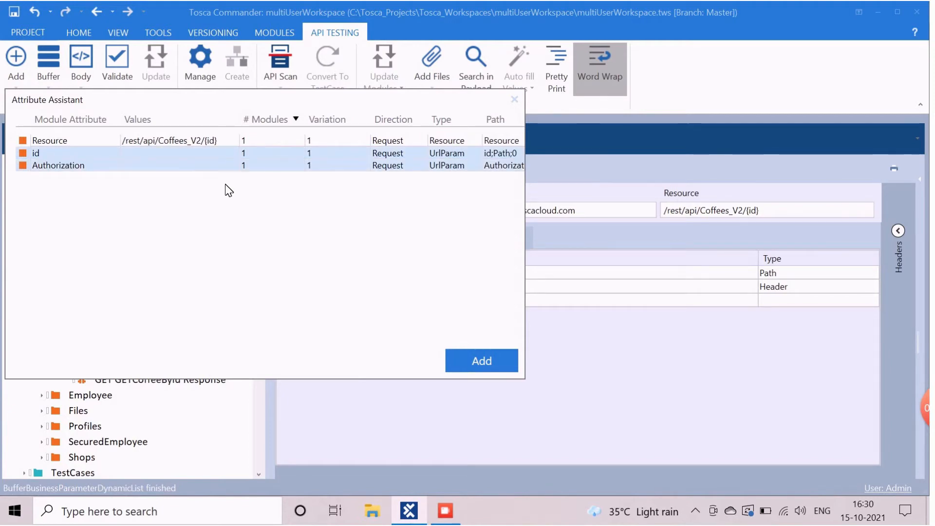
click(449, 360)
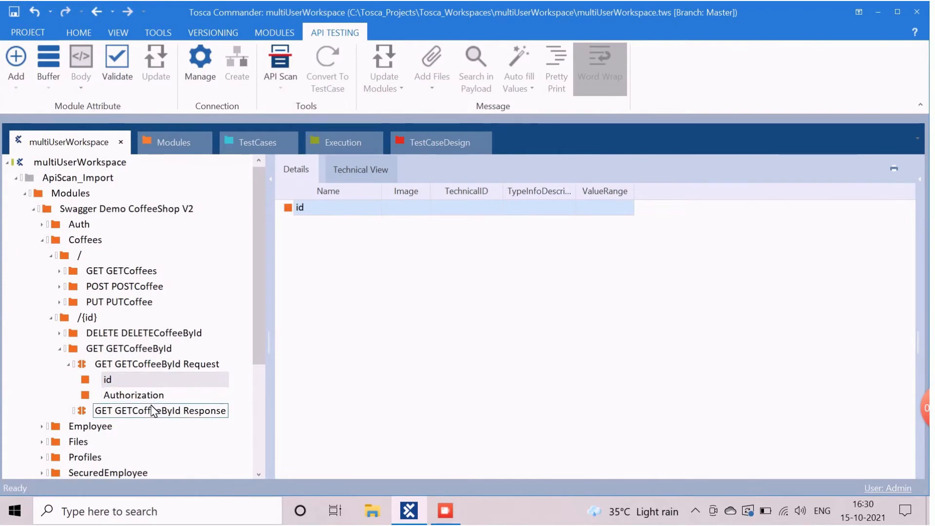
Step: Add StatusCode and Name attributes to the GET GETCoffeeById Response module
click(152, 409)
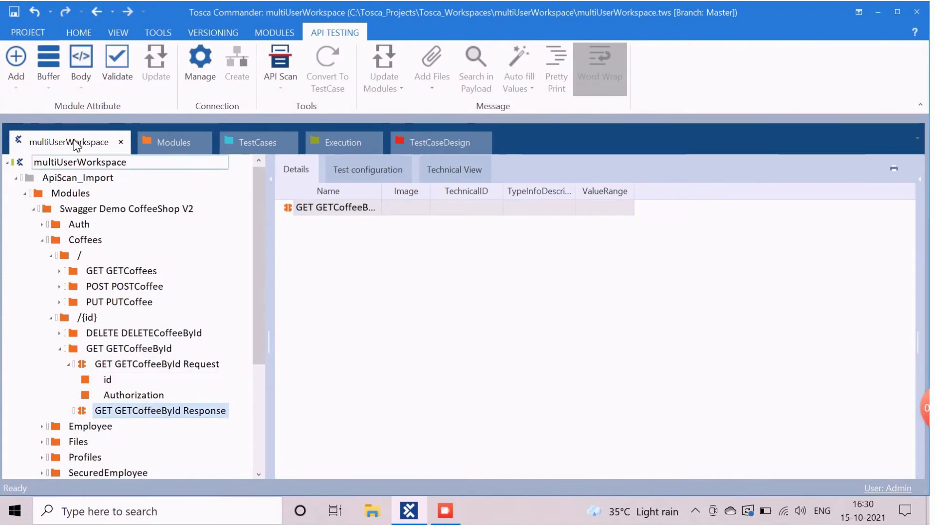
click(50, 81)
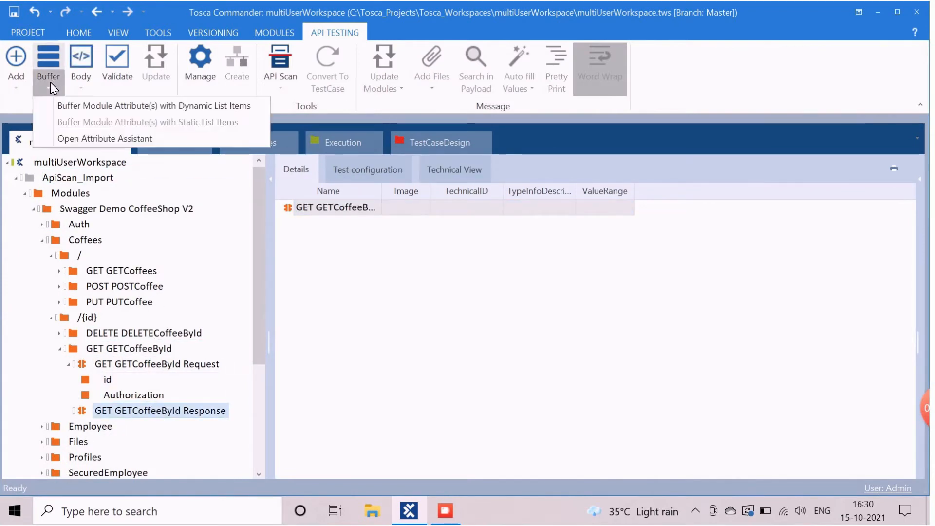
click(74, 106)
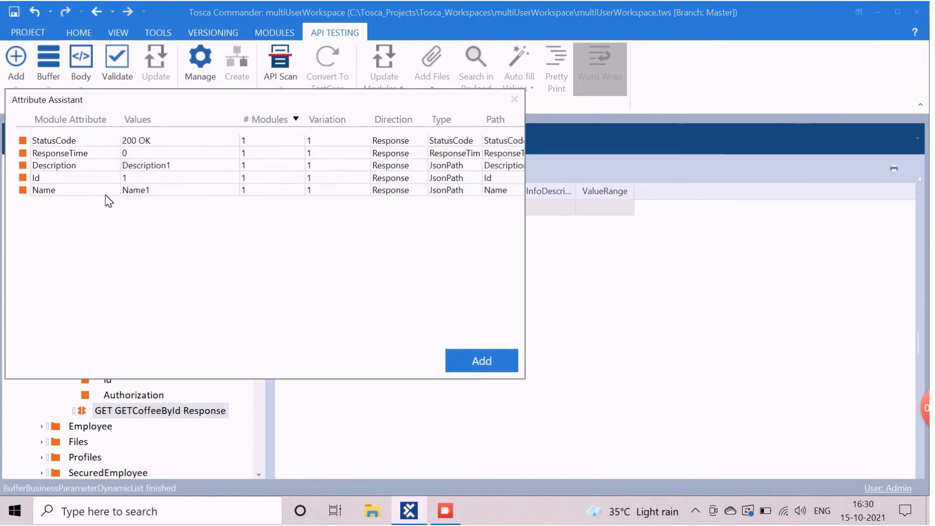
click(58, 140)
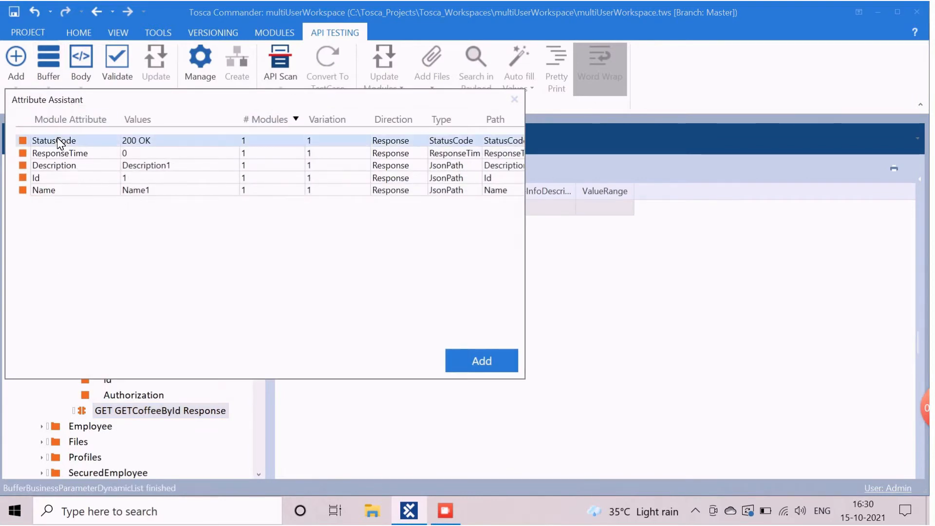
ctrl+click(52, 190)
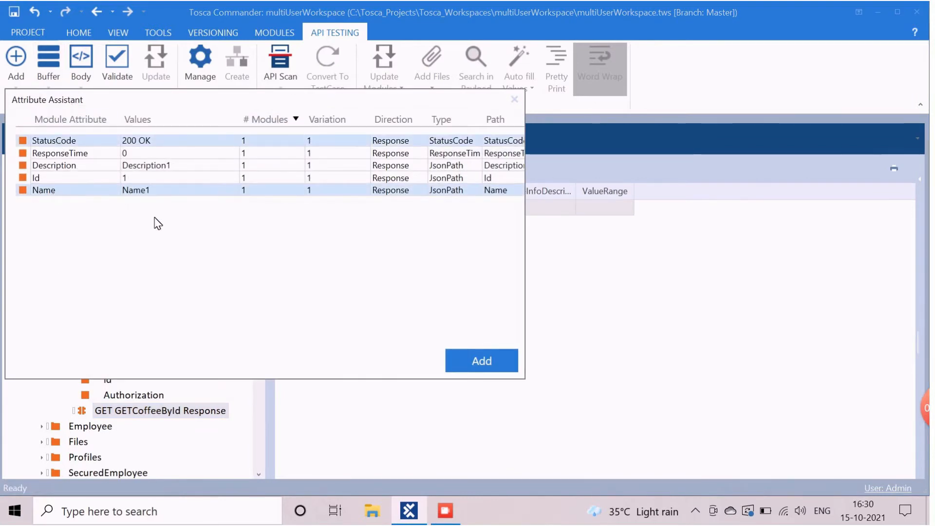
click(468, 371)
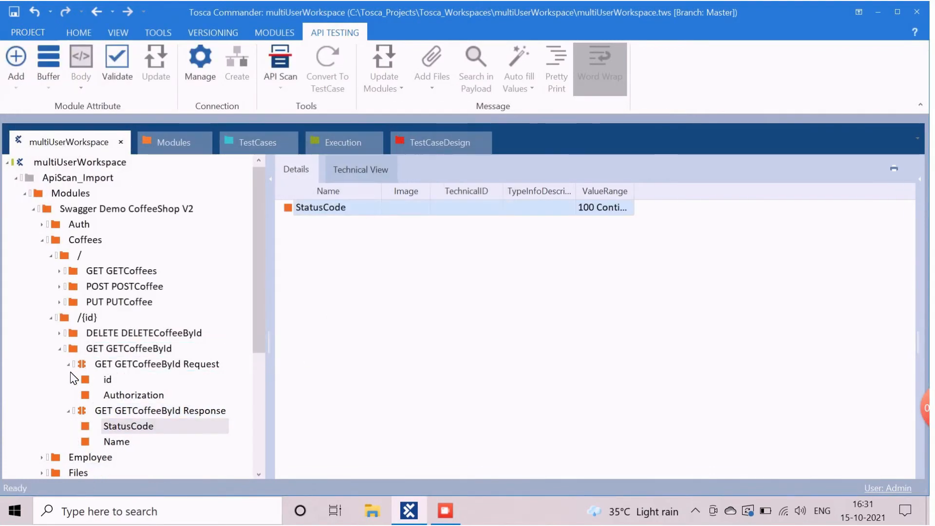
click(106, 367)
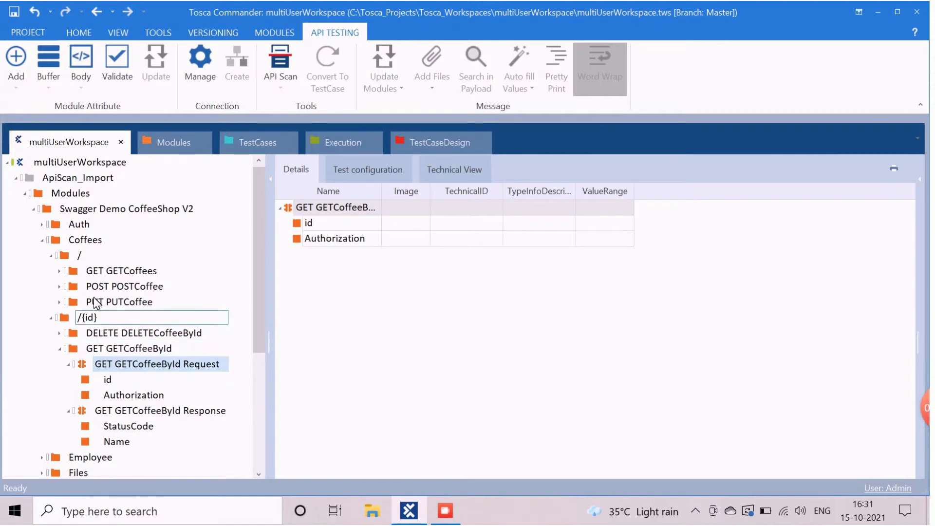
Step: Review the buffered attributes on the POST POSTLoginData request and response modules
click(42, 225)
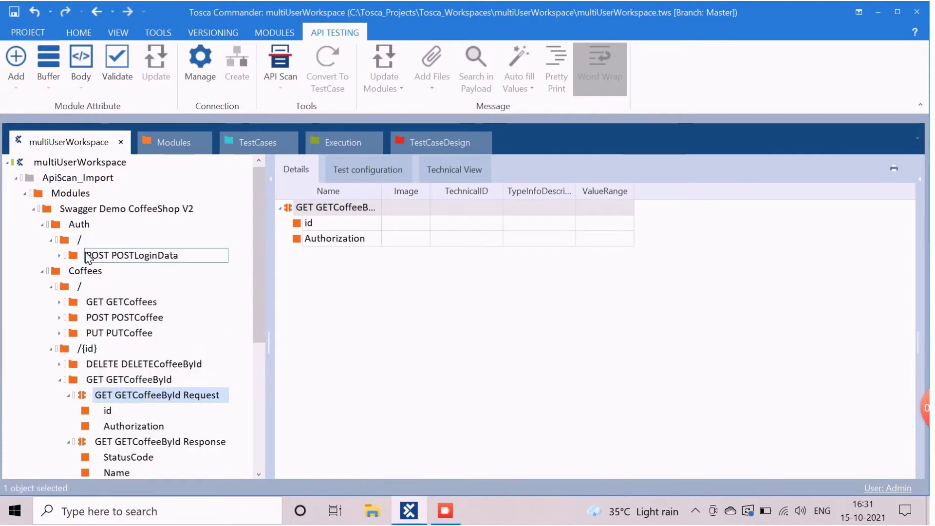
click(58, 255)
click(121, 271)
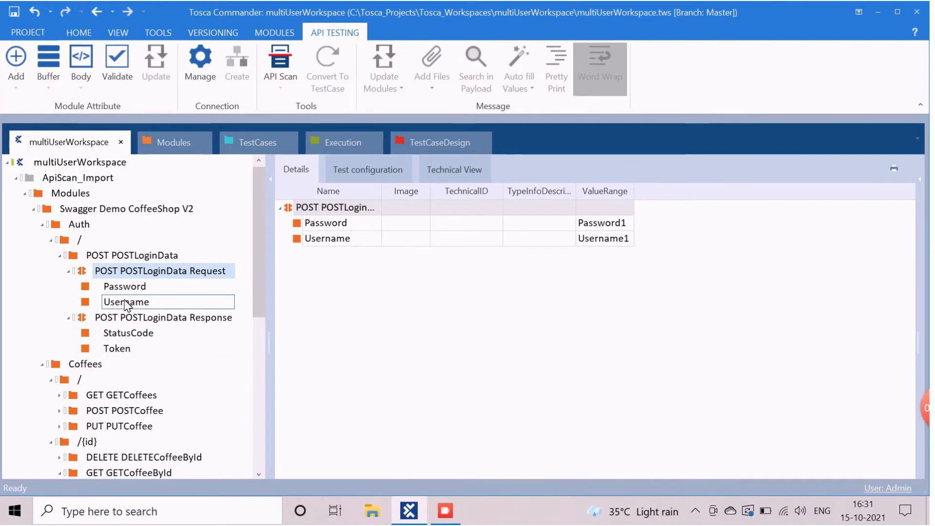
click(113, 322)
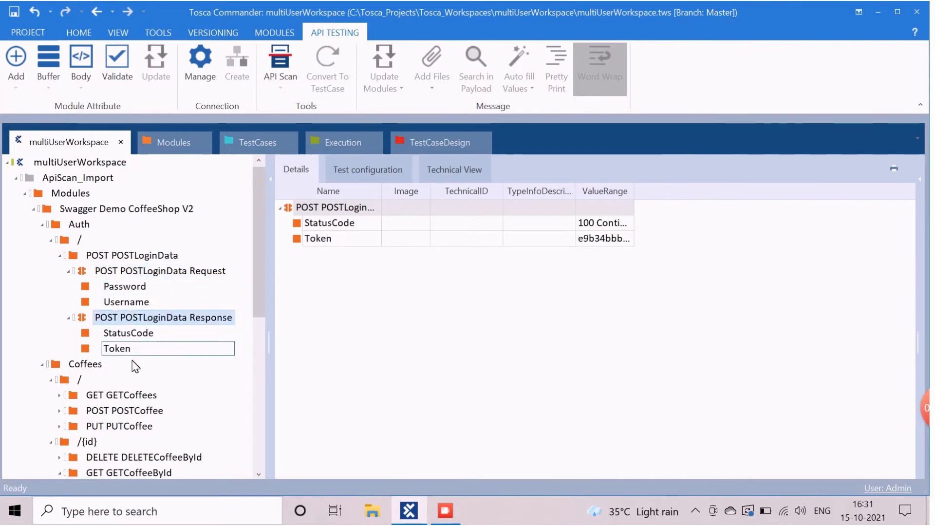
scroll(124, 412, down, 1)
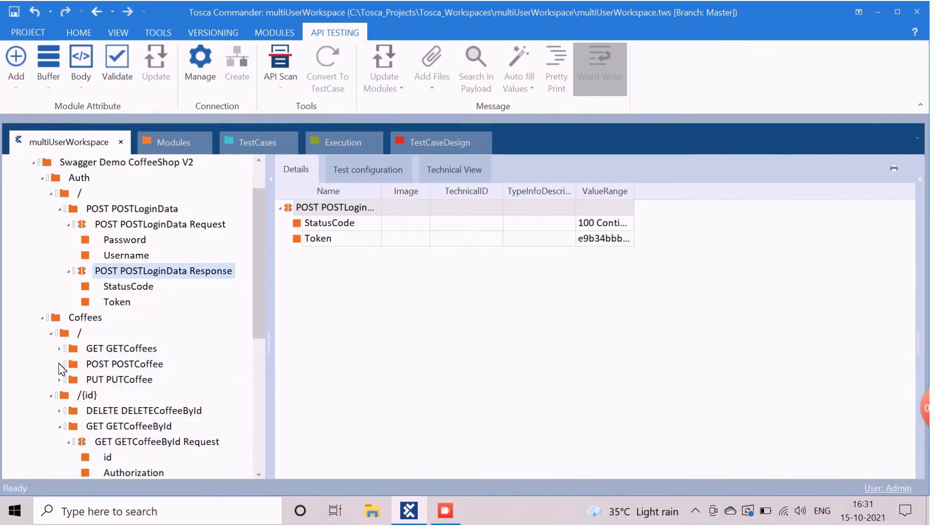
Step: Review the POST POSTCoffee request and response attributes, scrolling down to the GETCoffeeById modules
click(66, 365)
click(72, 382)
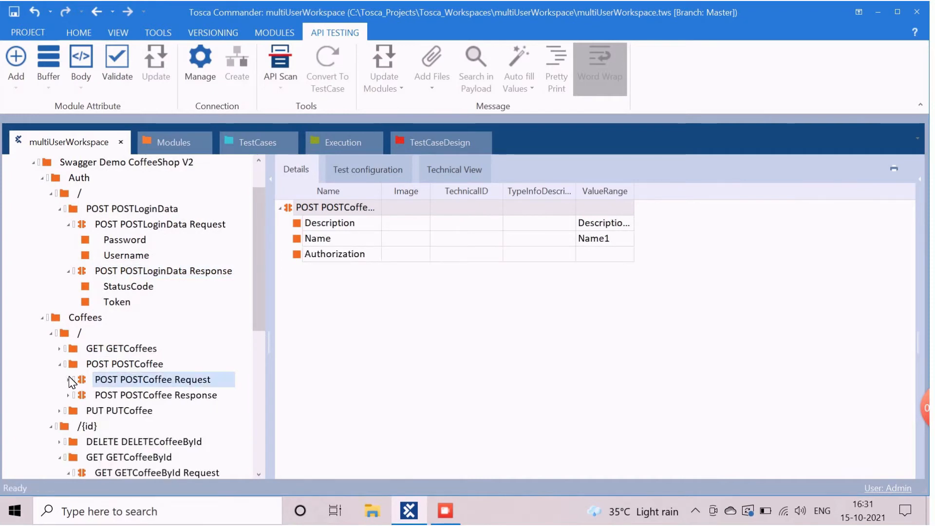
click(71, 381)
click(127, 386)
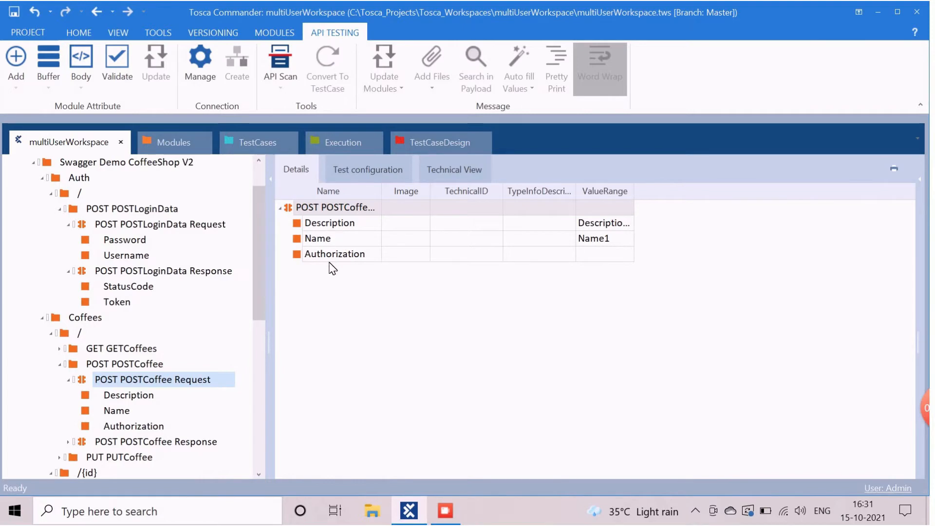
click(121, 443)
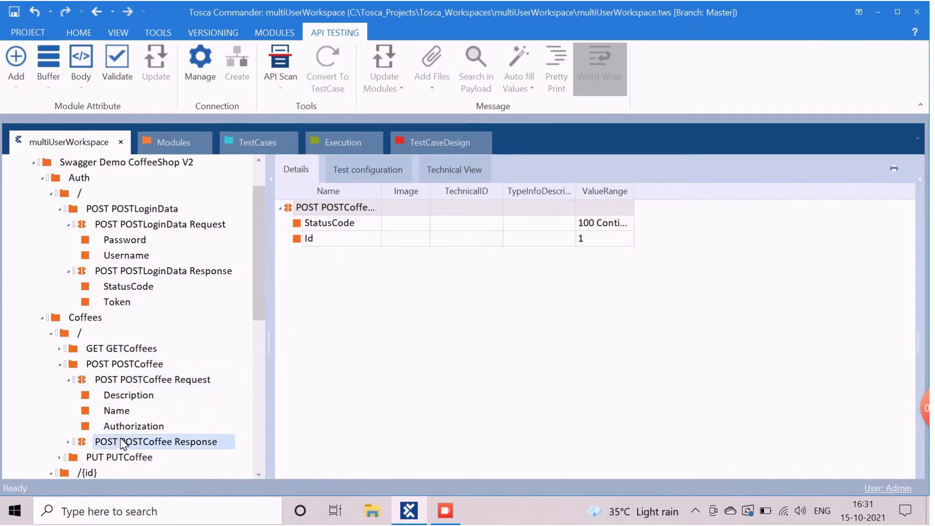
scroll(229, 323, down, 2)
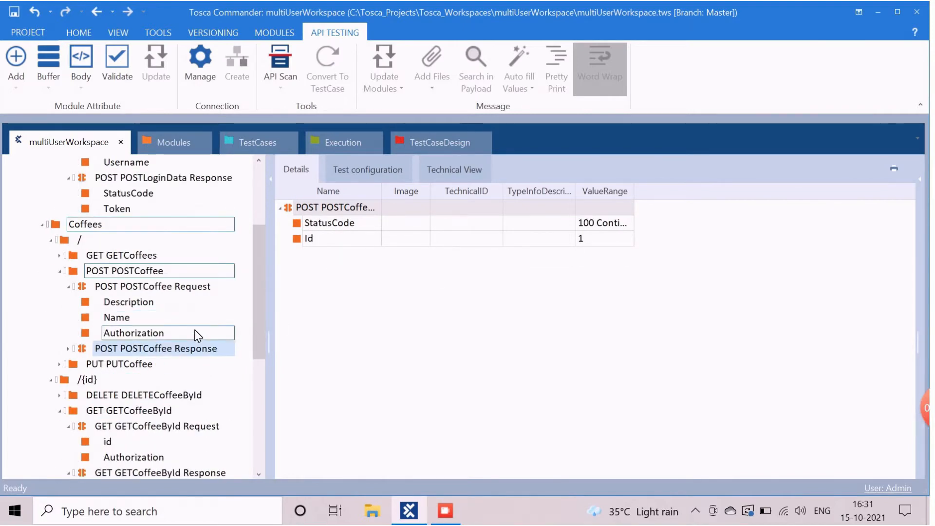
scroll(199, 331, down, 2)
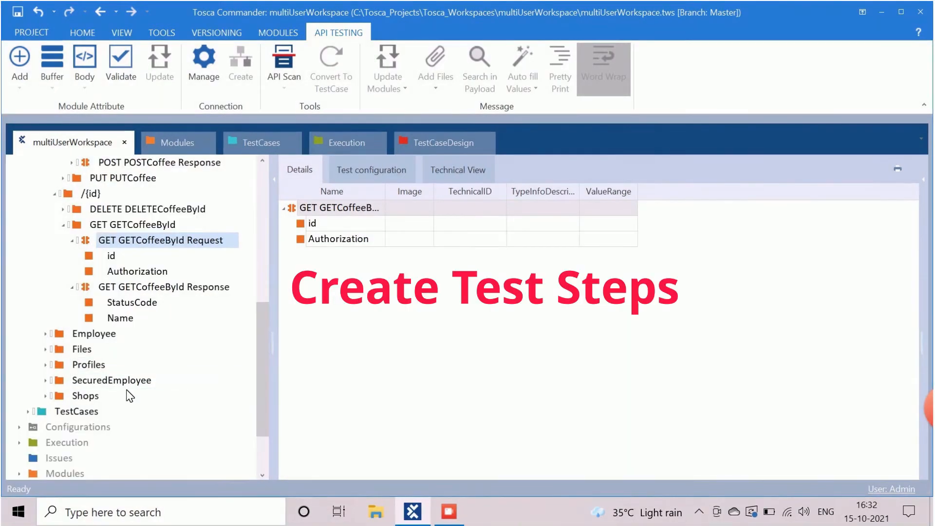
scroll(129, 395, down, 1)
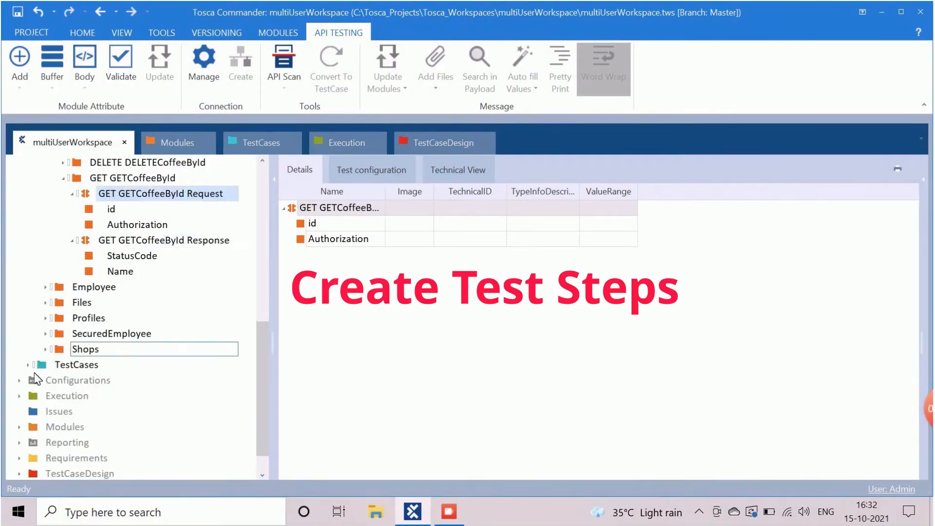
Step: Create a new test case named addCoffee under the TestCases folder
click(27, 365)
scroll(29, 371, down, 1)
click(65, 319)
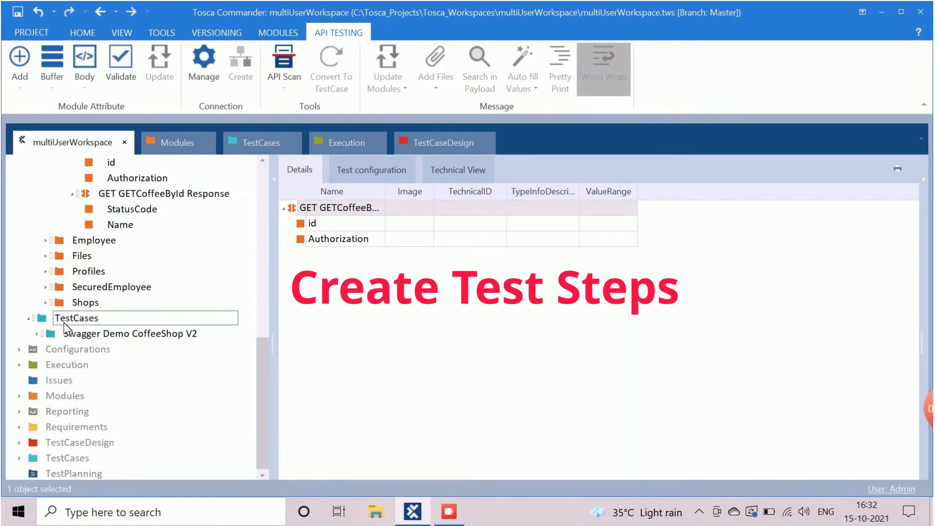
right_click(64, 320)
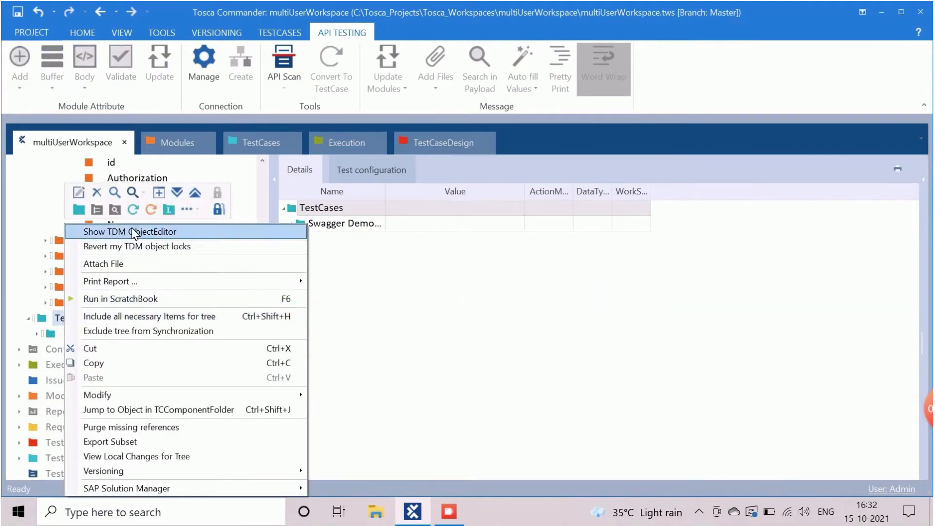
click(133, 210)
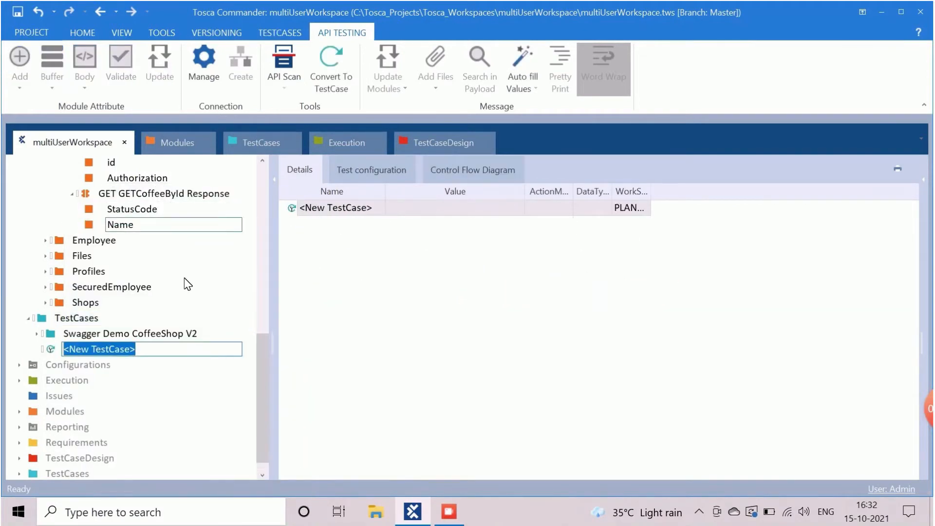
text(addCoffee)
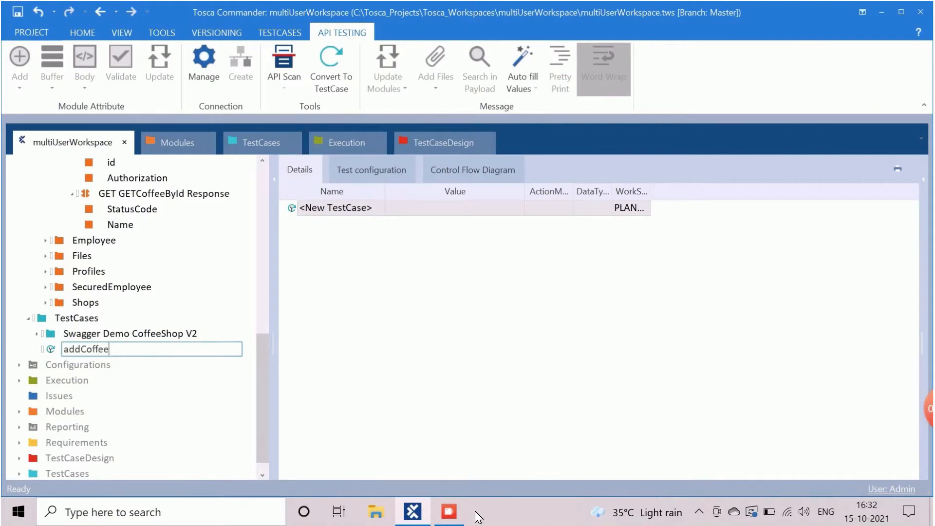
key(Return)
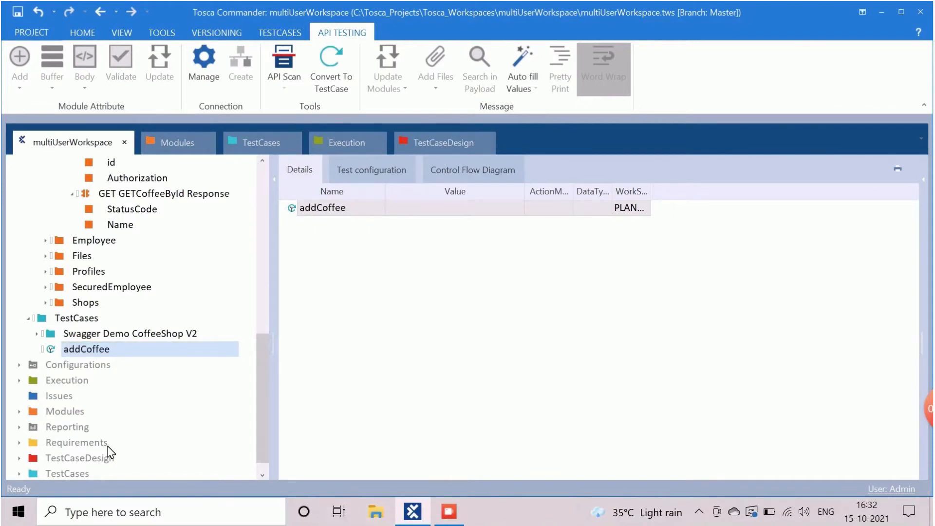
Step: Add a folder named authentication inside the addCoffee test case
scroll(89, 362, down, 1)
right_click(91, 334)
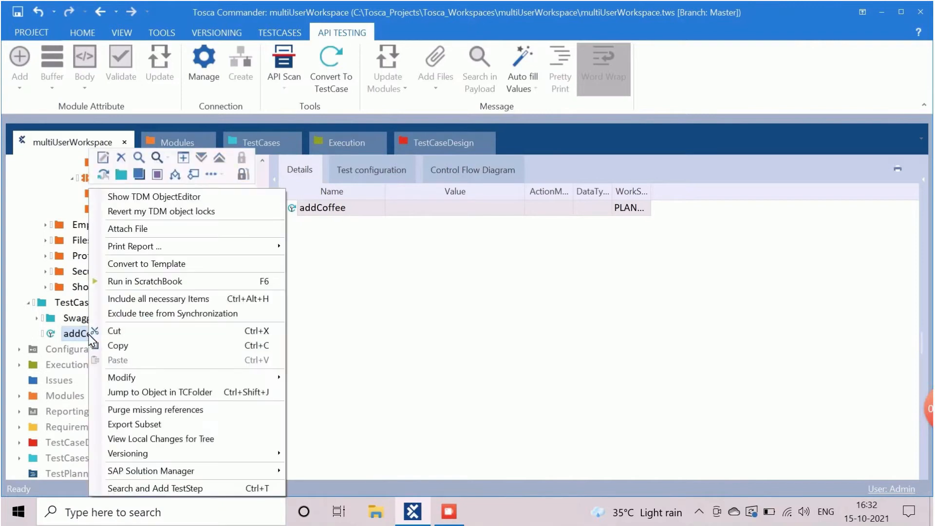
click(122, 175)
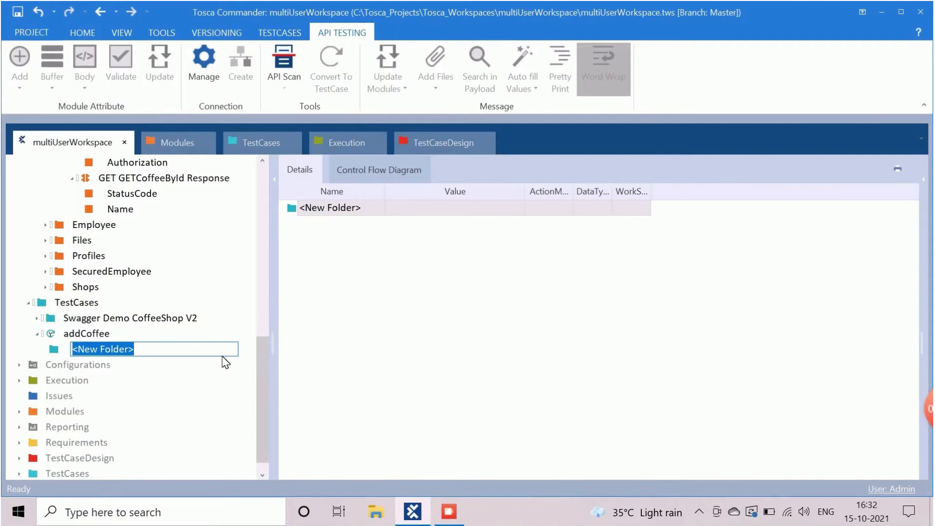
text(authentication)
key(Return)
Step: Create a folder named postcoffee inside the addCoffee test case
right_click(100, 335)
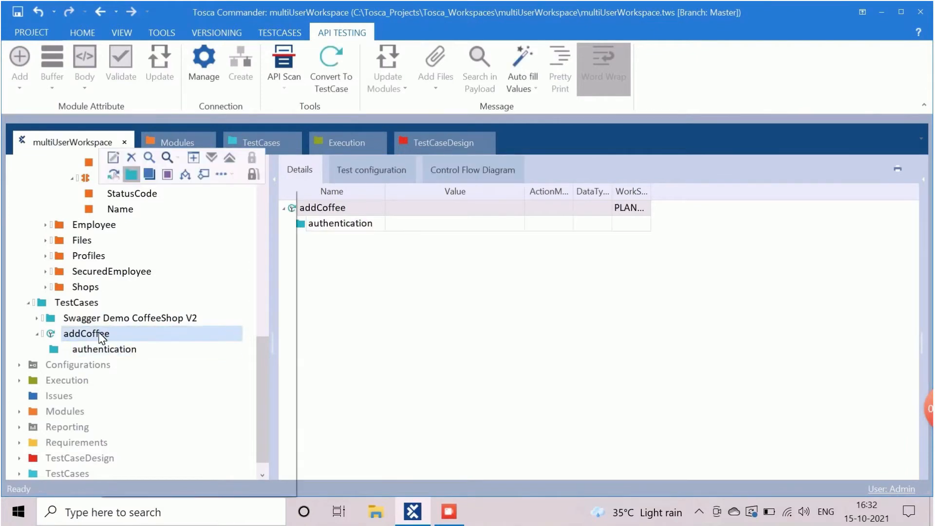
click(131, 174)
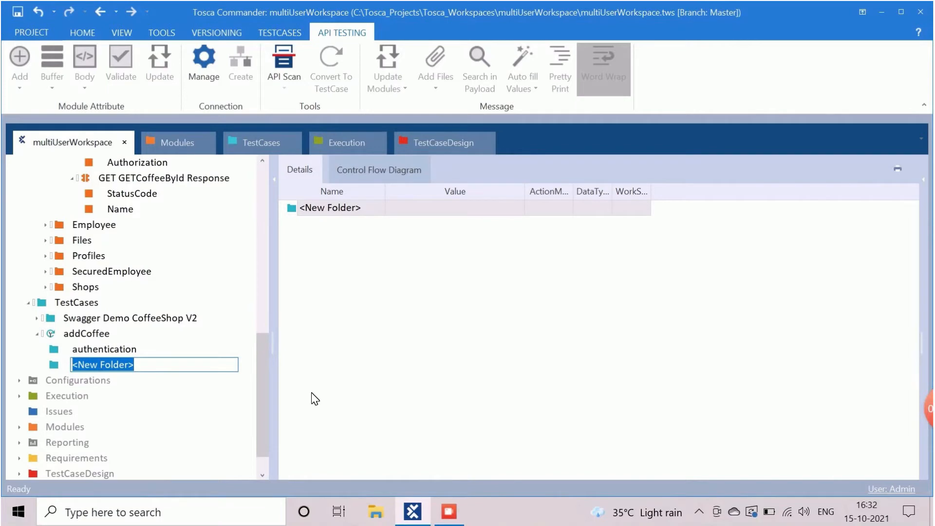
text(postcoffee)
key(Return)
Step: Add another folder named verify new coffee inside addCoffee
click(98, 334)
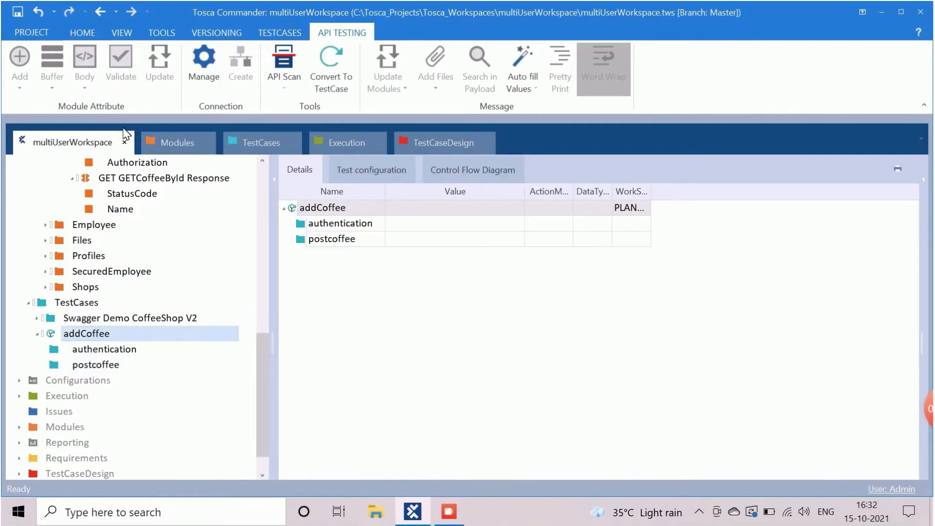
right_click(73, 334)
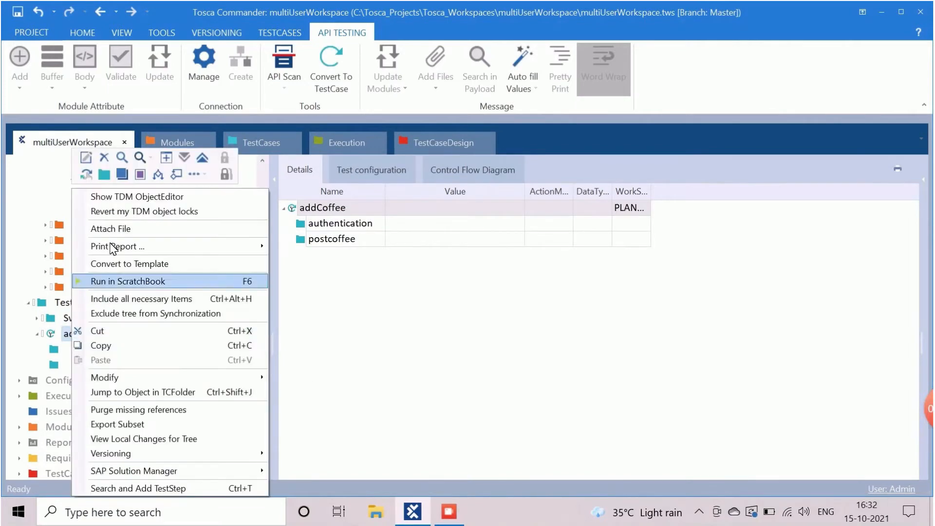
click(105, 174)
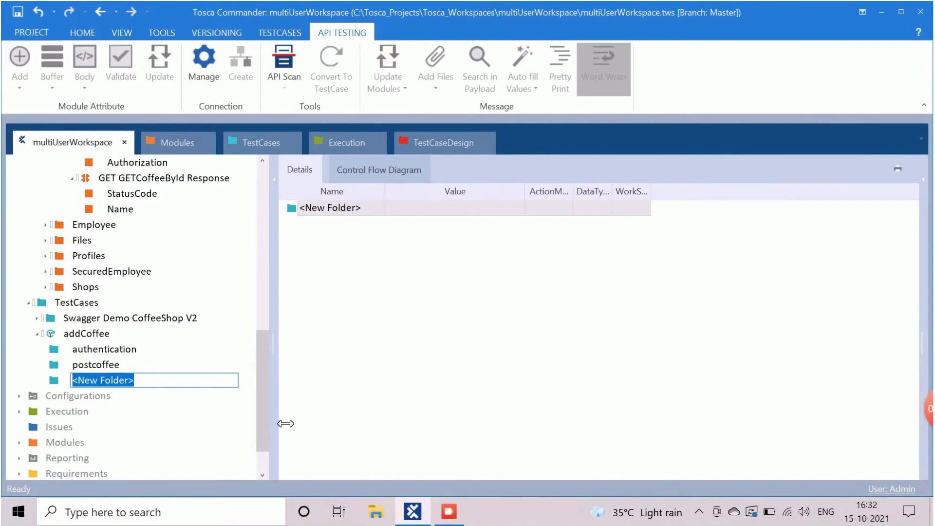
text(verify new coffee)
key(Return)
click(112, 349)
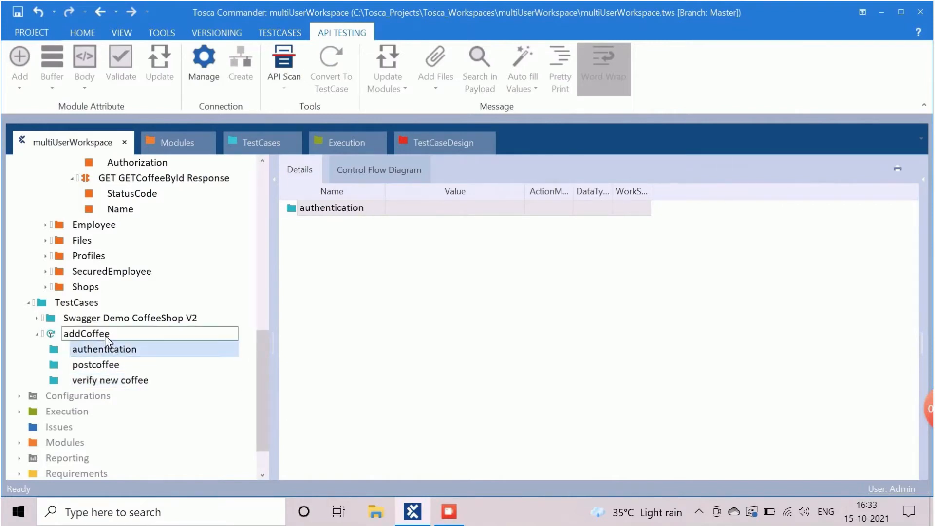
scroll(107, 348, up, 5)
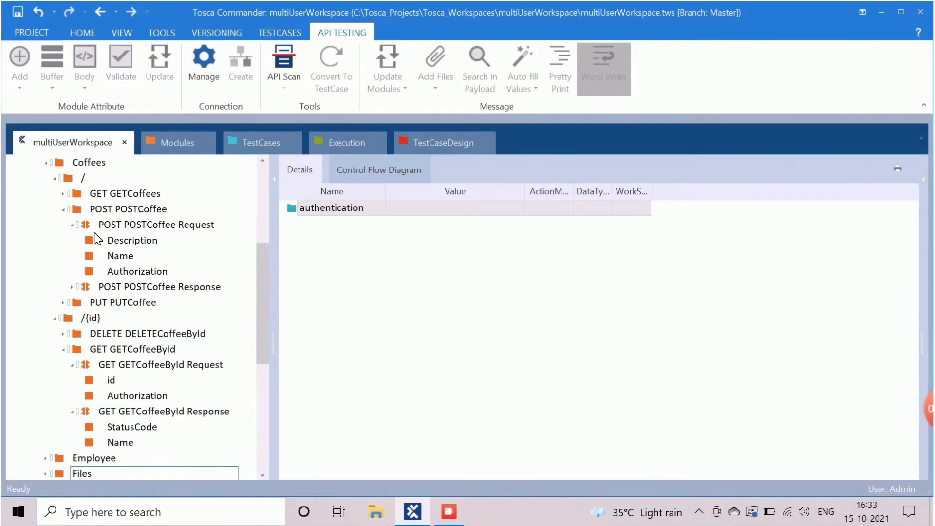
Step: Add the POSTLoginData Request and Response modules as test steps in the authentication folder
scroll(92, 244, up, 2)
click(48, 256)
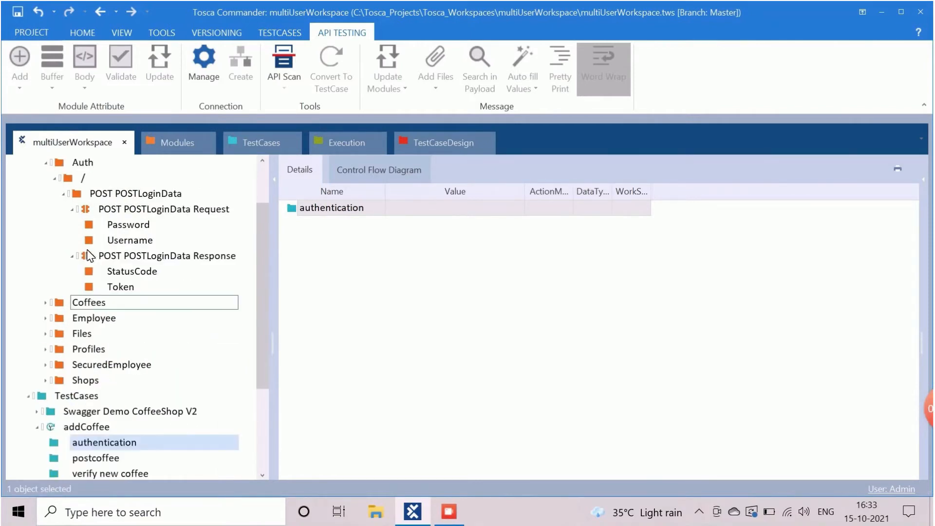
scroll(74, 263, up, 1)
click(73, 257)
click(72, 272)
click(132, 257)
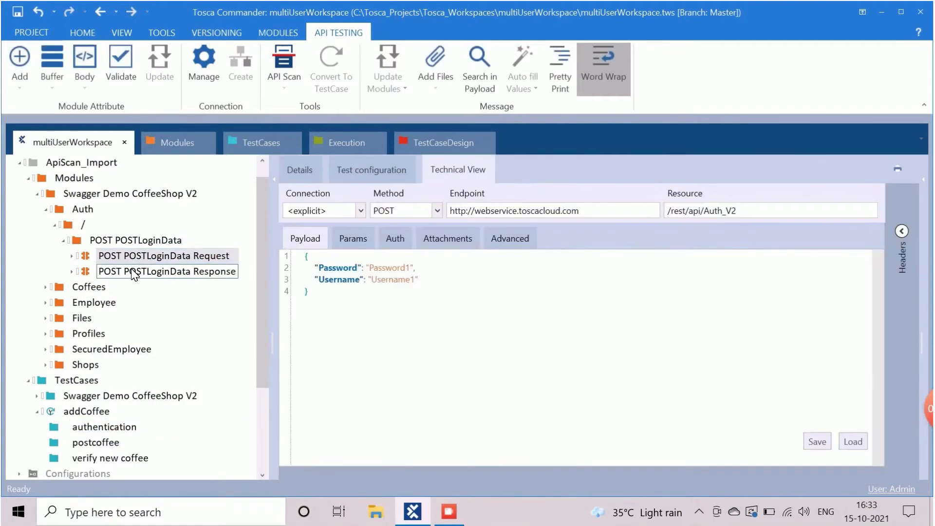
shift+click(131, 273)
drag(130, 273, 117, 303)
Step: Add the POSTCoffee Request and Response modules as test steps in the postcoffee folder
scroll(131, 314, up, 3)
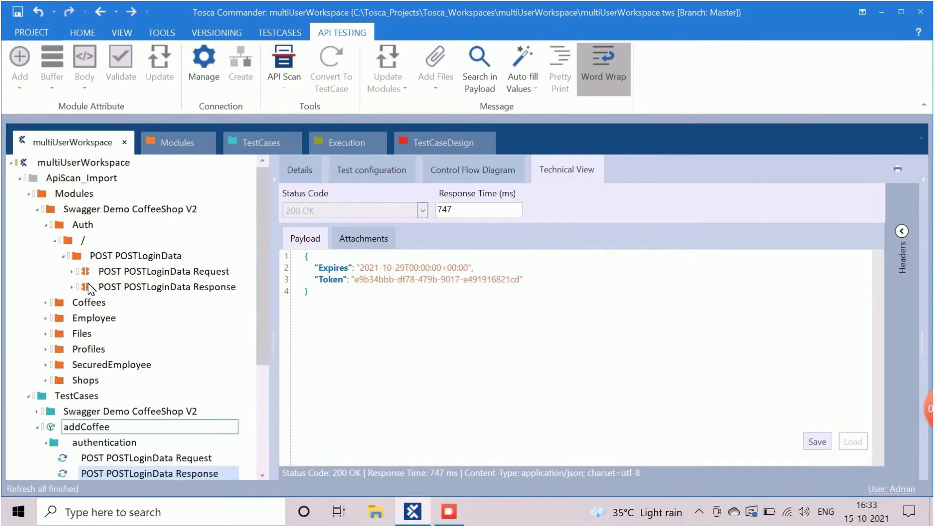
click(46, 303)
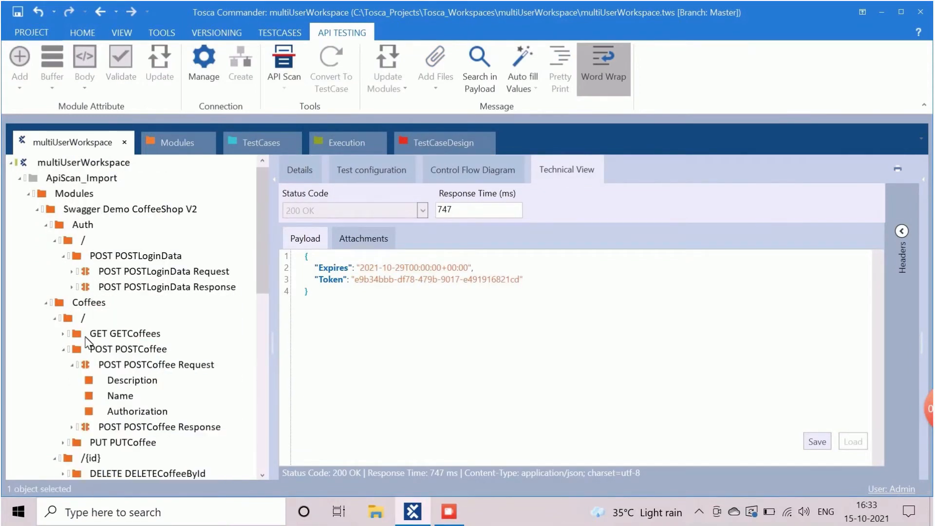
click(70, 365)
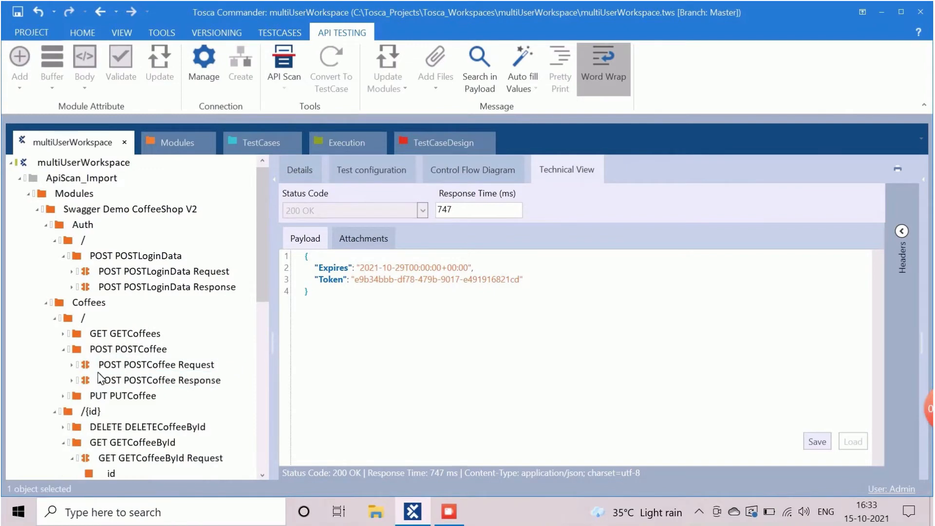
click(88, 369)
shift+click(126, 383)
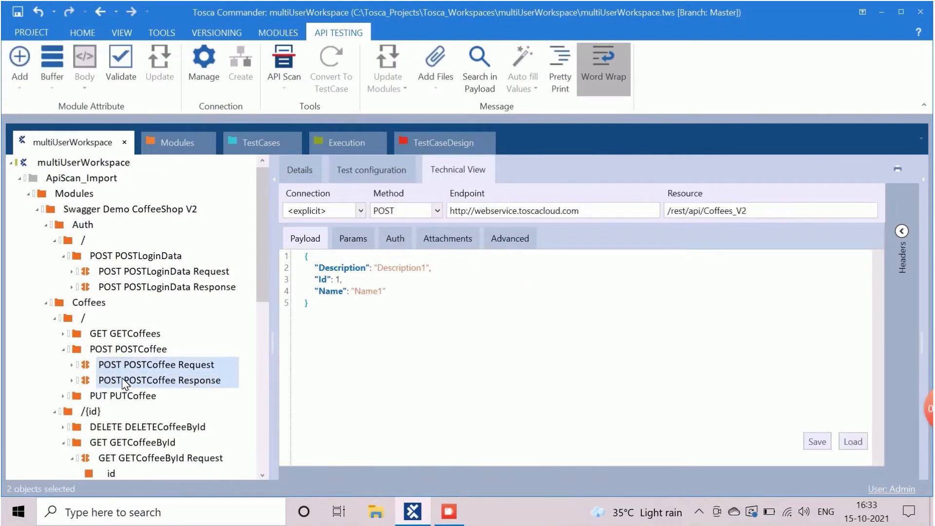
scroll(101, 303, down, 2)
drag(100, 287, 121, 425)
Step: Add the GETCoffeeById Request and Response modules as test steps in the verify new coffee folder
scroll(104, 371, up, 2)
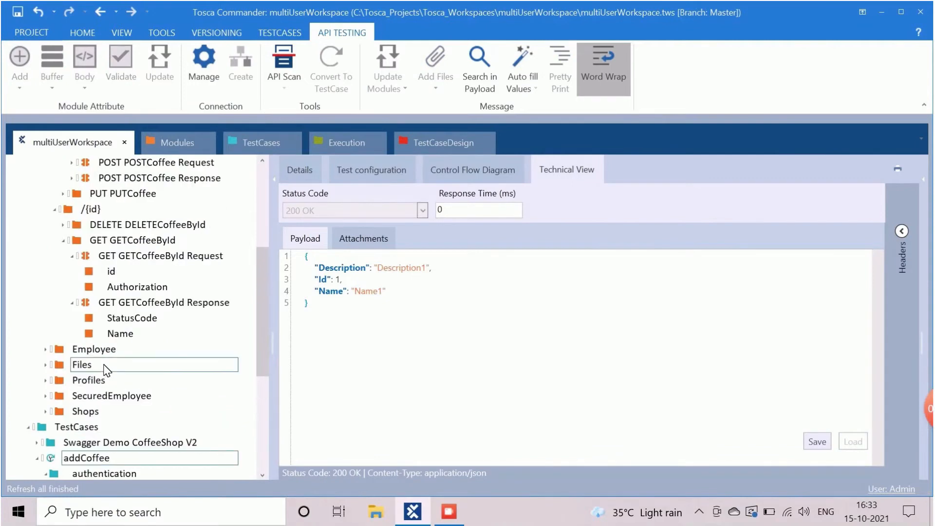
click(114, 255)
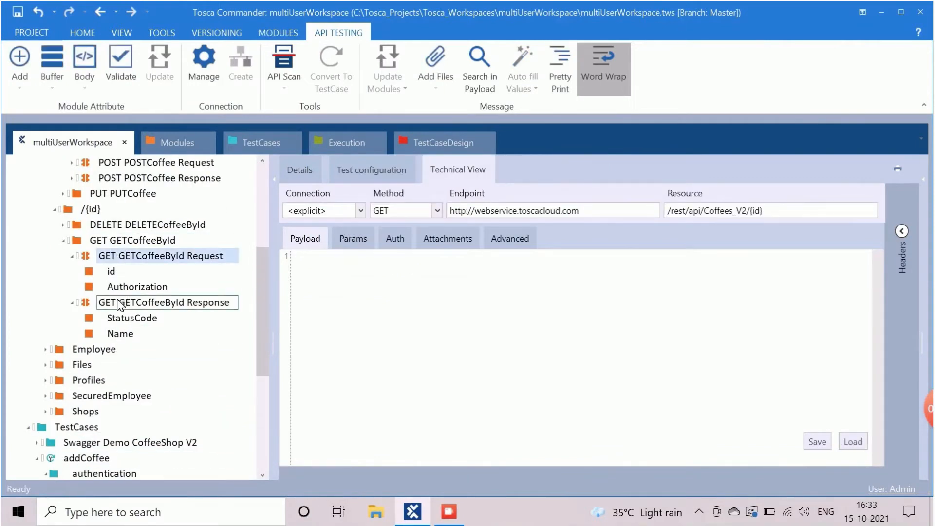
ctrl+click(120, 305)
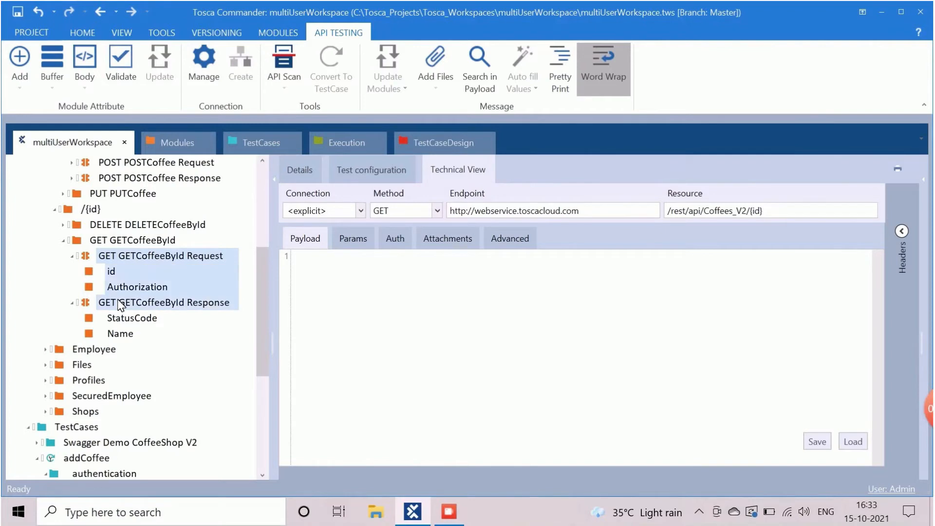
click(72, 256)
drag(94, 261, 117, 404)
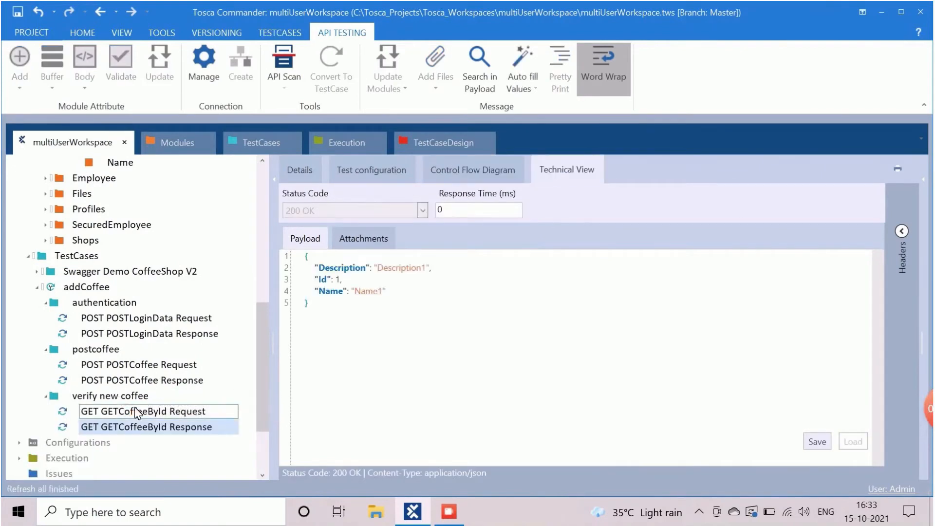
click(68, 290)
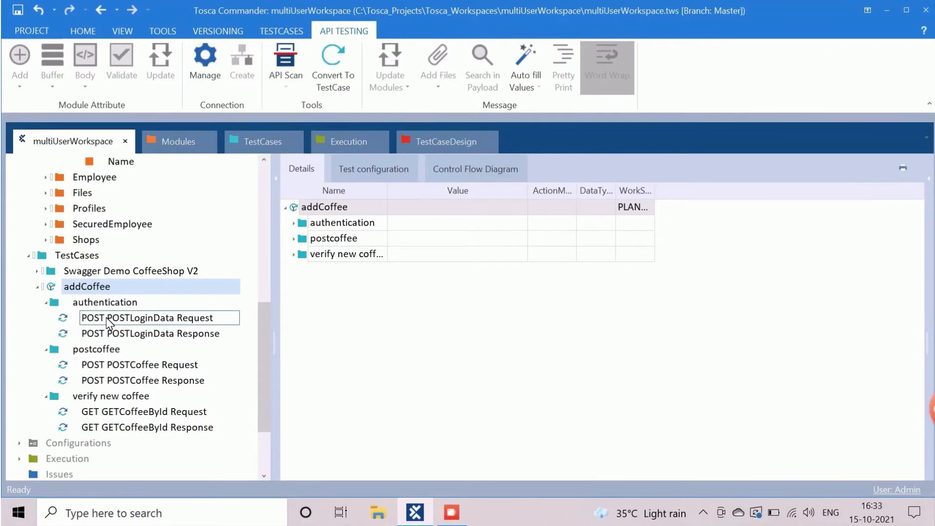
Step: Enter the login password as the Password value in the POSTLoginData Request step
click(107, 318)
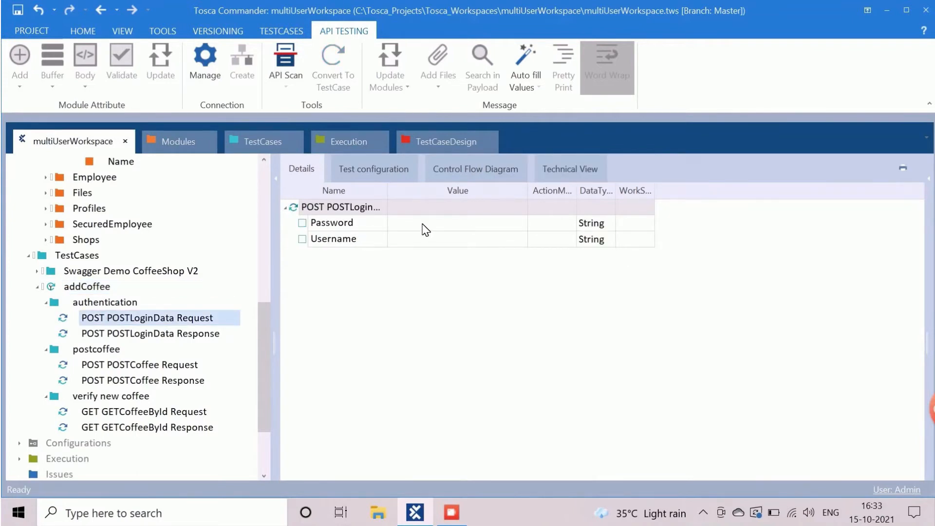
click(424, 226)
click(424, 225)
text(Password1)
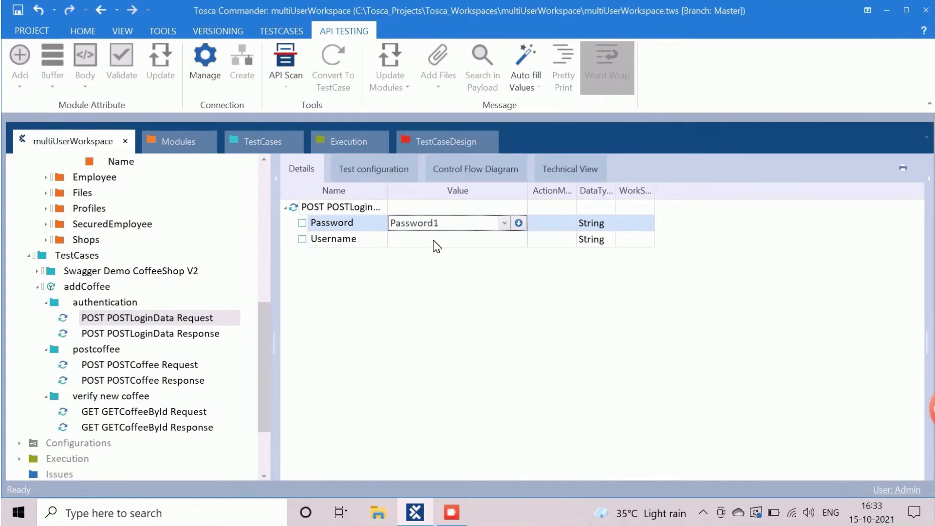
click(438, 239)
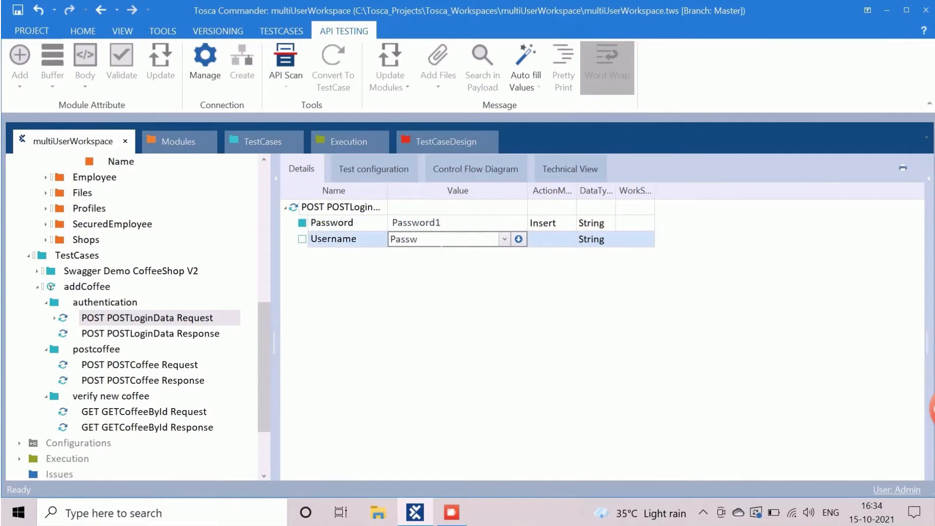
Step: Replace the mistaken Username value with the proper login username
click(427, 292)
click(447, 236)
double_click(448, 236)
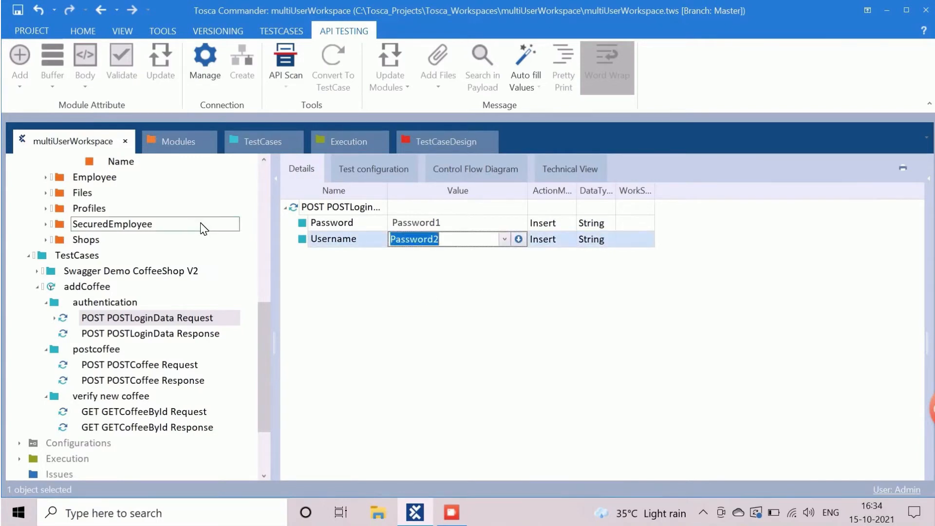
text(Username1)
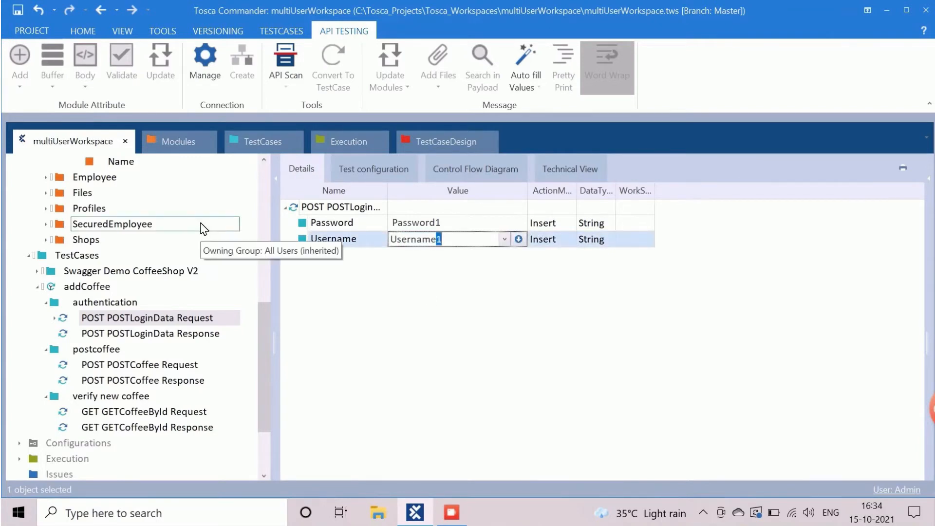
key(Return)
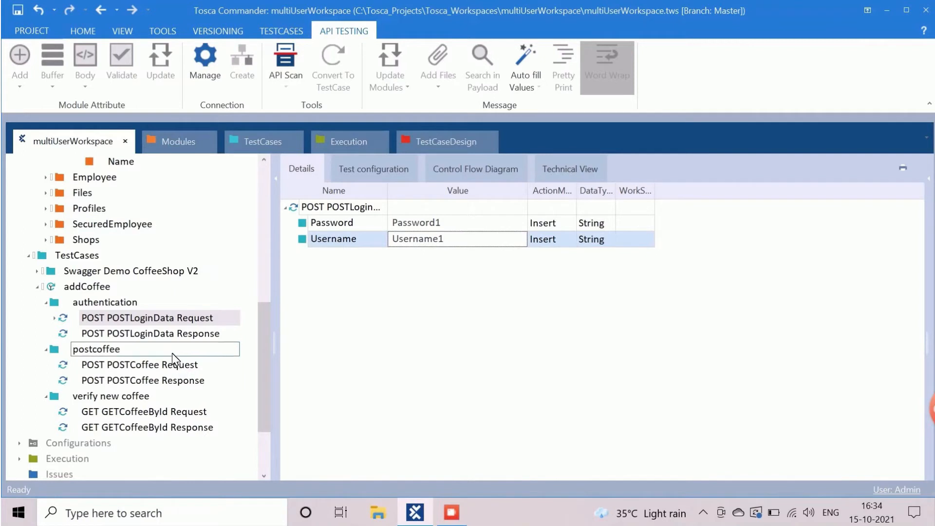
Step: Make the POSTLoginData Response verify StatusCode 200 OK
click(164, 336)
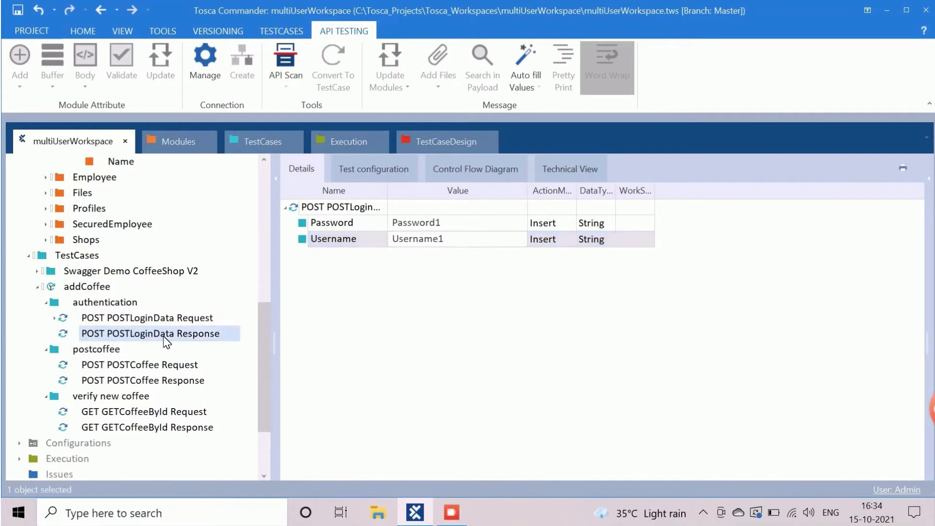
click(476, 224)
click(481, 223)
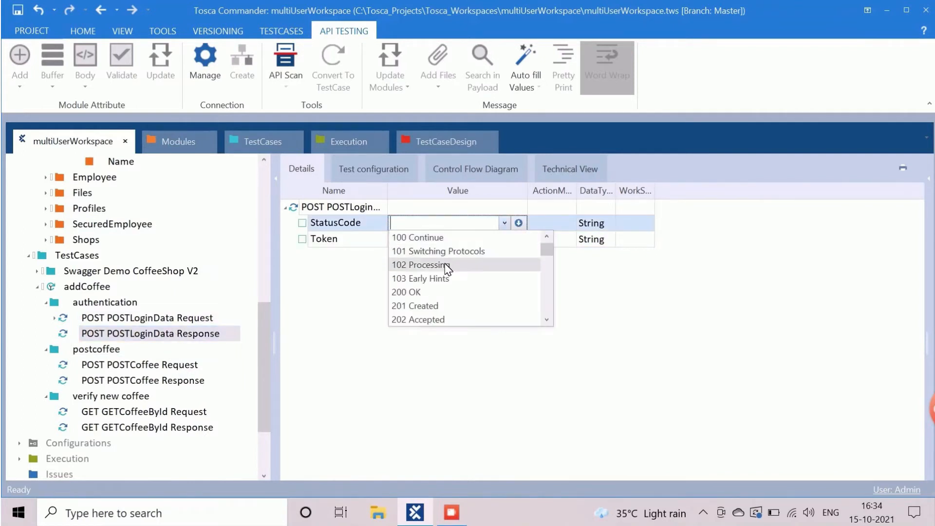
click(418, 292)
key(Return)
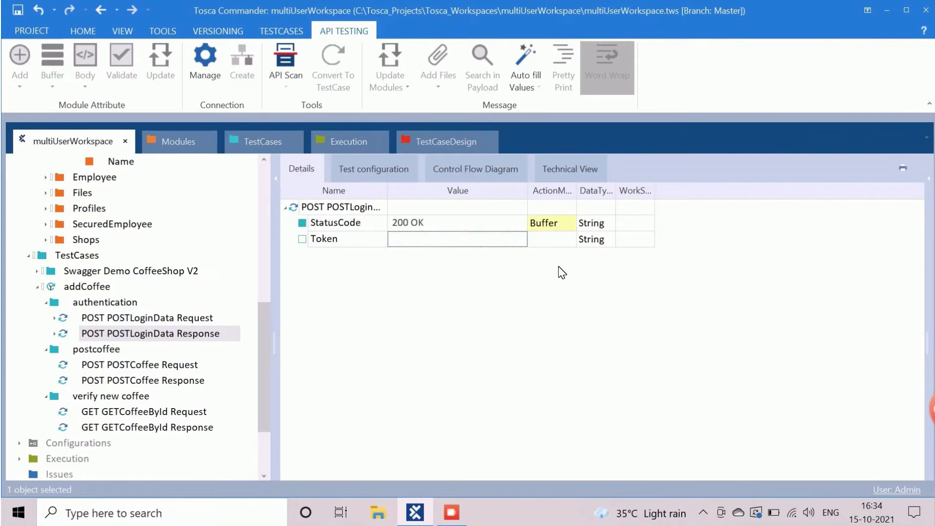
click(573, 226)
click(569, 225)
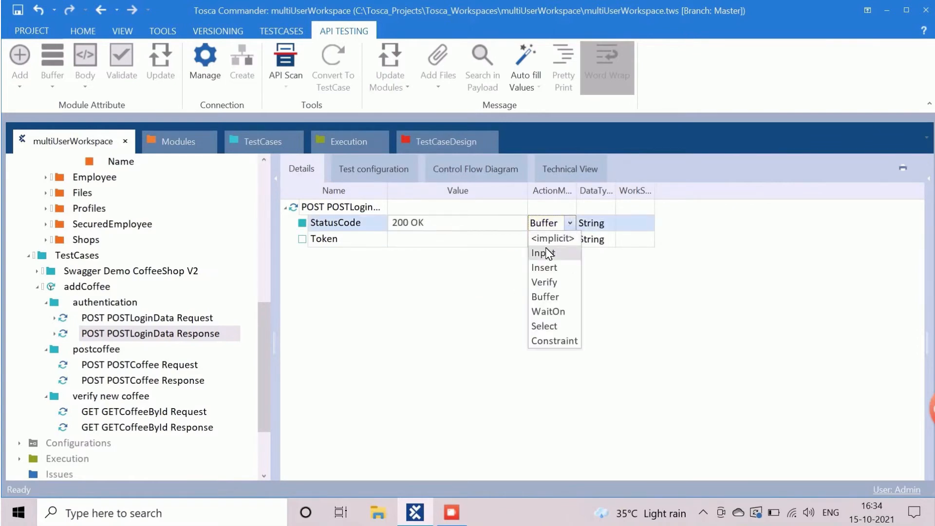
click(542, 280)
click(441, 240)
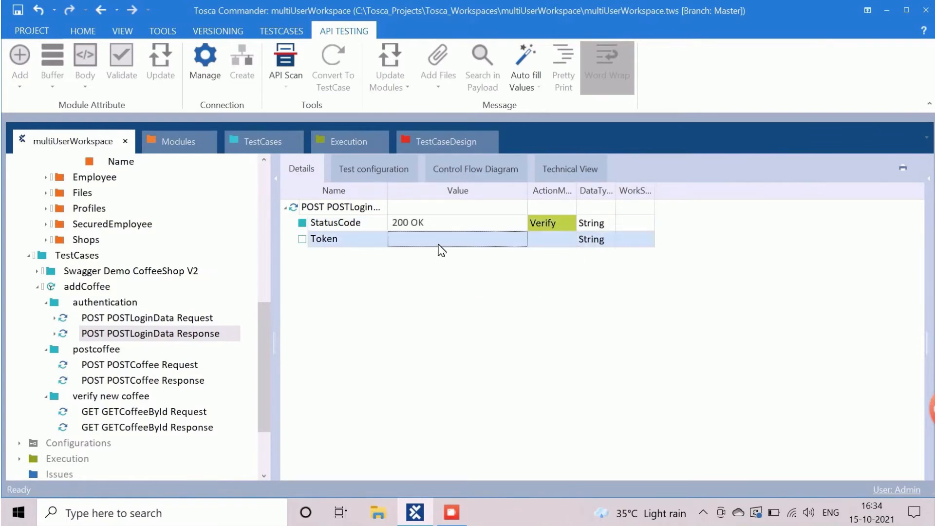
Step: Buffer the returned Token under the name AuthToken
click(574, 246)
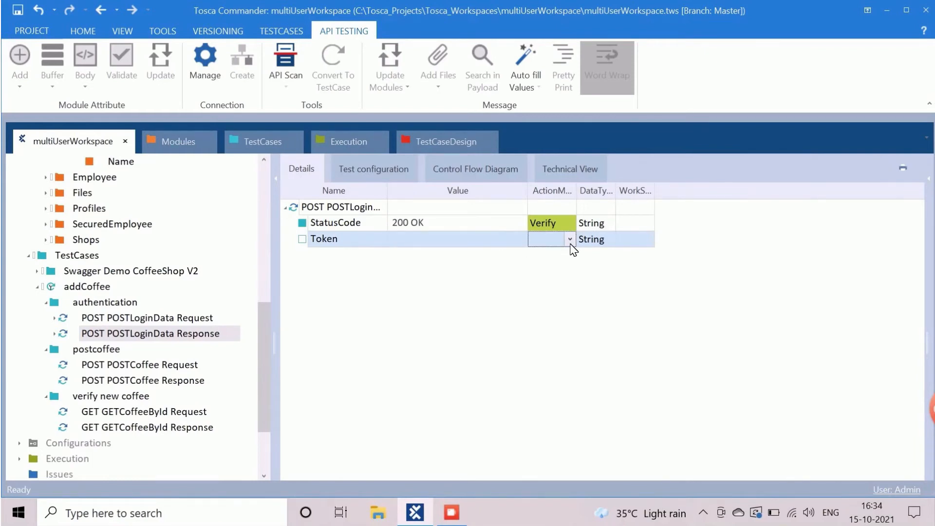
click(570, 244)
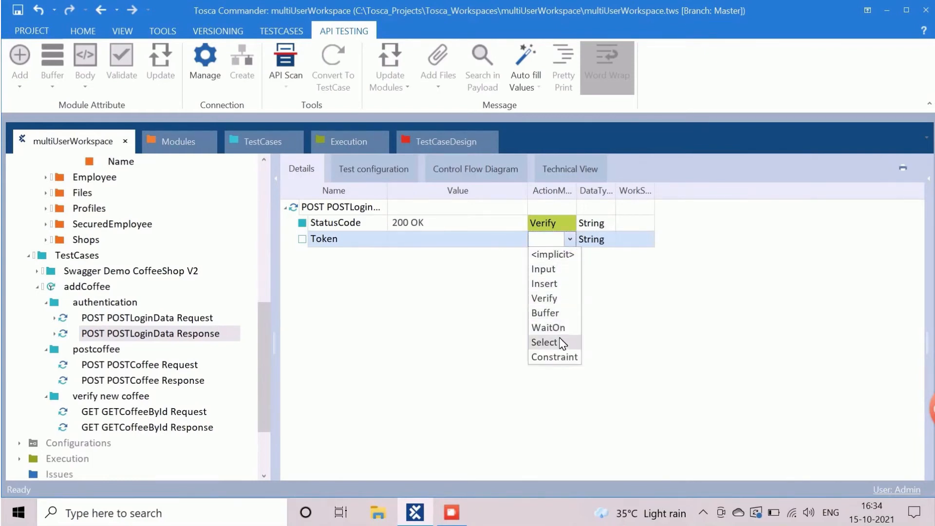
click(469, 239)
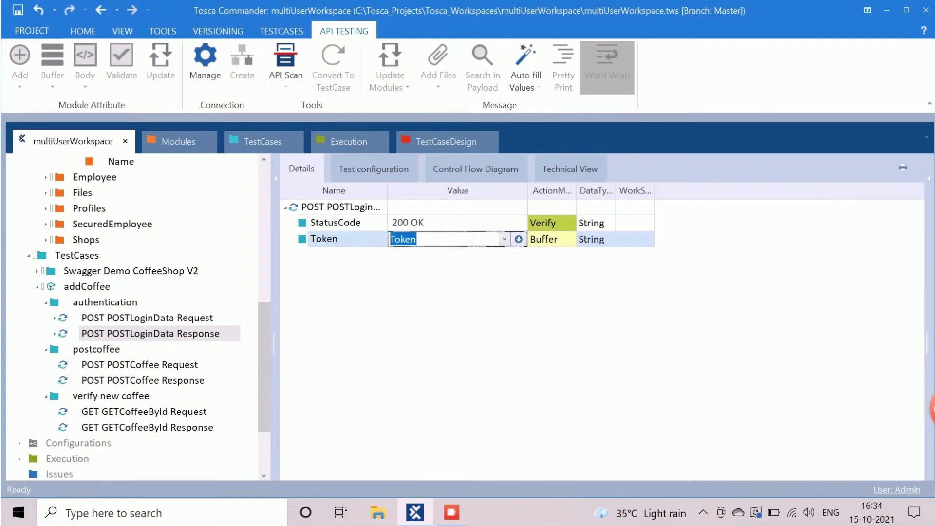
text(Auth)
click(479, 316)
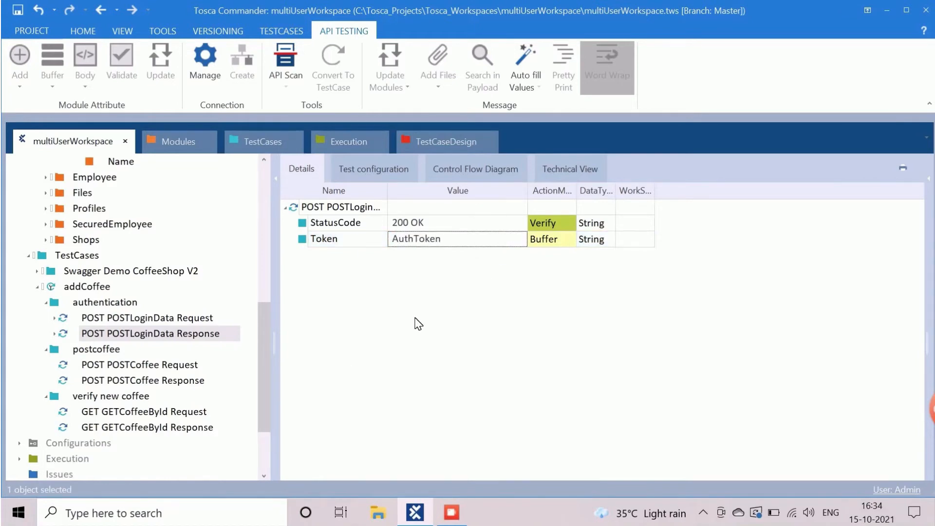
Step: In POSTCoffee Request, insert Name Test1, Description Test Coffee and Authorization Token {B[AuthToken]}
click(123, 370)
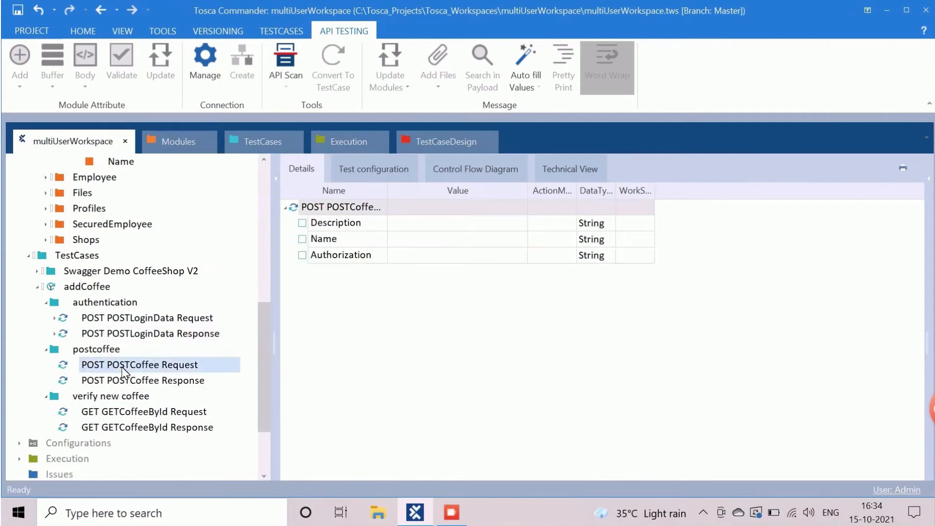
click(432, 238)
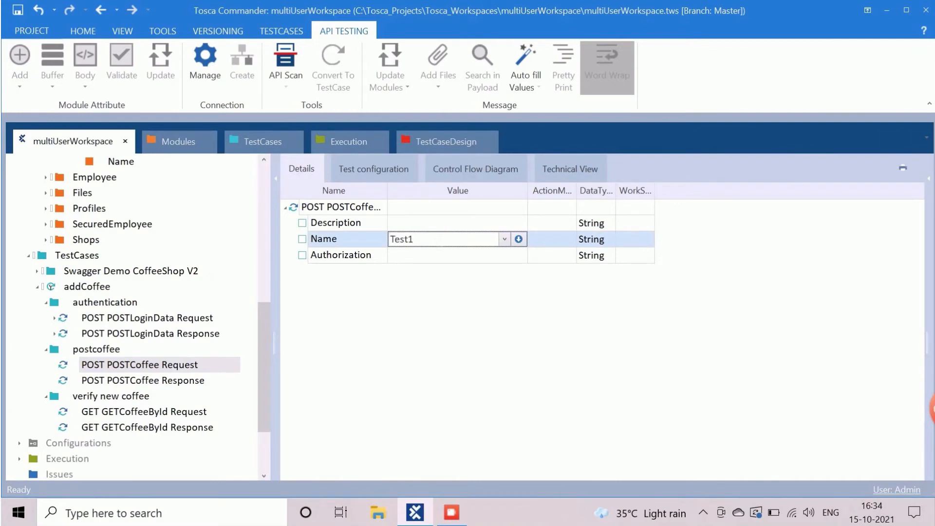
click(431, 227)
text(Test Coffee)
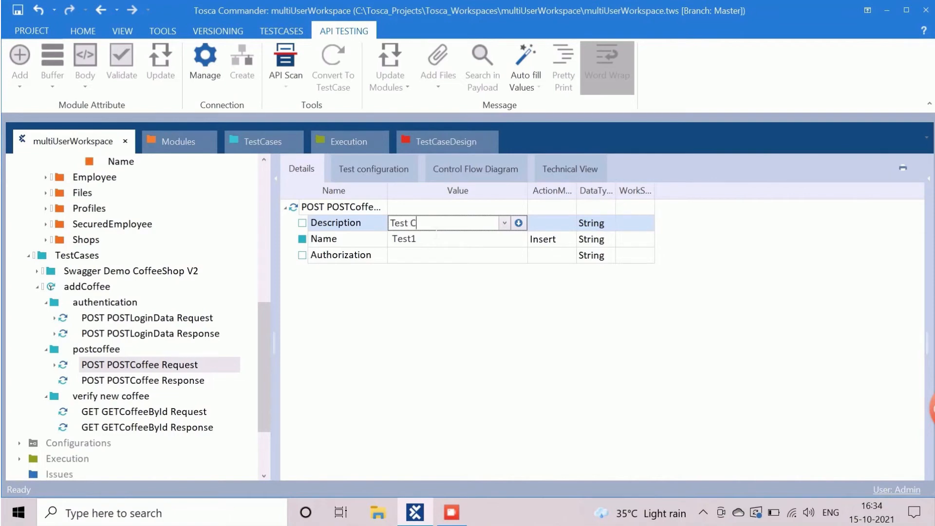
click(422, 259)
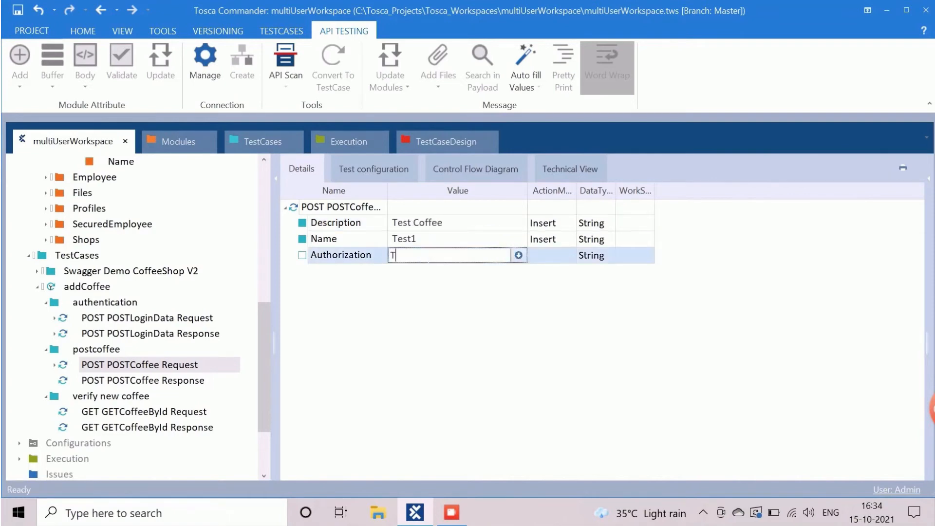
text(Token {B[AuthToken]})
key(Return)
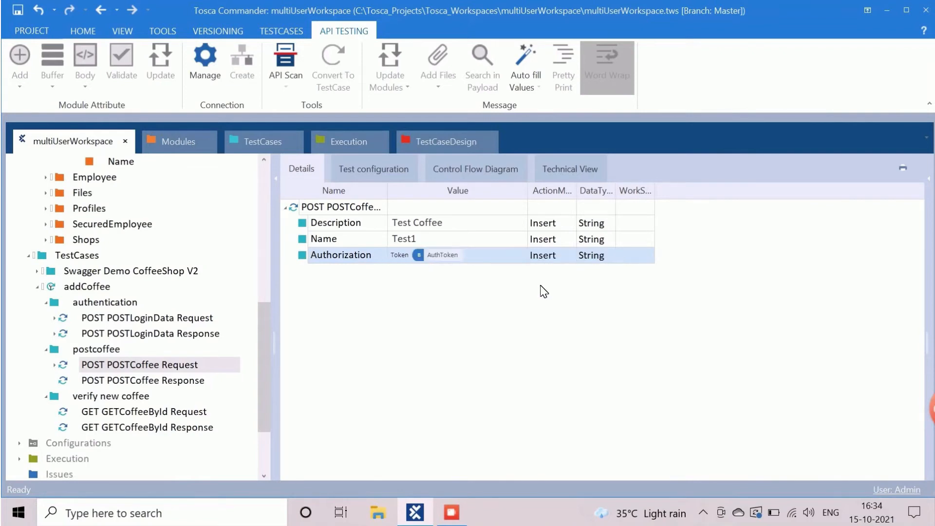
click(471, 307)
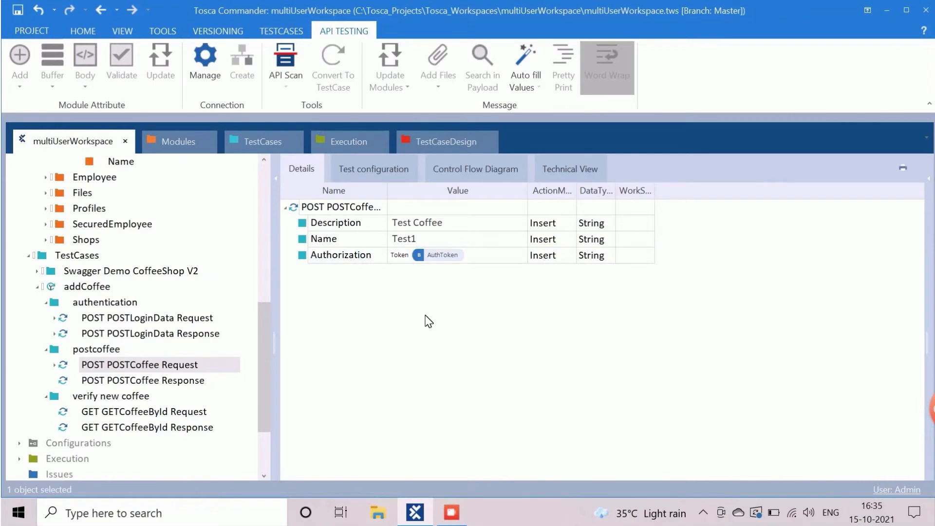
Step: Make the POSTCoffee Response verify StatusCode 200 OK
click(158, 381)
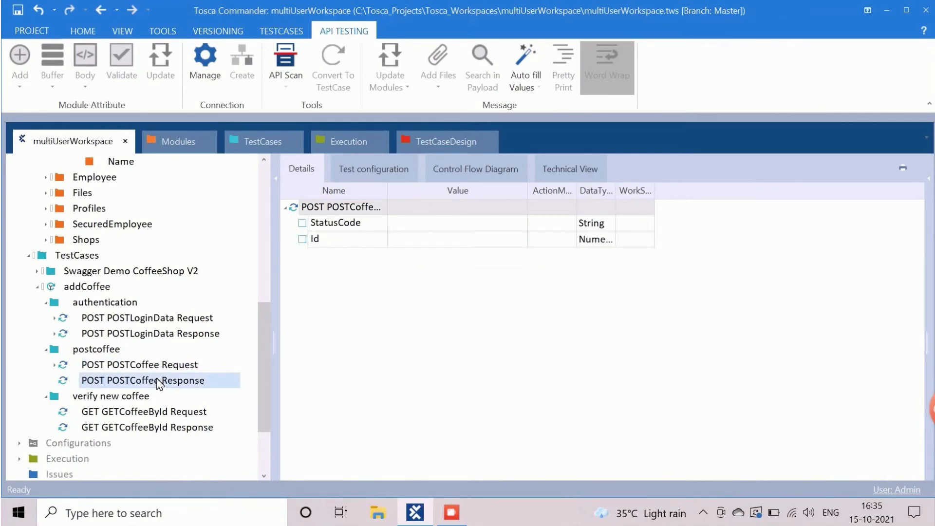
click(550, 225)
click(566, 228)
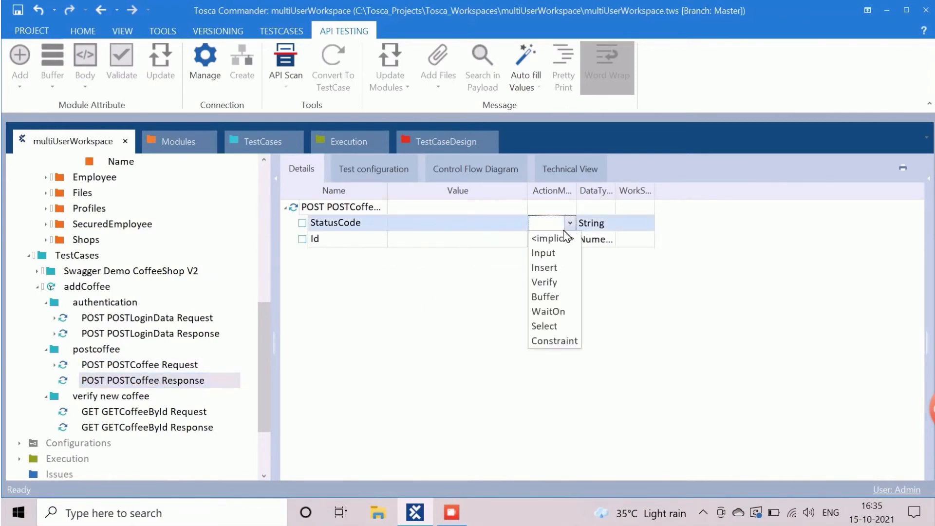
click(548, 282)
click(498, 222)
click(509, 226)
click(505, 222)
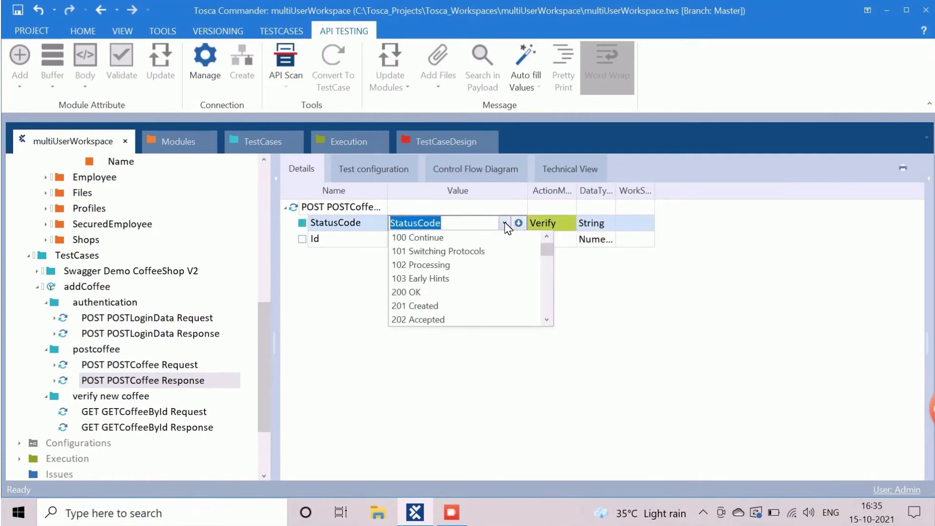
click(423, 292)
click(462, 246)
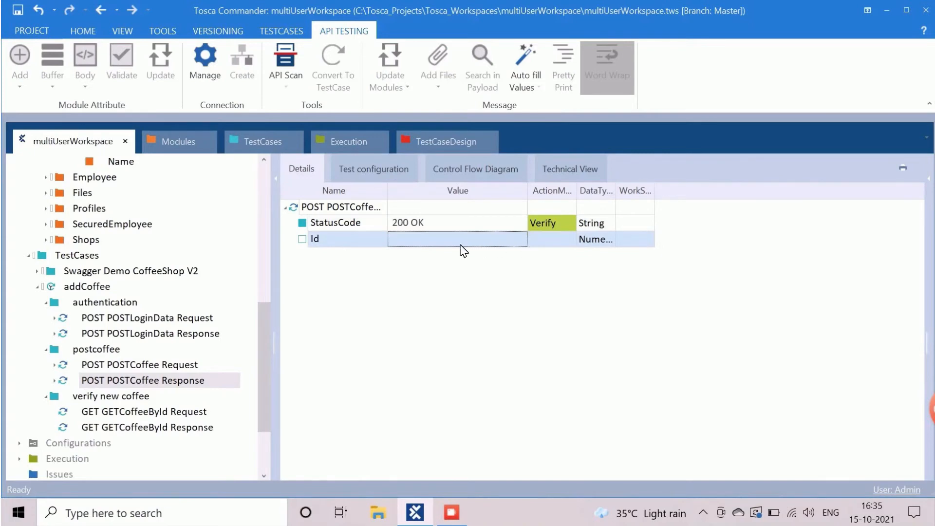
Step: Buffer the returned Id under the name Id, then select the GETCoffeeById Request step
click(552, 244)
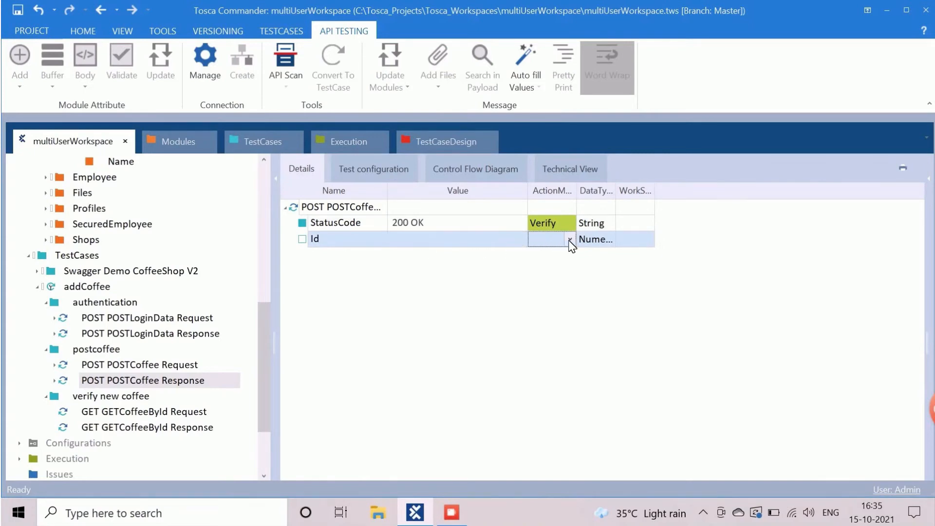
click(570, 239)
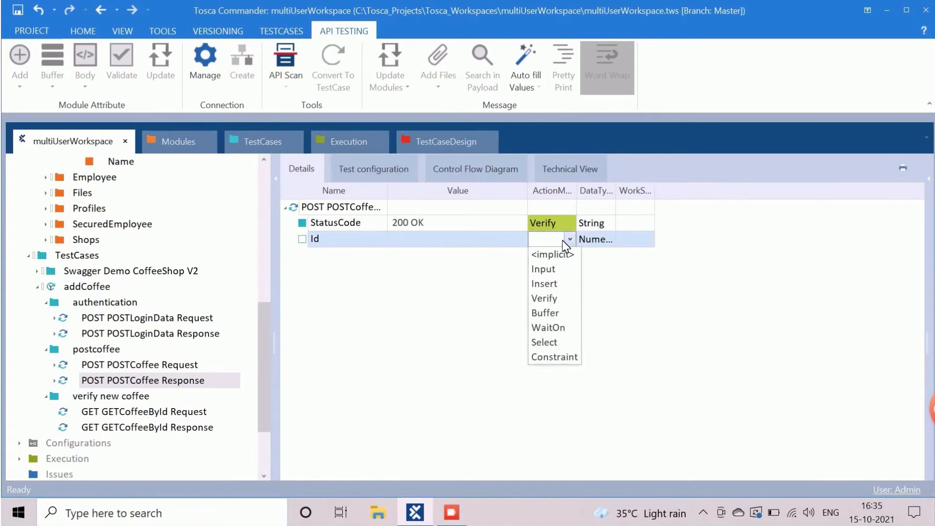
click(547, 313)
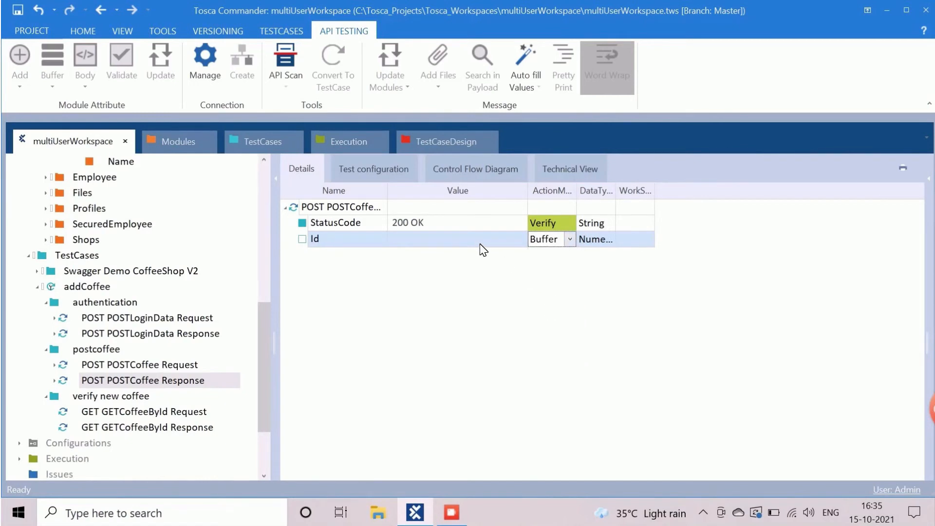
click(478, 242)
click(471, 241)
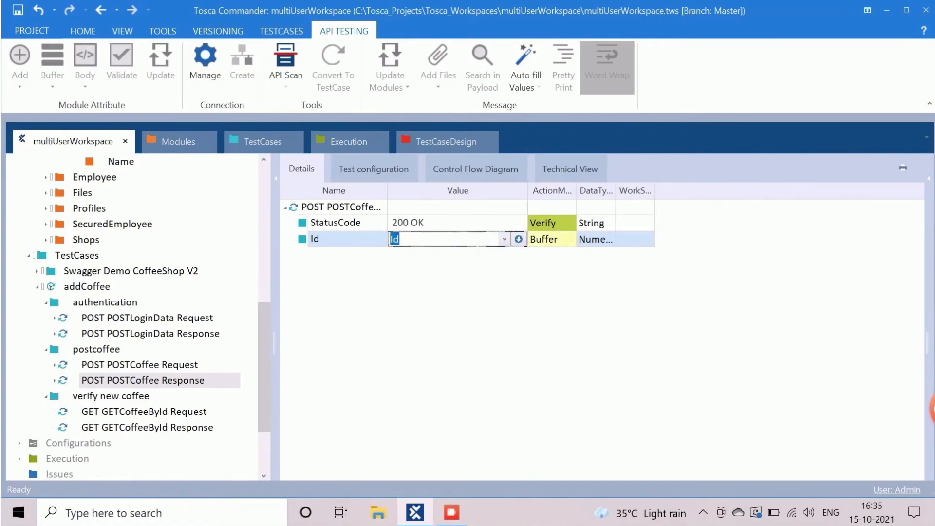
click(472, 276)
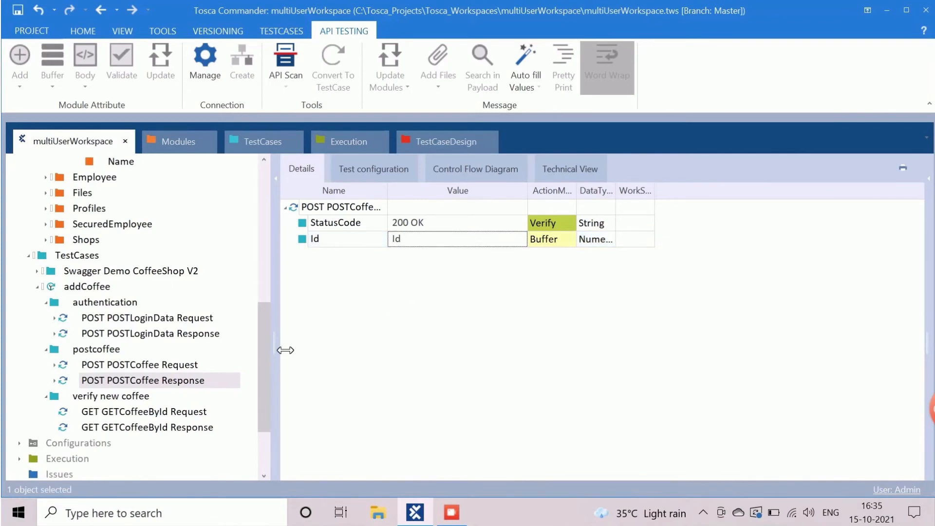
click(165, 414)
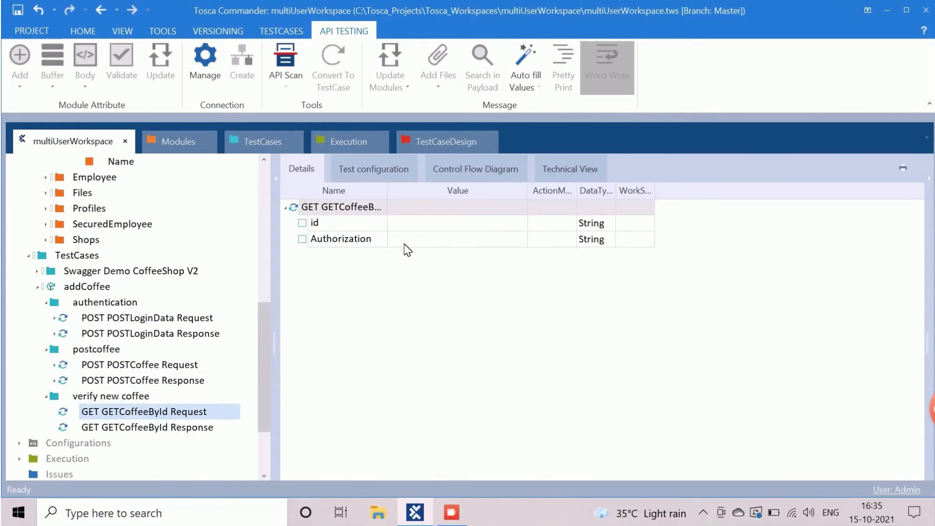
Step: Set the GETCoffeeById Request id to {B[Id]} and Authorization to Token {B[AuthToken]}
click(415, 225)
click(474, 227)
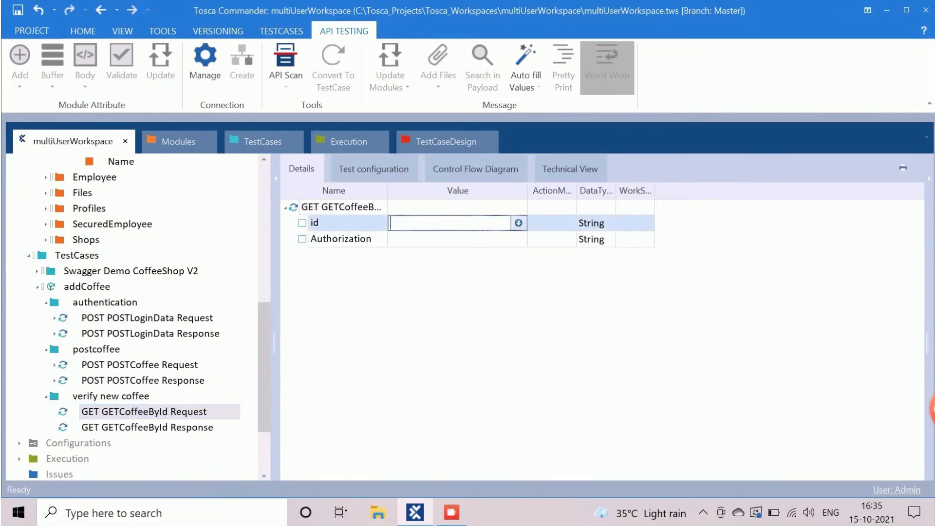
text({b)
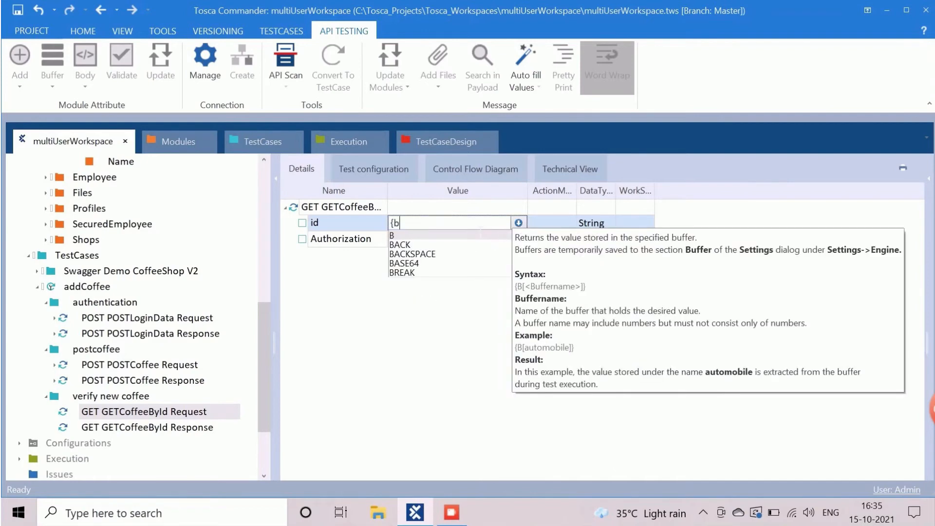
key(BackSpace)
text(B[)
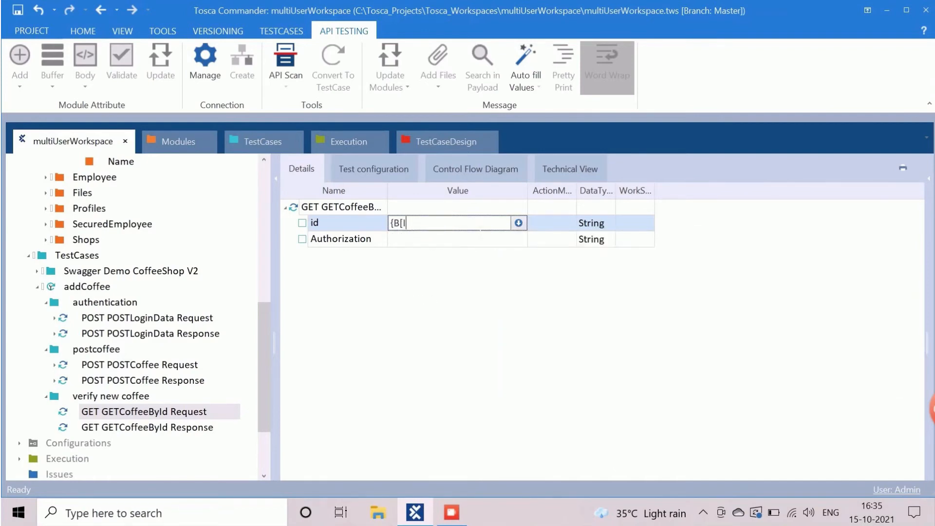
text(Id]})
key(Return)
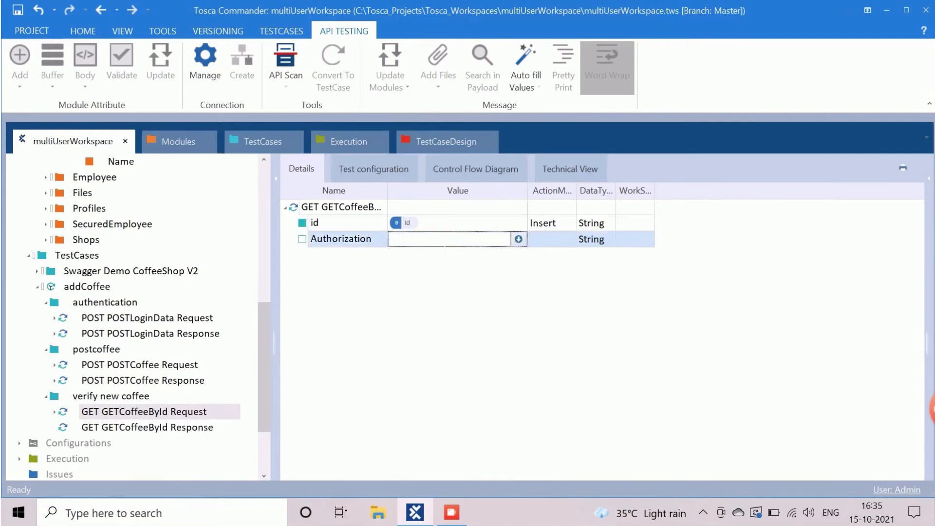
text(Token {)
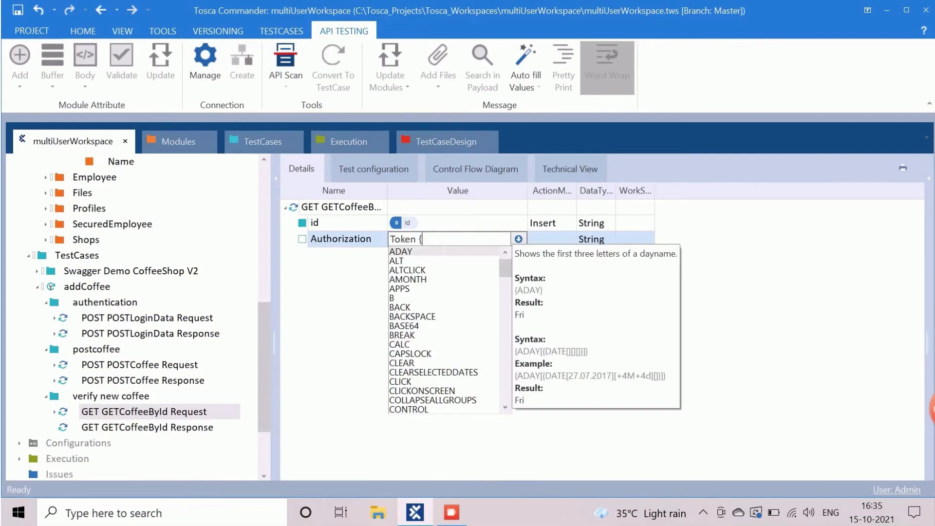
text(B[AuthToken)
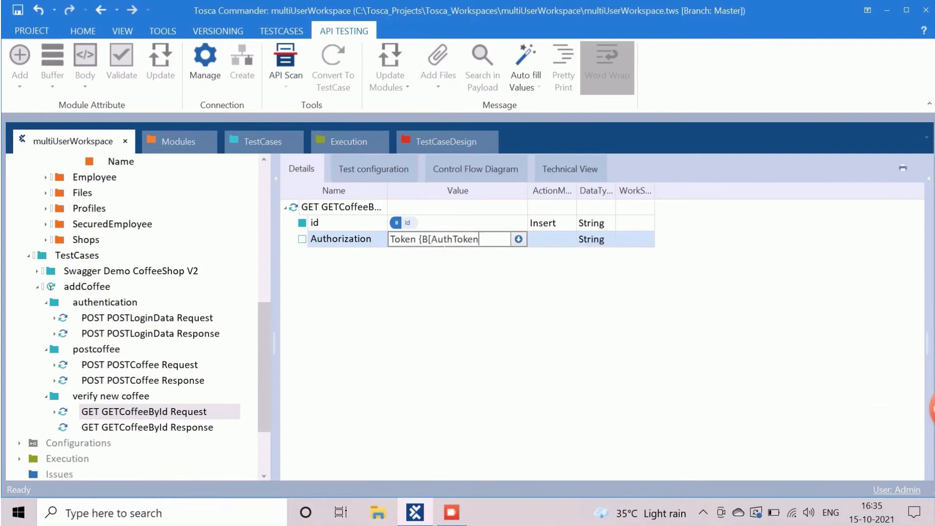
text(]})
key(Return)
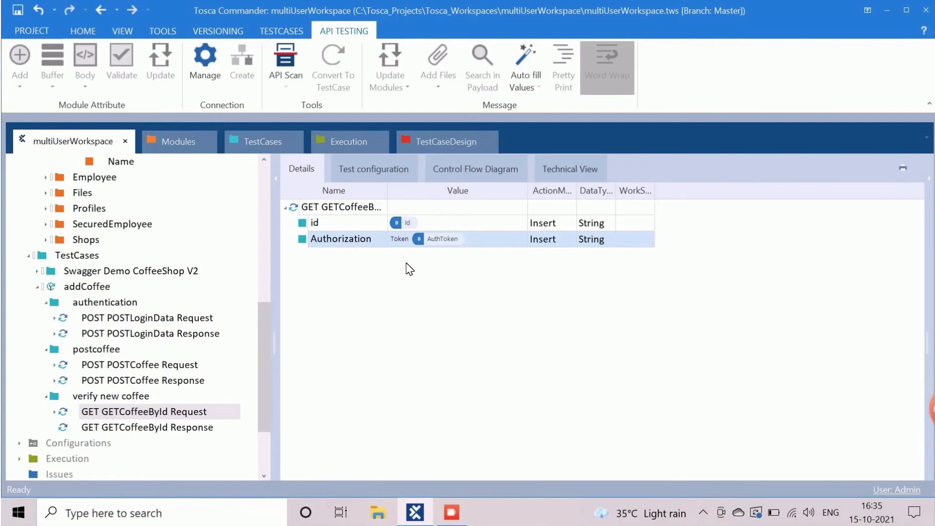
click(168, 428)
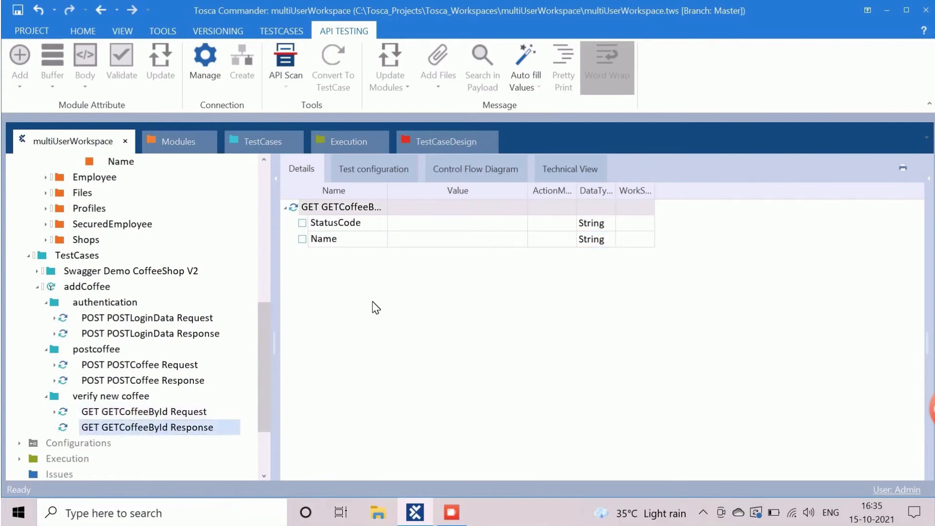
Step: Make the GETCoffeeById Response verify StatusCode 200 OK
click(559, 228)
click(570, 222)
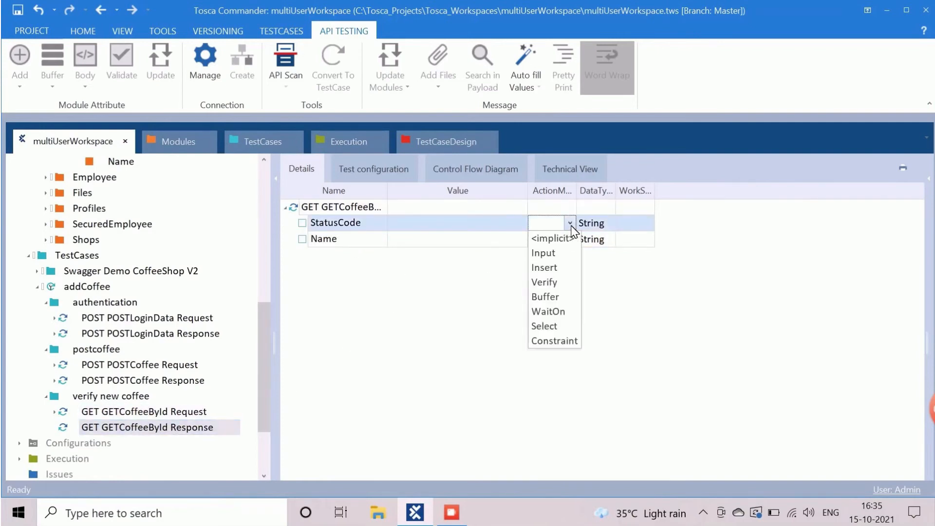
click(548, 282)
click(512, 232)
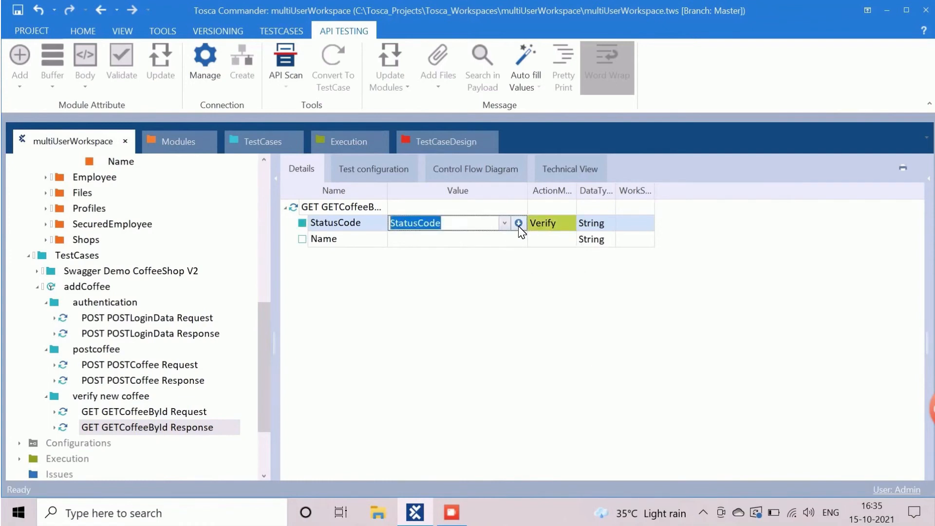
click(506, 225)
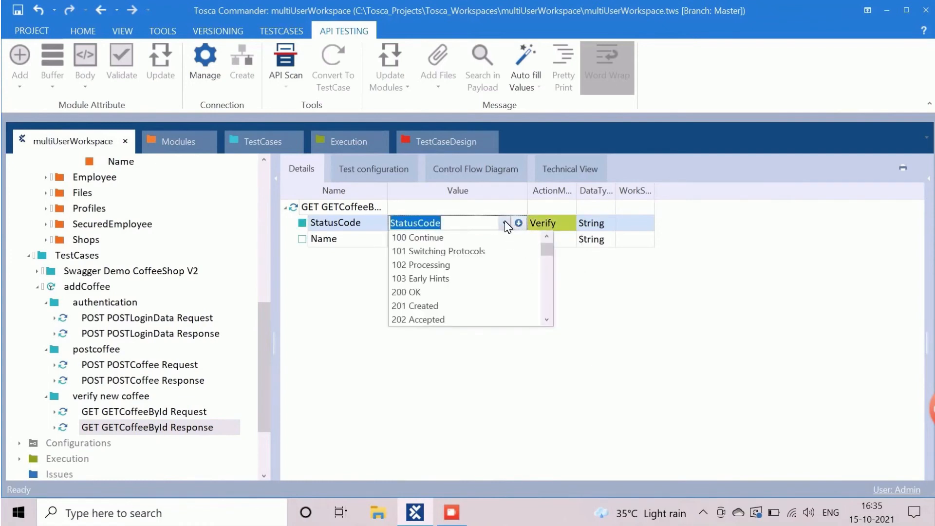
click(423, 292)
Step: Make the response verify Name Test1 and show the addCoffee test case
click(557, 243)
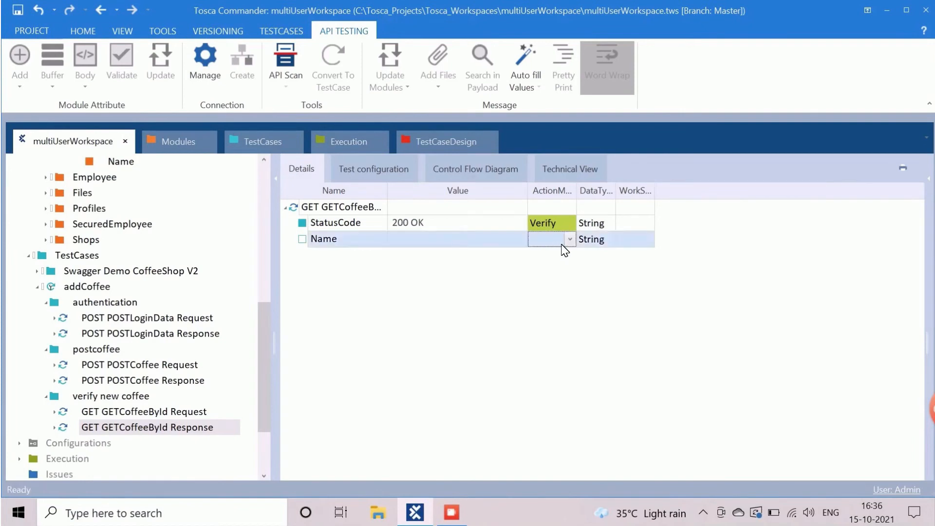
click(570, 241)
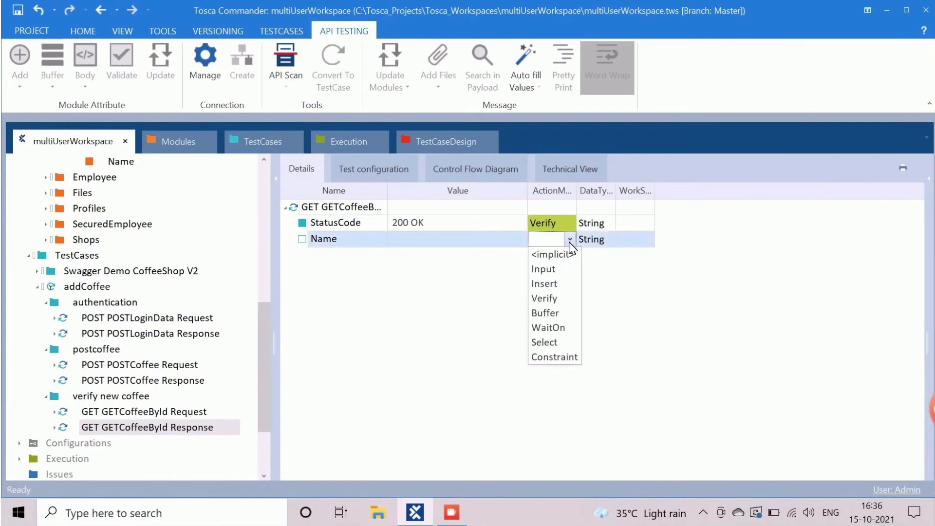
click(544, 298)
click(477, 242)
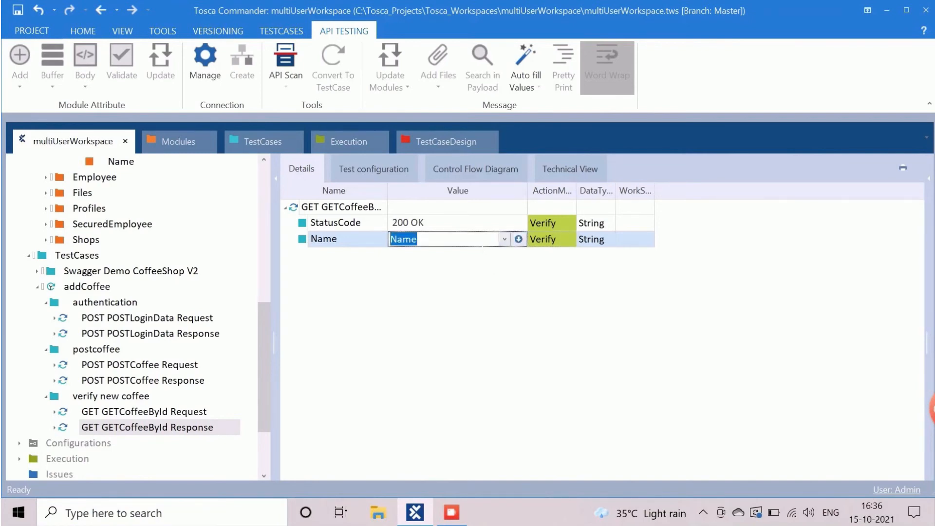
text(Test1)
click(98, 287)
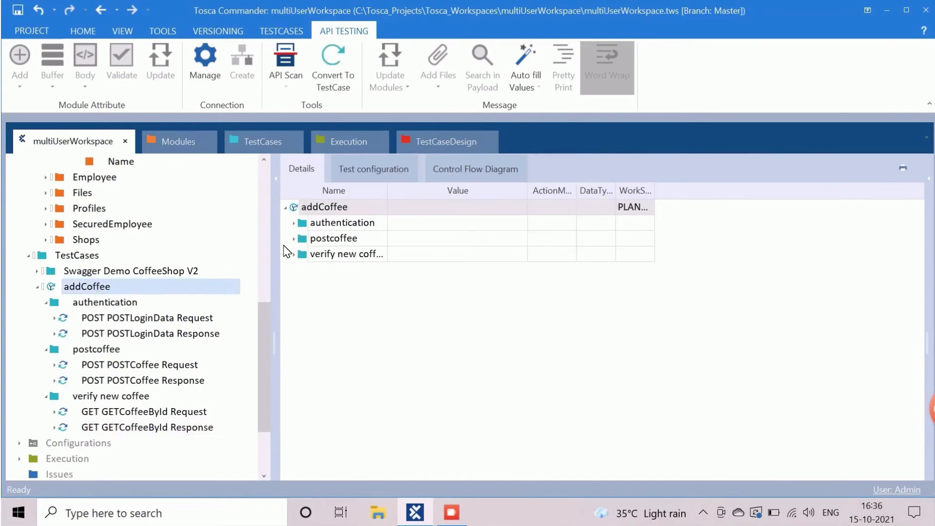
Step: Expand all addCoffee steps in the Details grid and scroll through their values
right_click(315, 223)
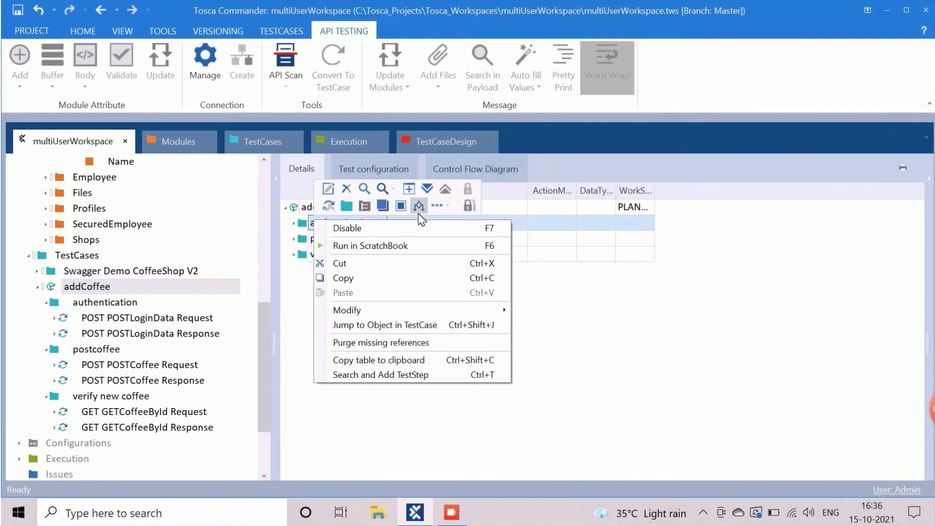
click(428, 190)
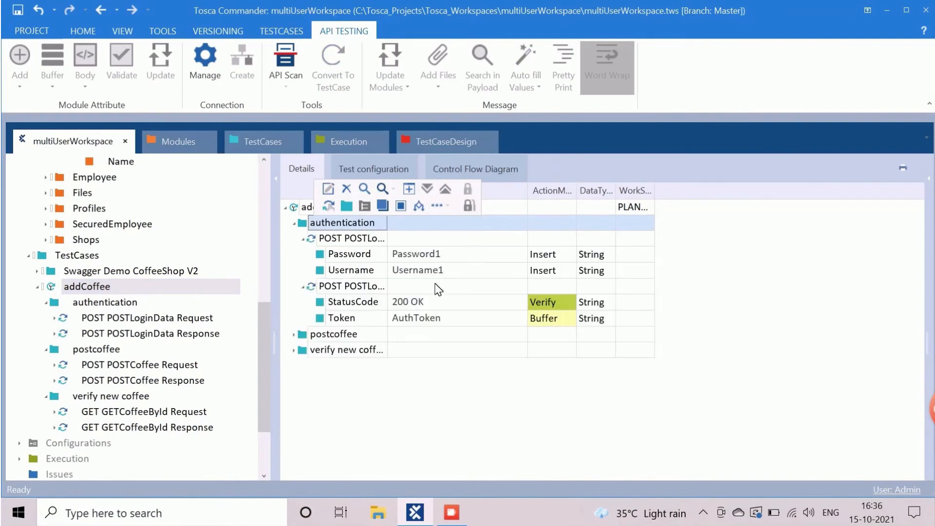
right_click(306, 206)
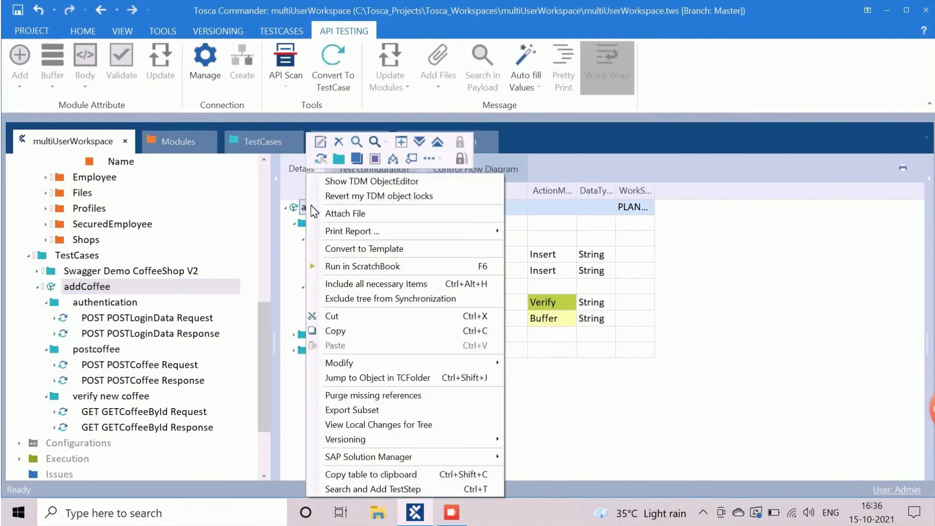
click(435, 144)
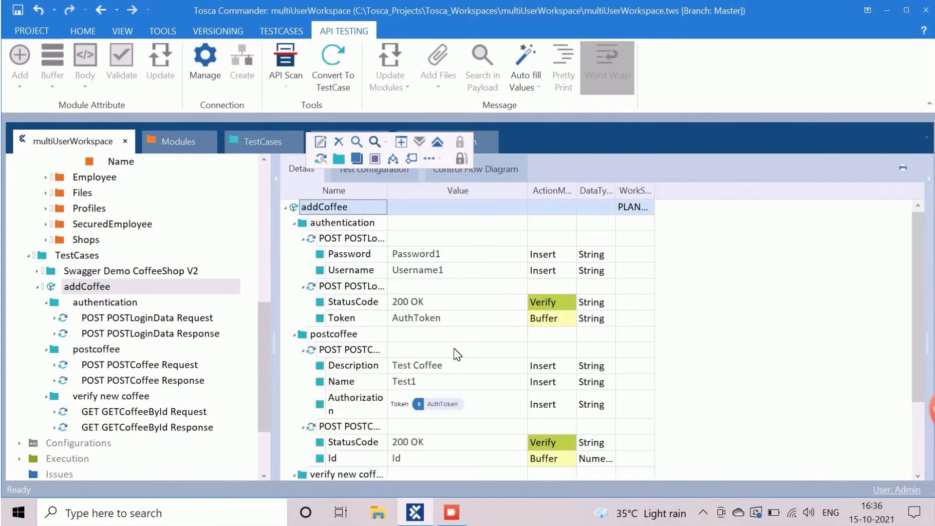
scroll(343, 336, down, 1)
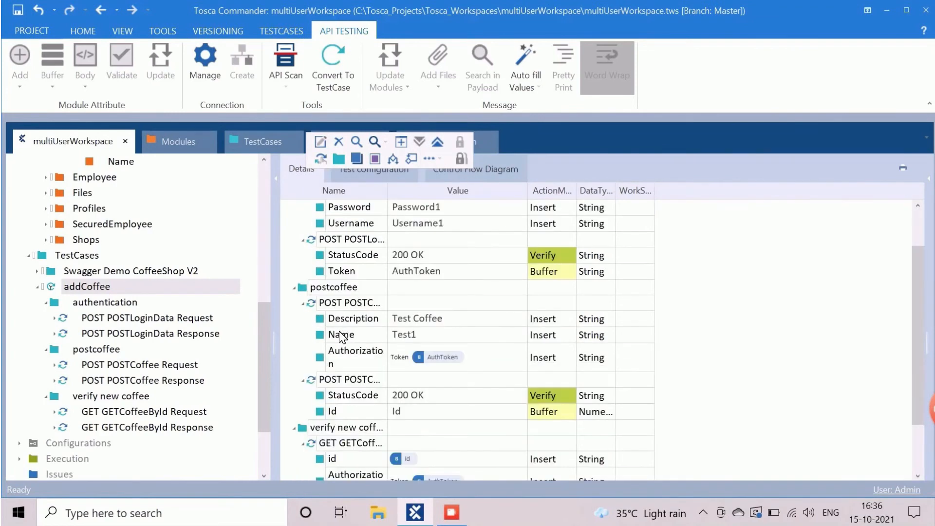
scroll(341, 324, down, 1)
scroll(373, 393, down, 1)
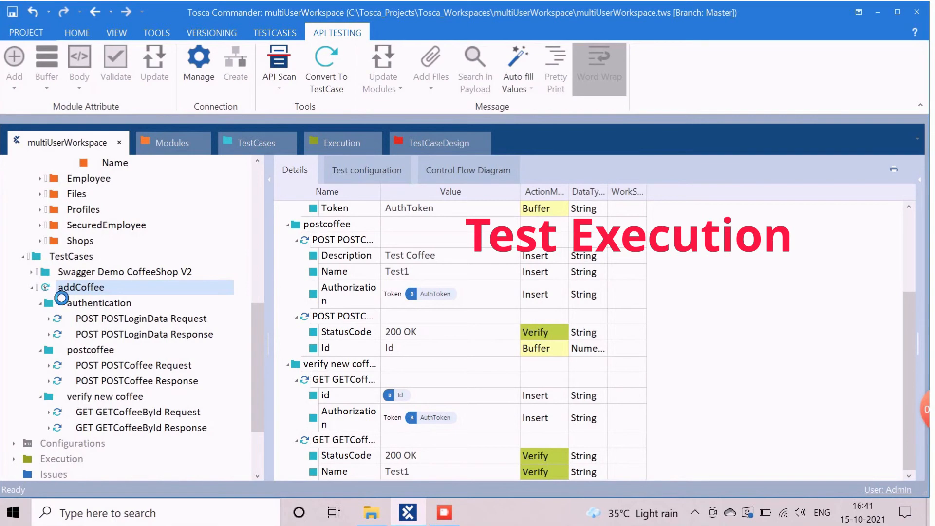
right_click(48, 292)
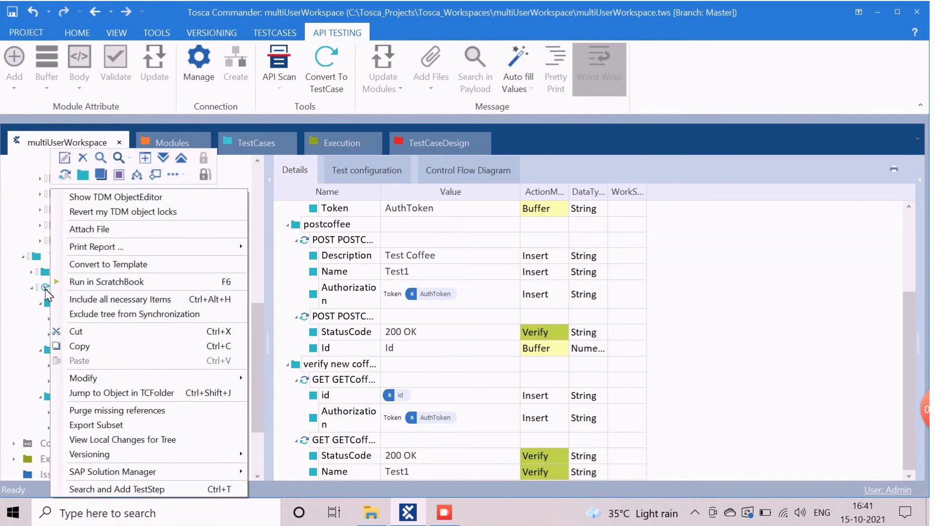
key(Escape)
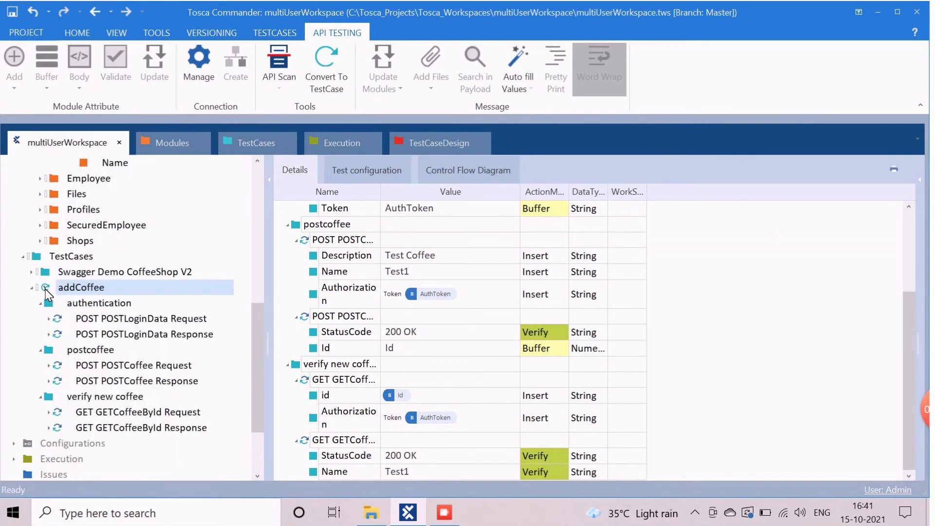
Step: Check out the Execution folder and create an APISuite folder inside it
click(334, 142)
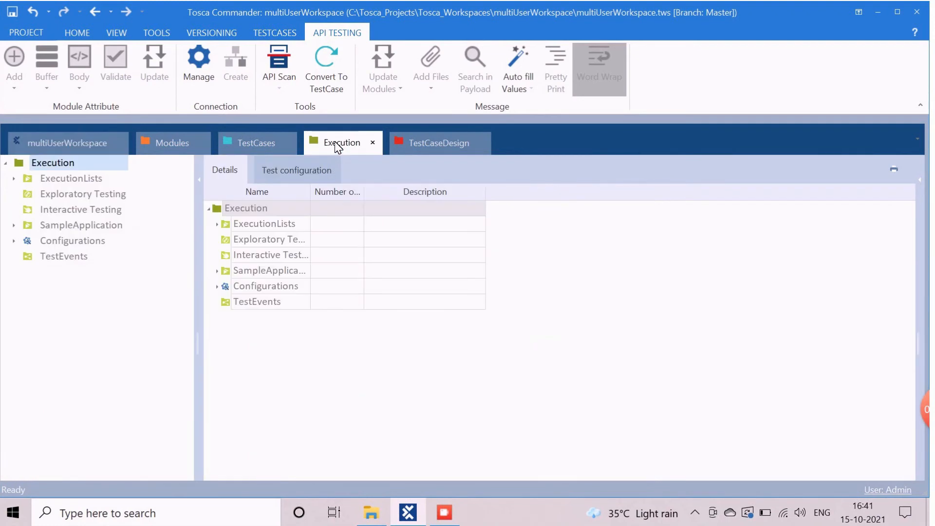
right_click(57, 166)
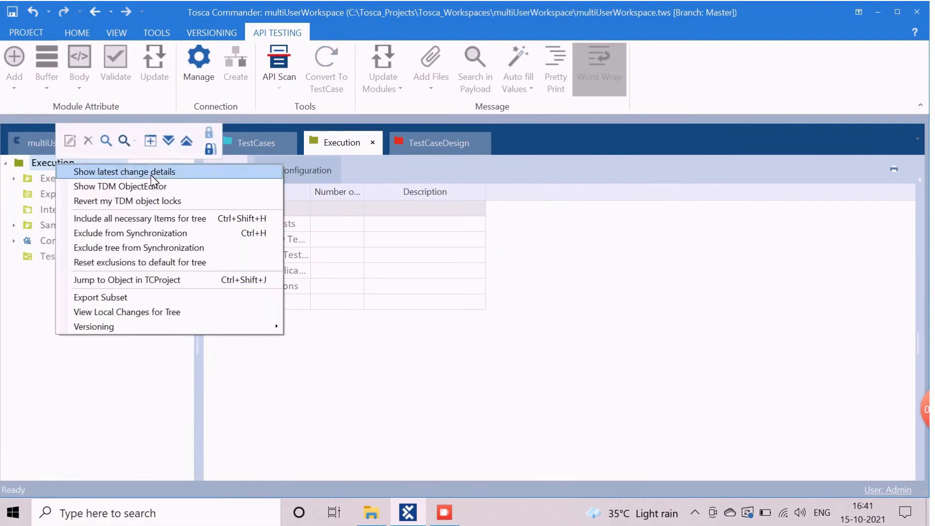
click(213, 135)
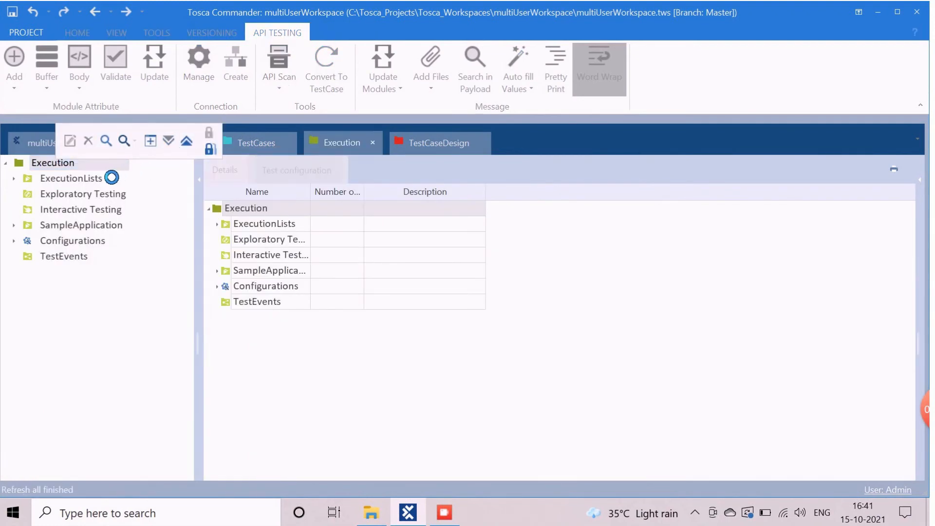
right_click(57, 163)
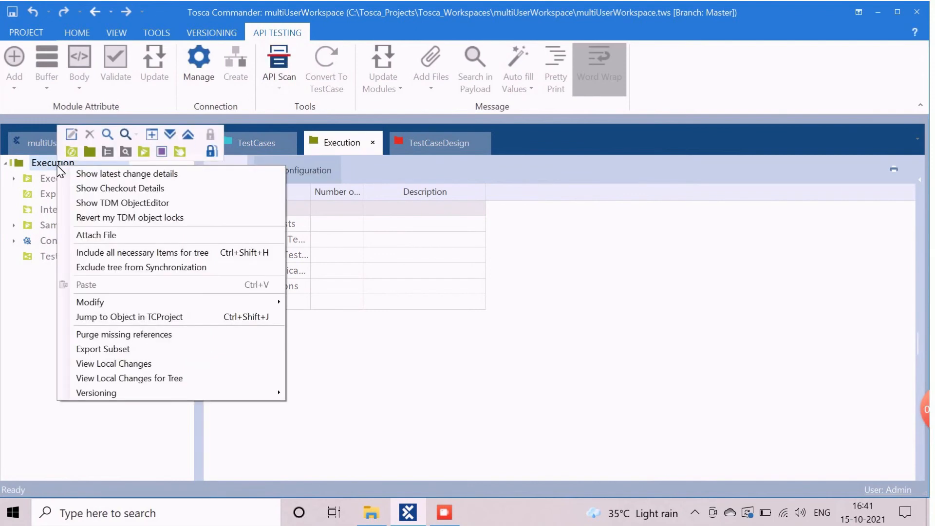
click(144, 151)
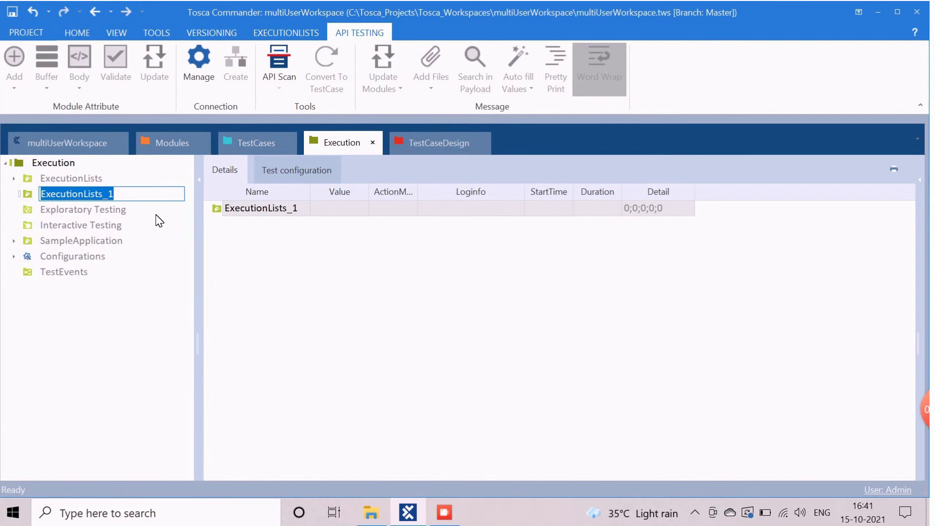
text(APISuite)
key(Return)
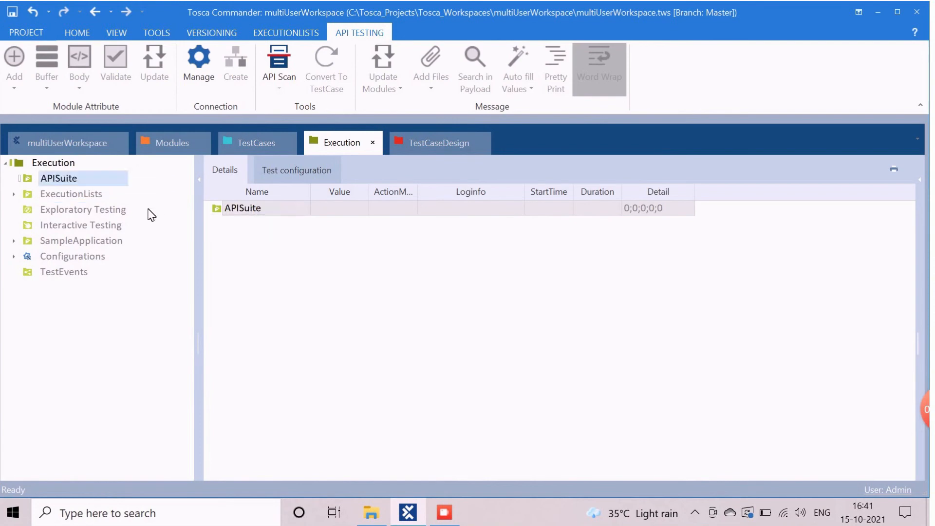
Step: Create an execution list named swaggerApp in APISuite, then return to TestCases
right_click(63, 180)
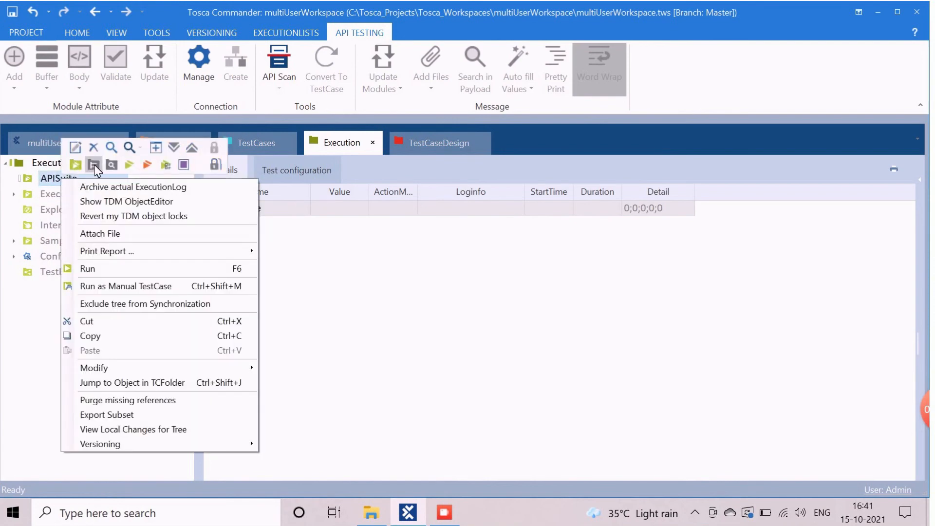
click(129, 164)
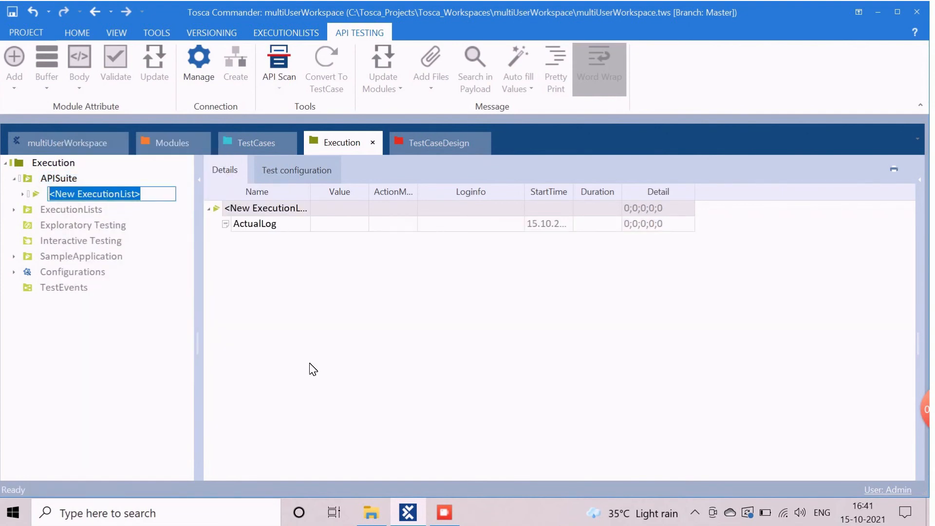
text(swaggerApp)
key(Return)
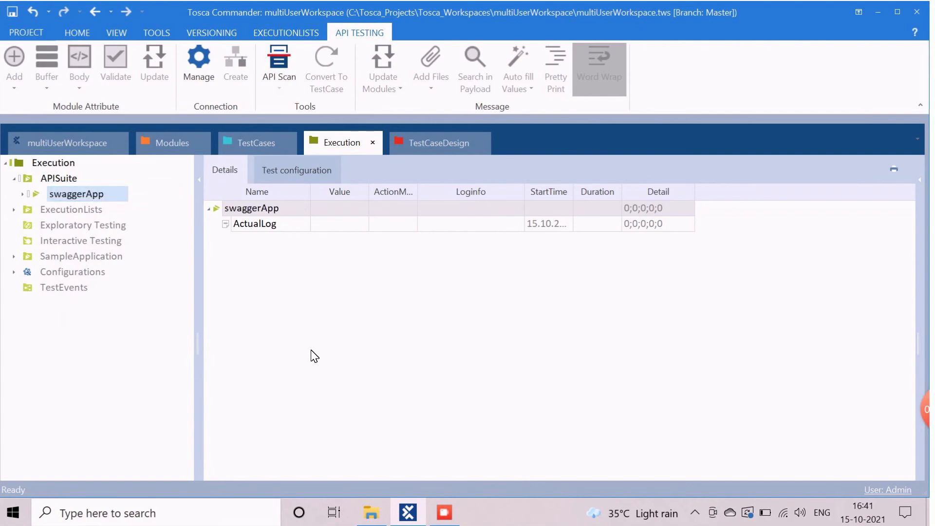
click(254, 147)
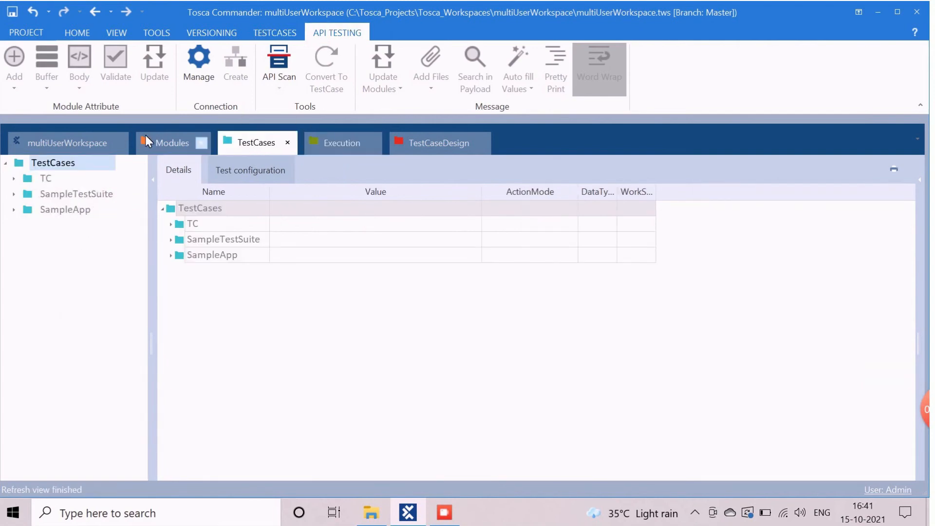
Step: Drag addCoffee into the swaggerApp execution list and run it, logging 1 passed in 00:02.185
click(71, 140)
drag(59, 289, 90, 208)
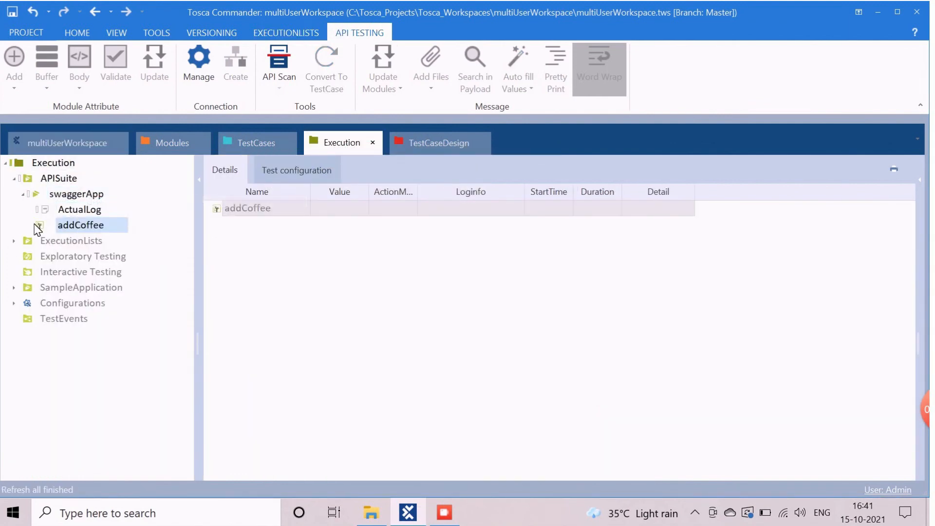
click(58, 194)
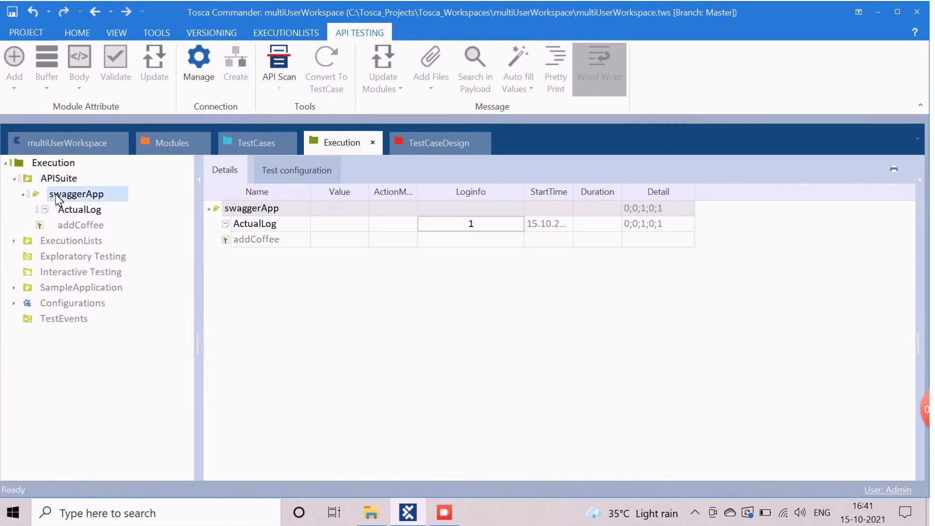
right_click(58, 194)
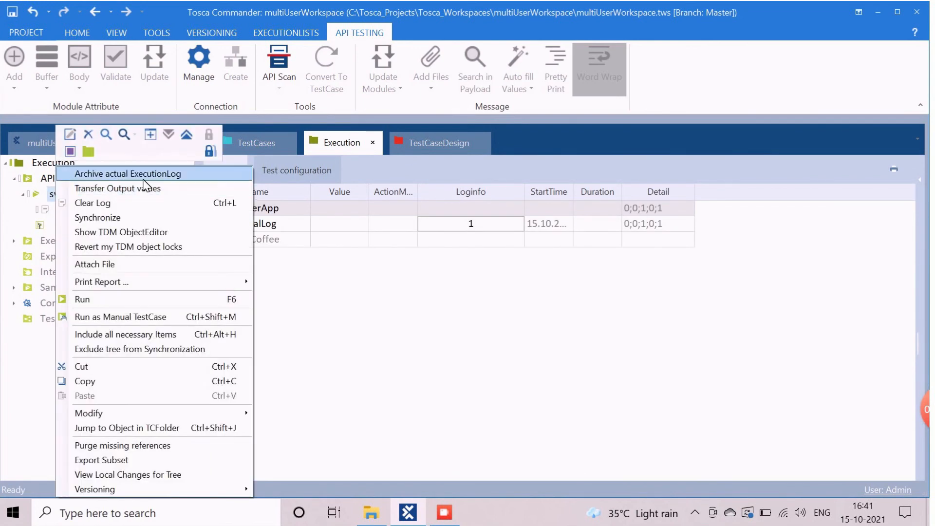
click(82, 300)
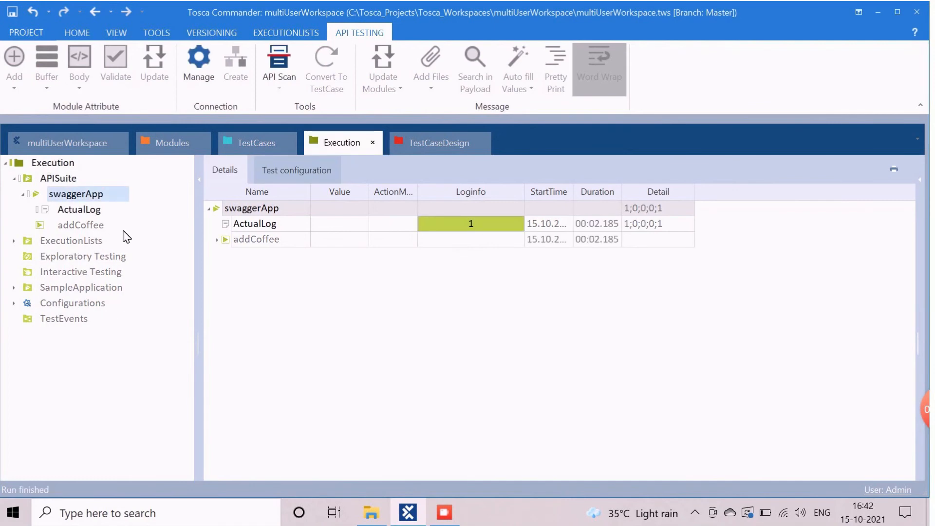
Step: Expand the addCoffee run and check the login step's StatusCode verification and AuthToken buffer messages
click(217, 239)
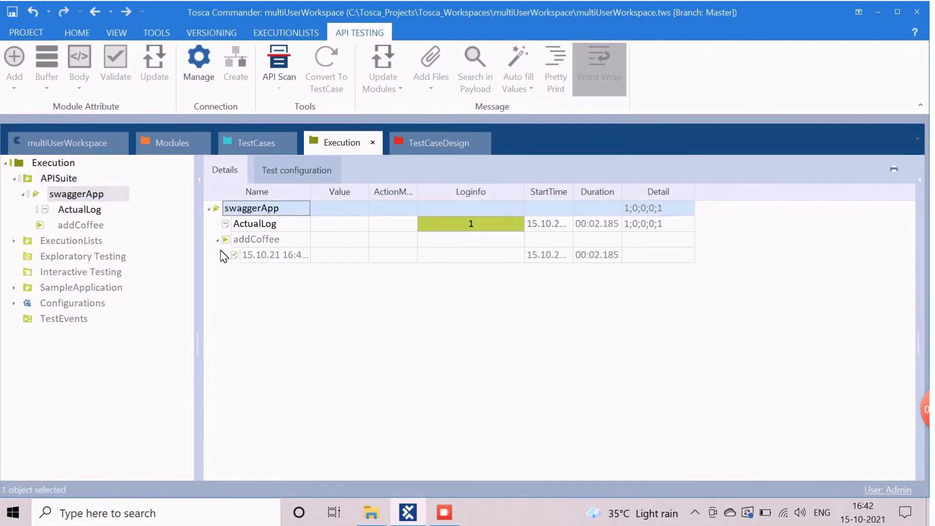
click(227, 255)
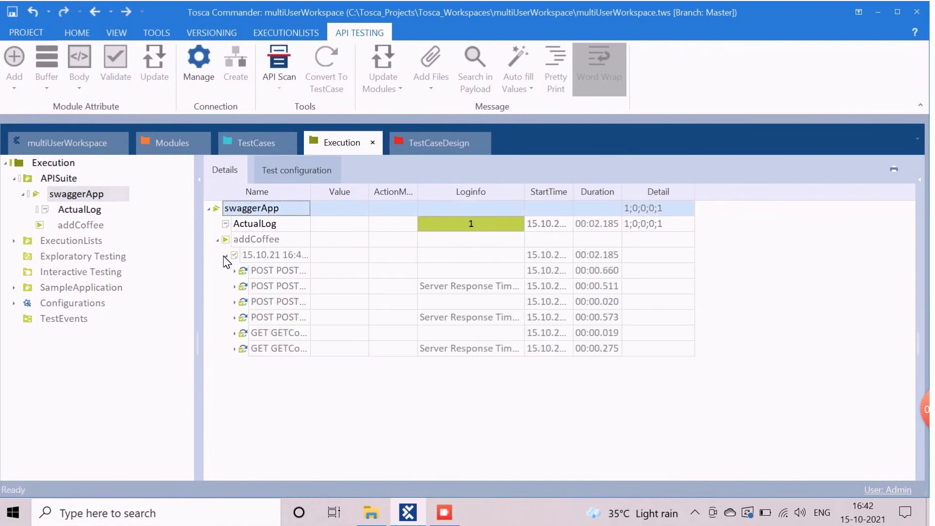
click(234, 287)
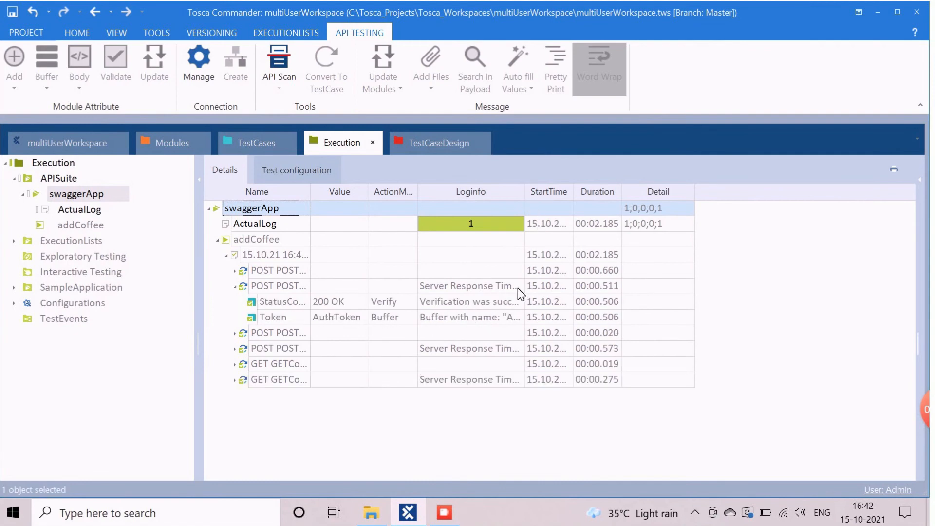
click(511, 301)
click(512, 302)
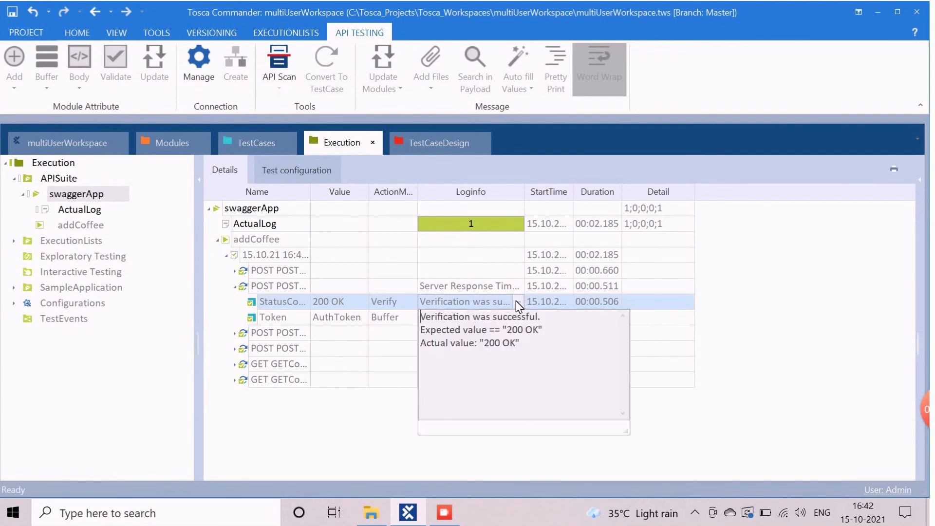
click(512, 302)
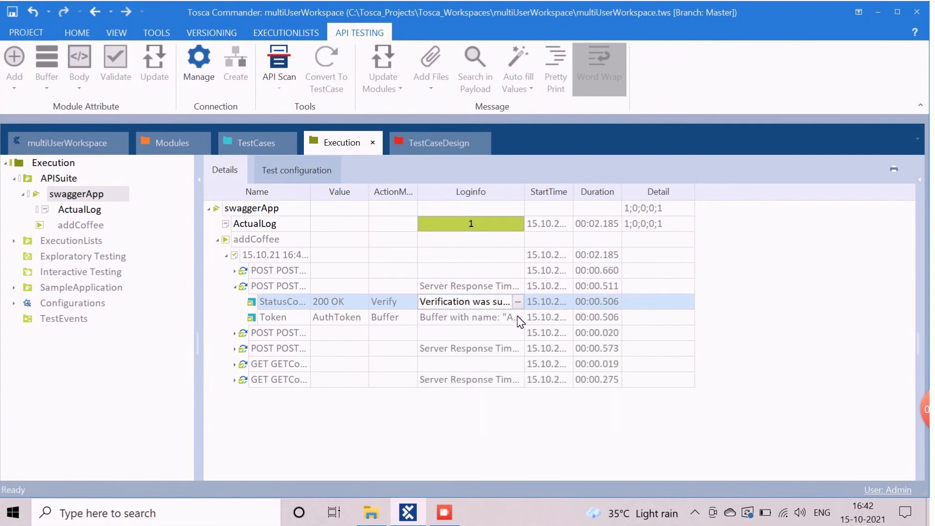
click(519, 321)
click(519, 318)
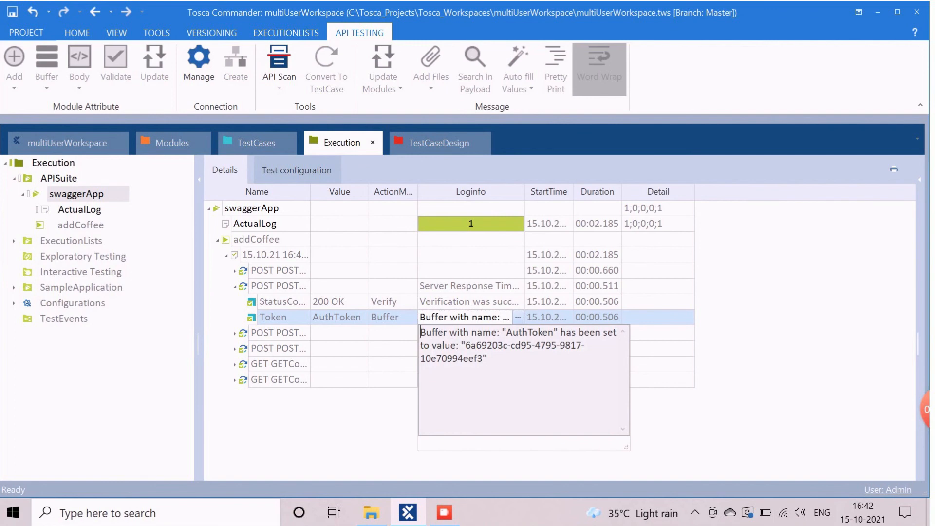
Step: Check the postcoffee step's status code verification and its Id buffer set to 406
click(235, 349)
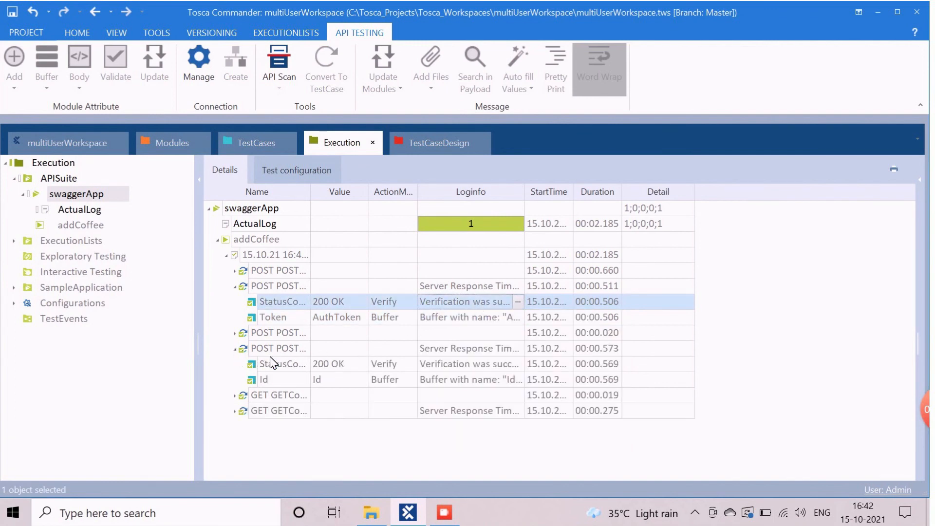
click(503, 365)
click(514, 379)
click(518, 380)
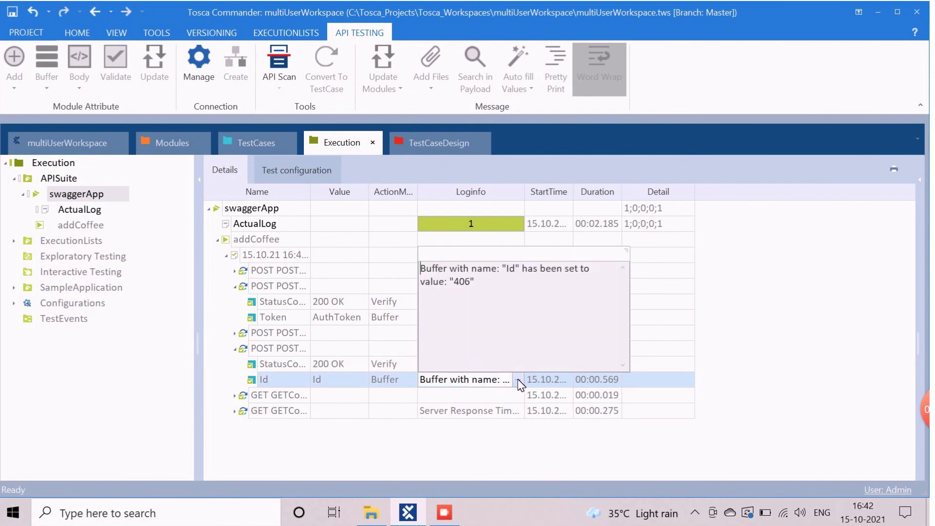
click(518, 380)
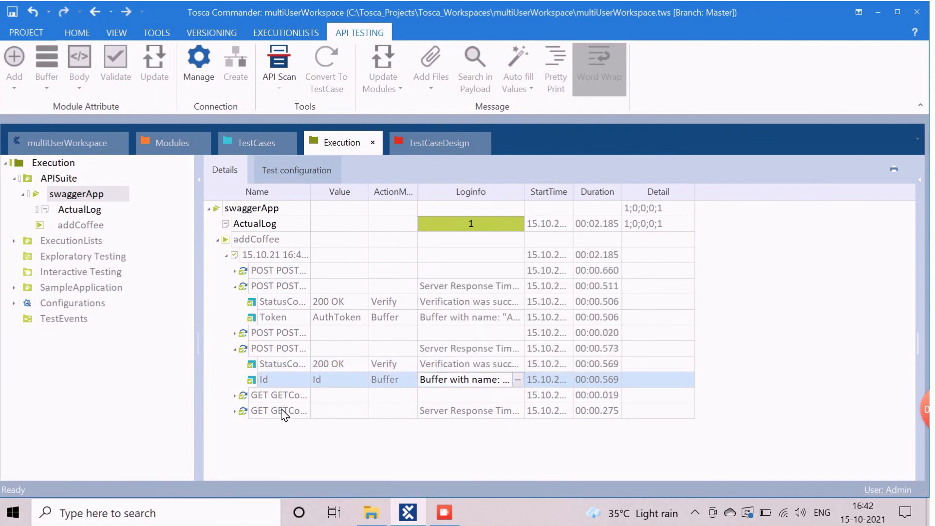
Step: Confirm the GET coffee step verified Name as Test1 successfully
click(234, 412)
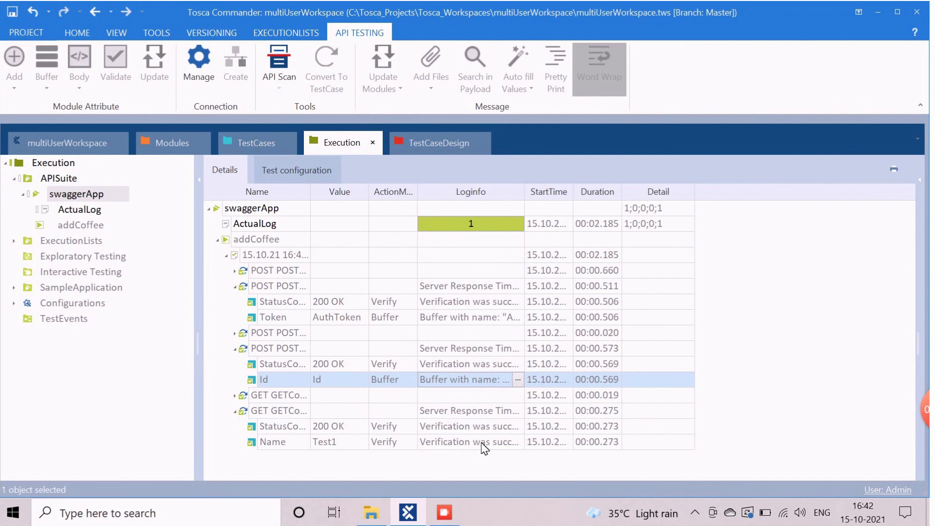
click(517, 443)
click(518, 442)
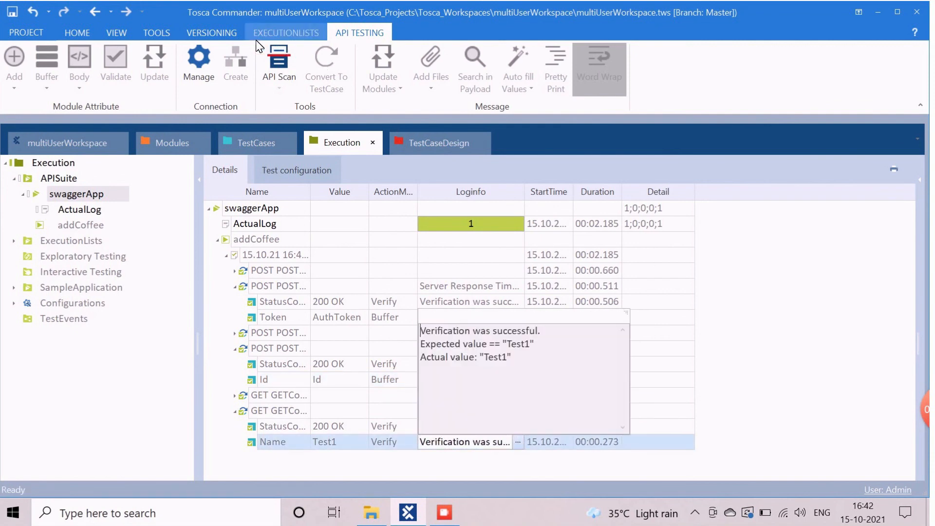
click(157, 29)
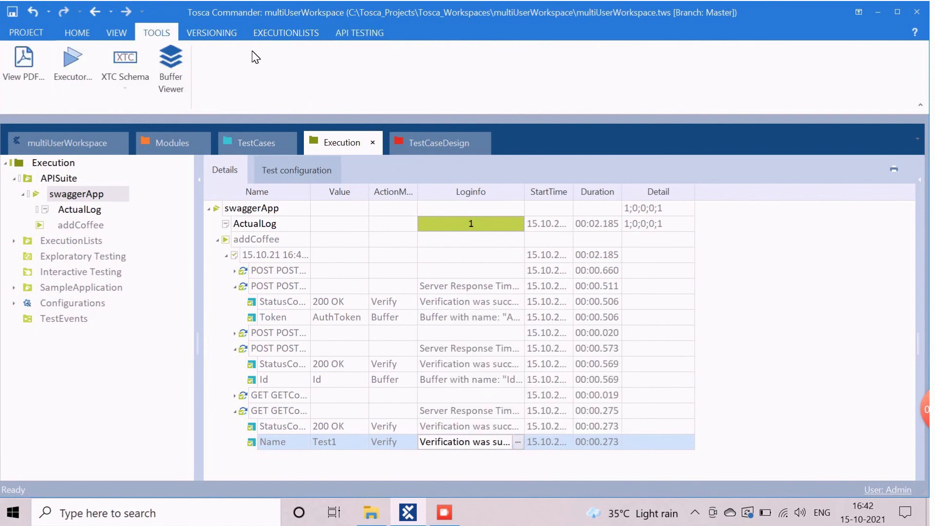
Step: Review the stored buffers in Buffer Viewer, close it, check in all changes, and return to the workspace
click(176, 69)
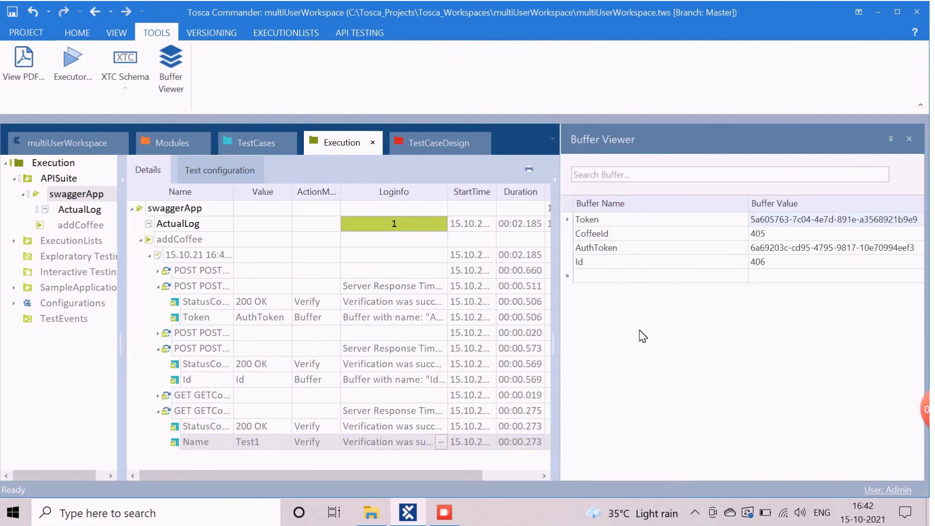
click(75, 35)
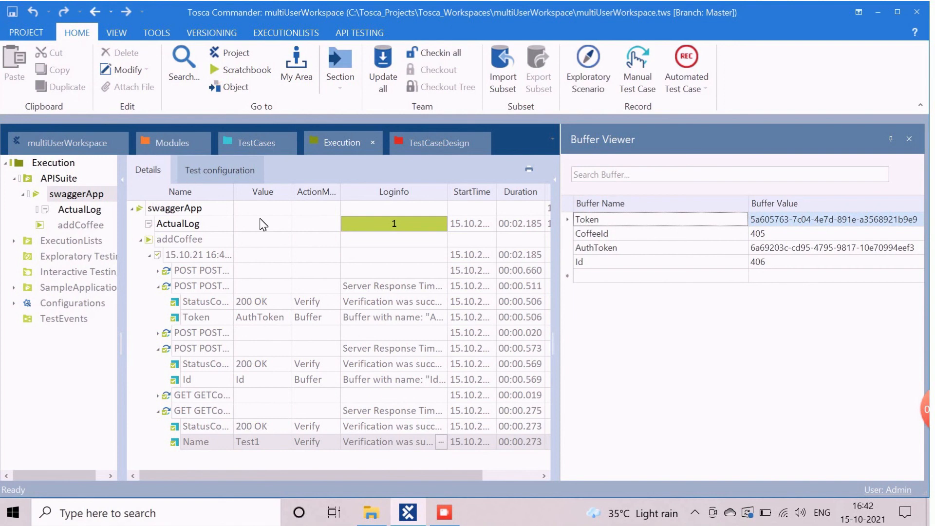
click(909, 139)
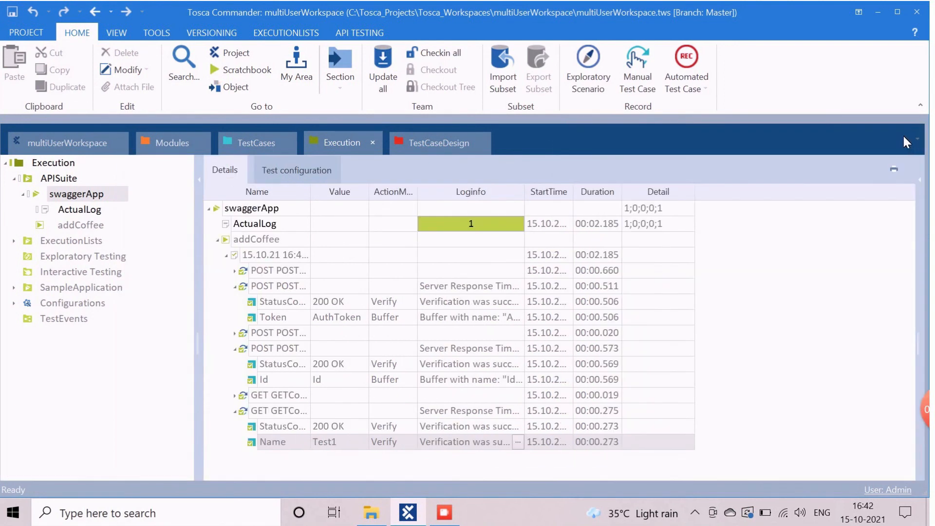
click(433, 53)
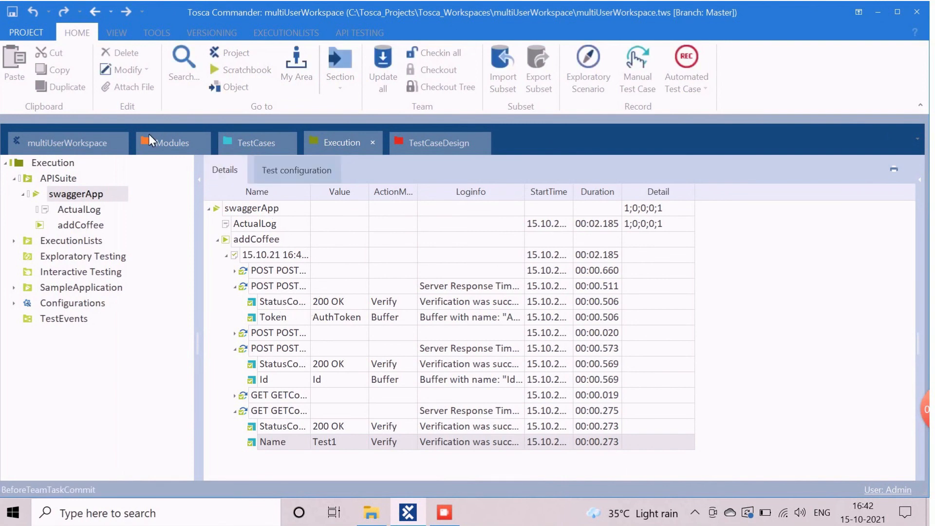
click(69, 147)
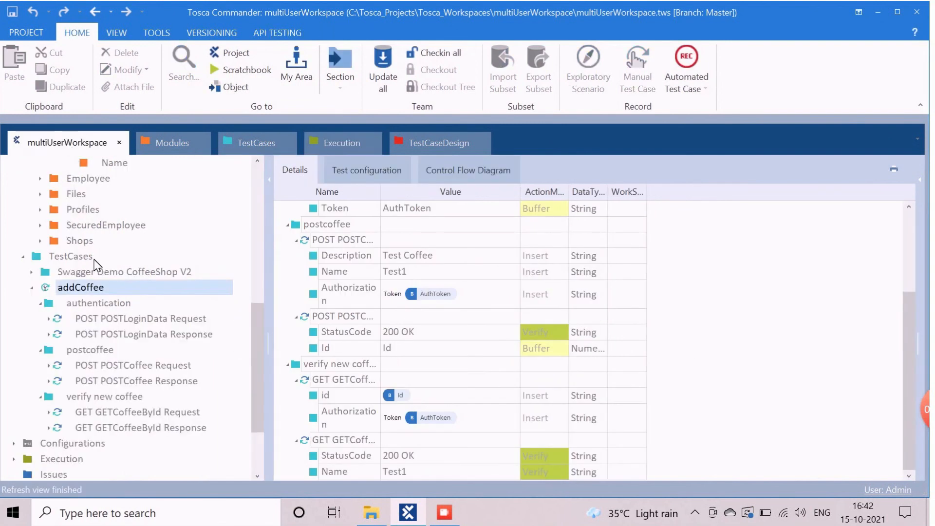